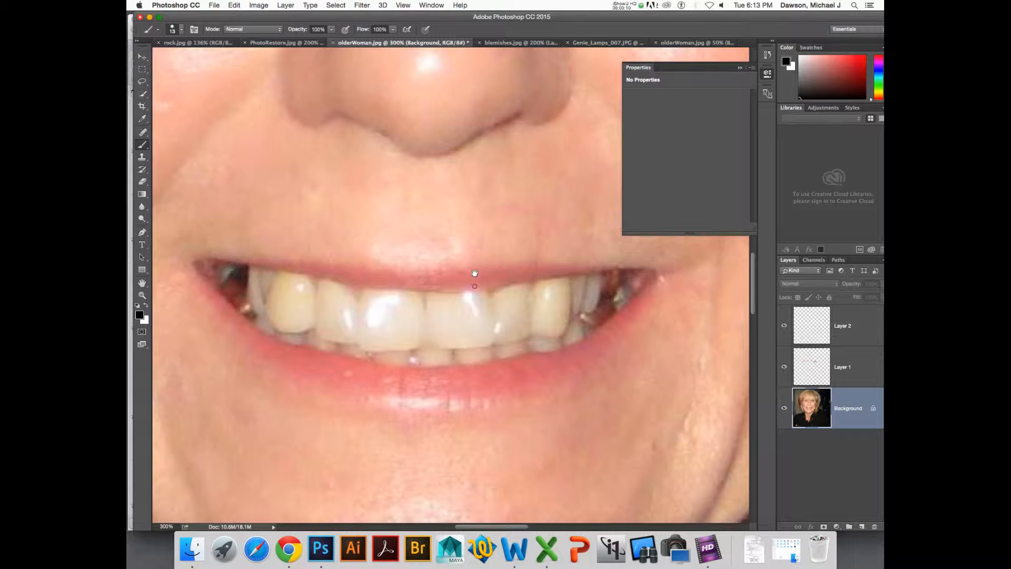
Select all the teeth on the Background layer with the Quick Selection tool
scroll(477, 286, down, 3)
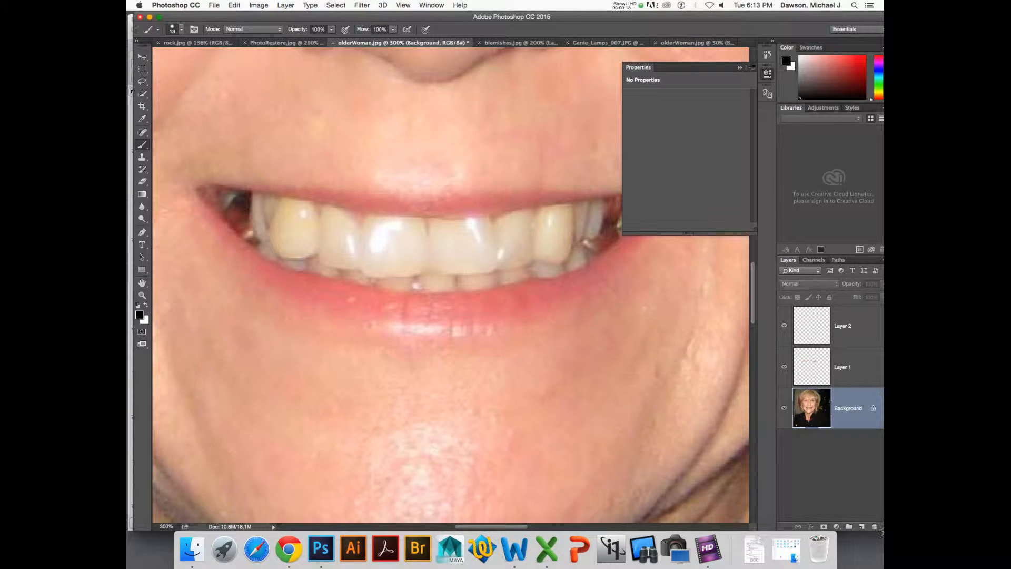
drag(882, 527, 876, 520)
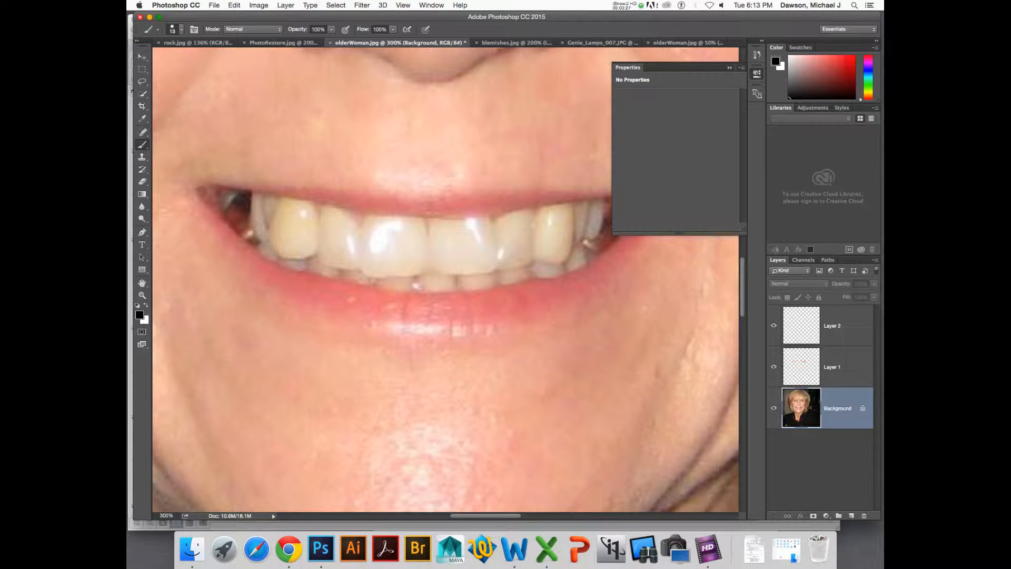
drag(141, 93, 157, 95)
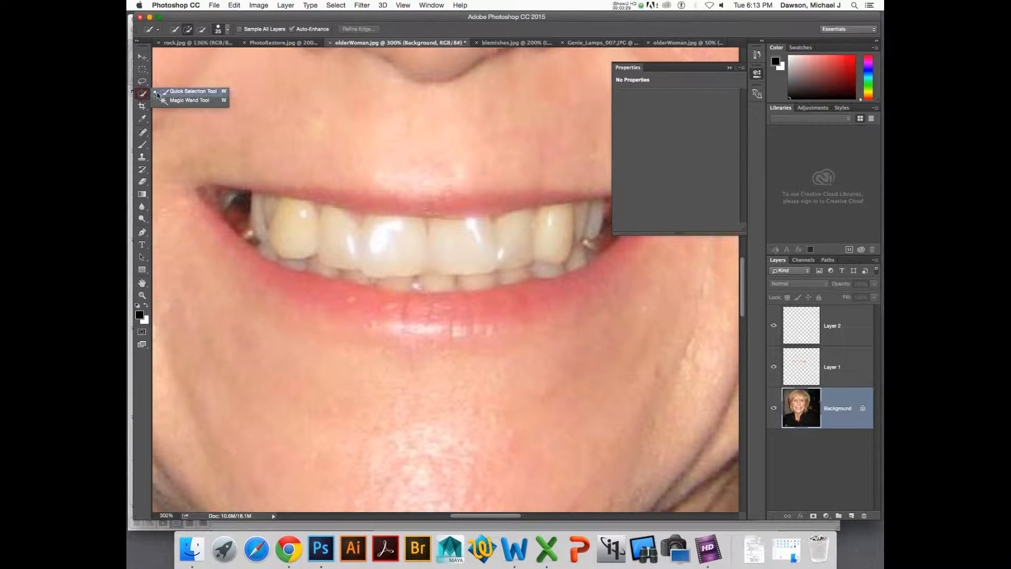
click(859, 370)
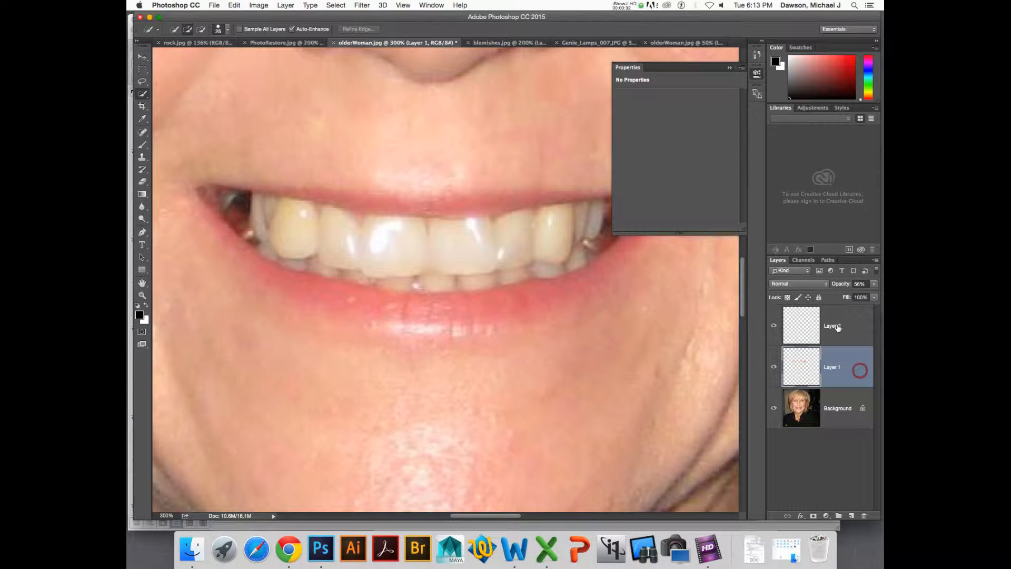
click(838, 327)
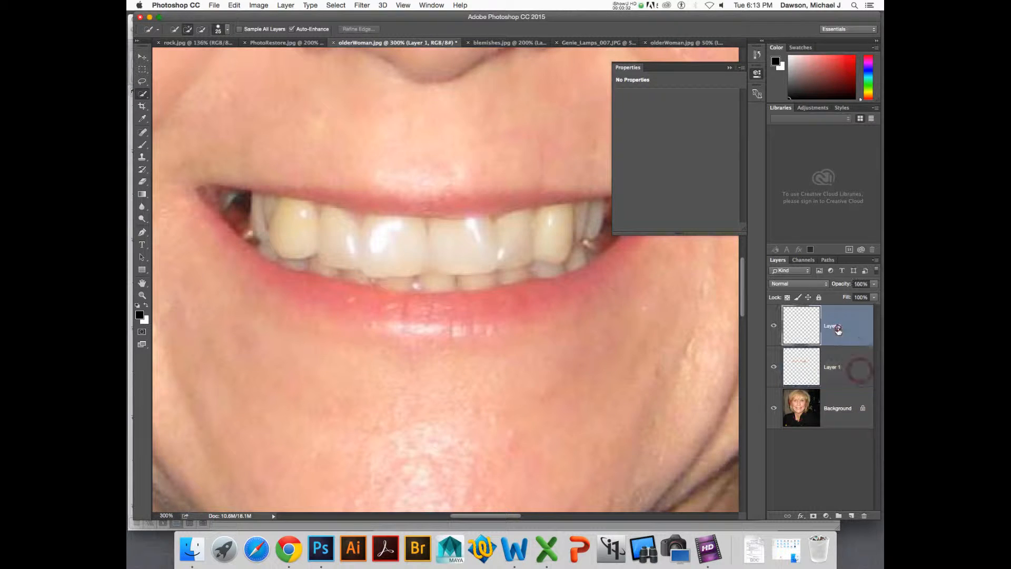
click(842, 367)
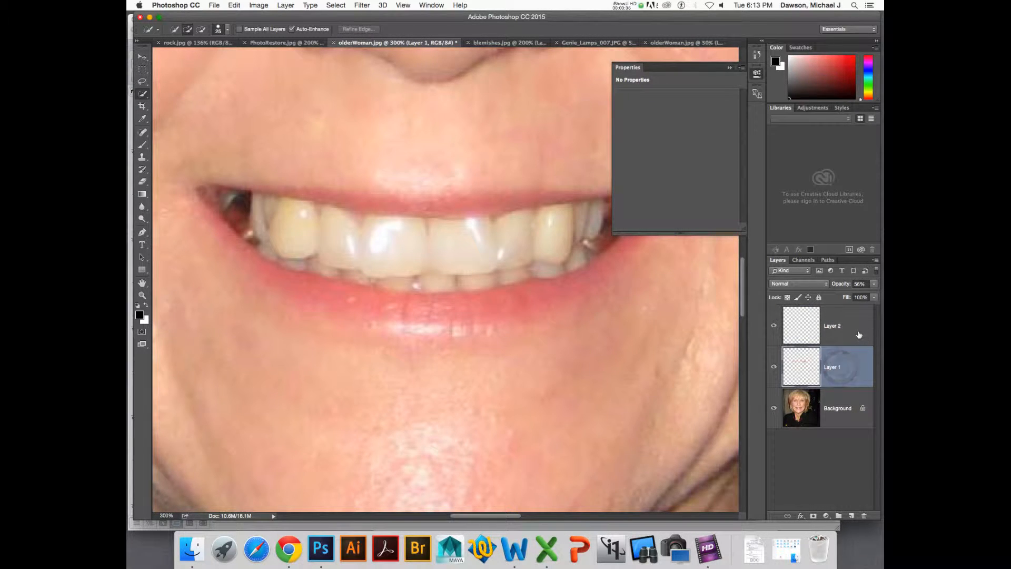
click(846, 407)
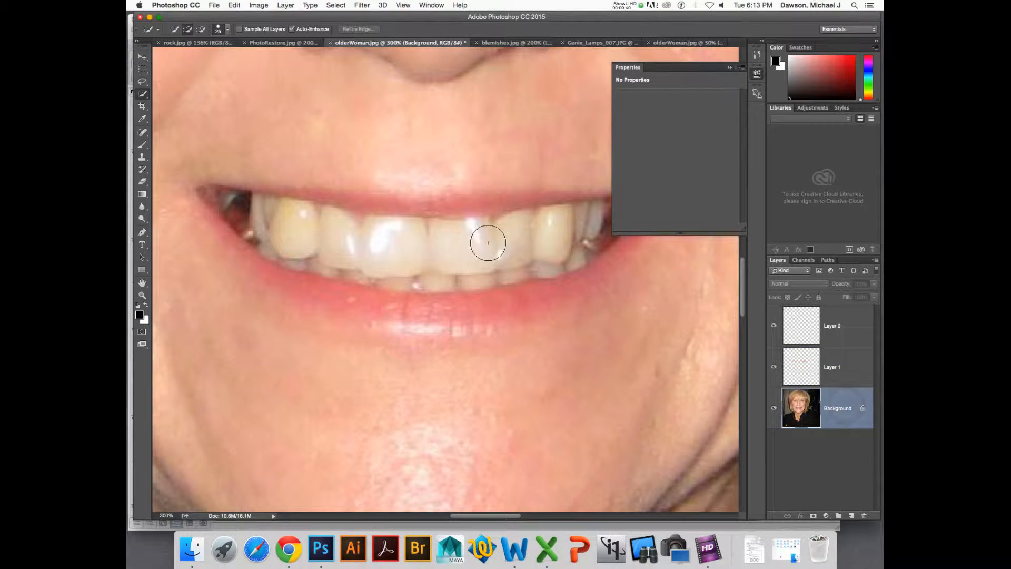
mouse_move(488, 243)
mouse_down()
mouse_move(550, 241)
mouse_move(589, 222)
mouse_move(581, 240)
mouse_move(451, 270)
mouse_move(396, 265)
mouse_move(329, 232)
mouse_move(285, 229)
mouse_move(270, 212)
mouse_move(268, 226)
mouse_move(291, 244)
mouse_move(408, 266)
mouse_up()
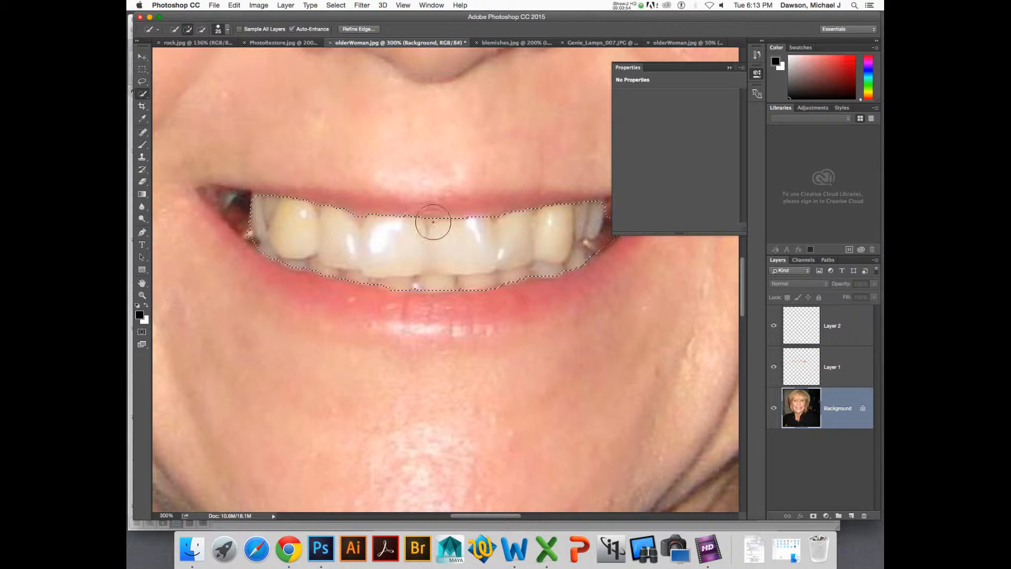
Subtract the dark gap at the right corner of the mouth from the teeth selection
drag(503, 249, 395, 235)
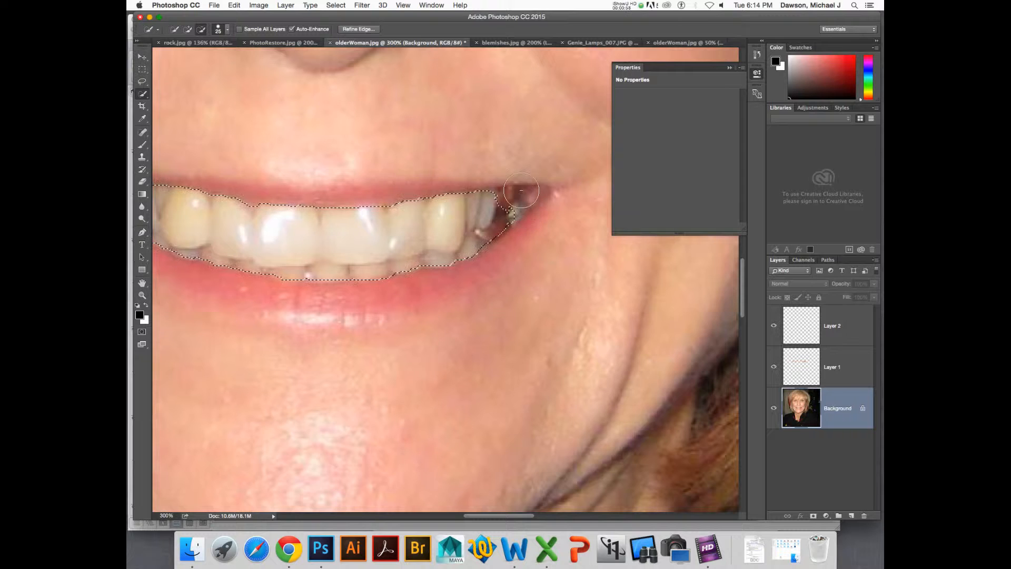
alt+click(517, 206)
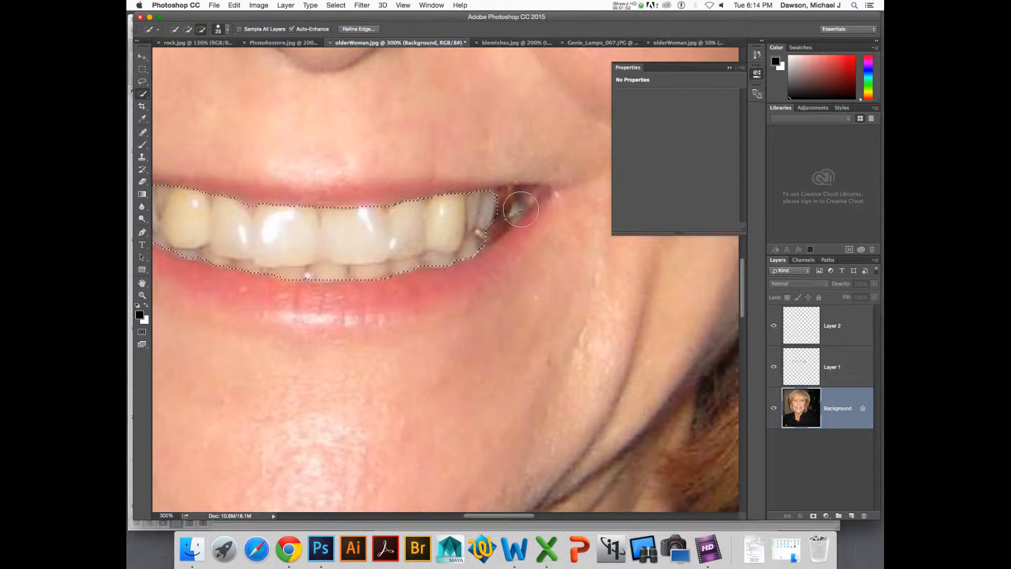
key(super+d)
drag(436, 284, 489, 295)
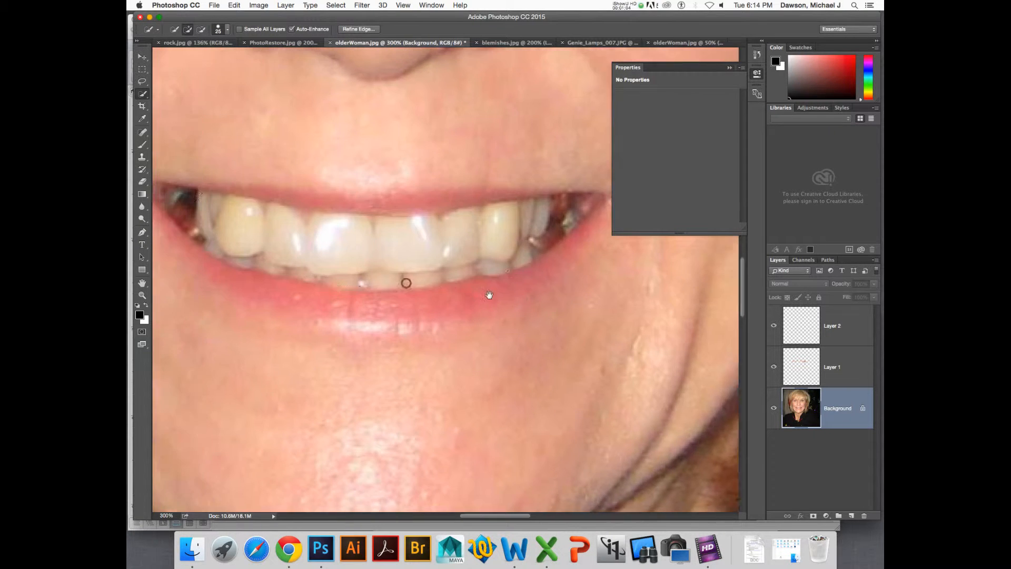
key(super+z)
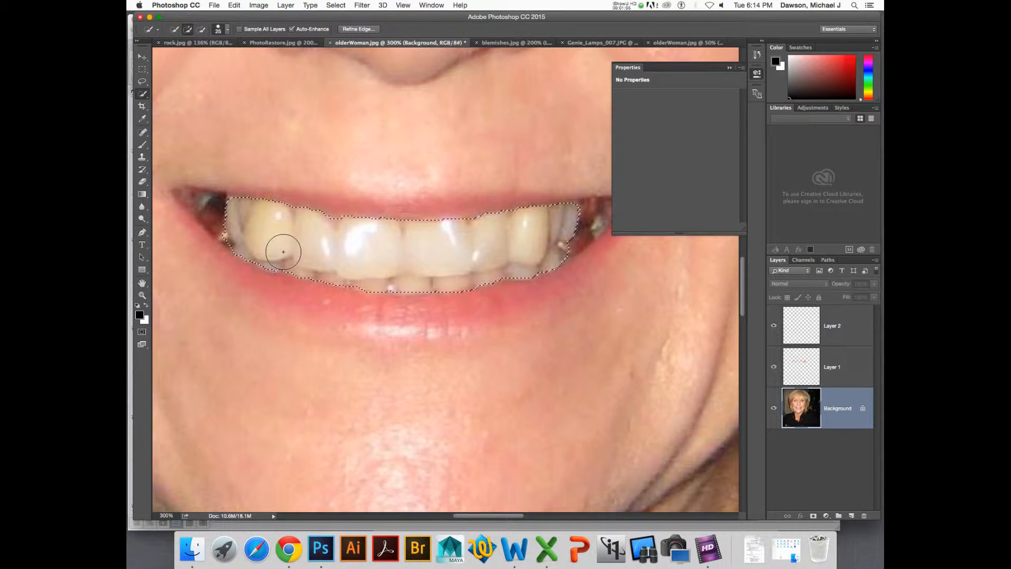
key(alt)
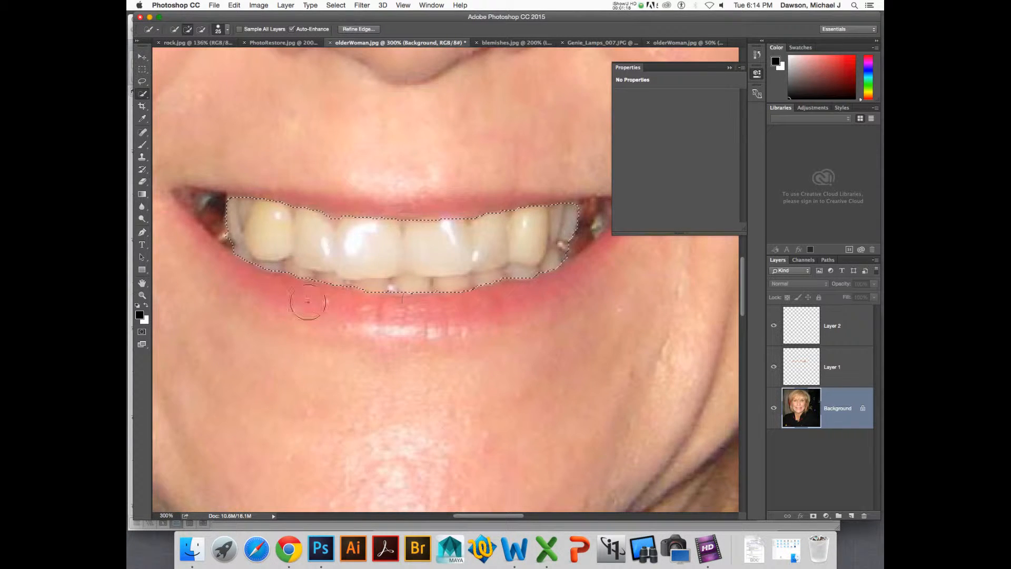
Refine the edge of the teeth selection with a 2.5 px feather and a -27% edge shift
click(349, 29)
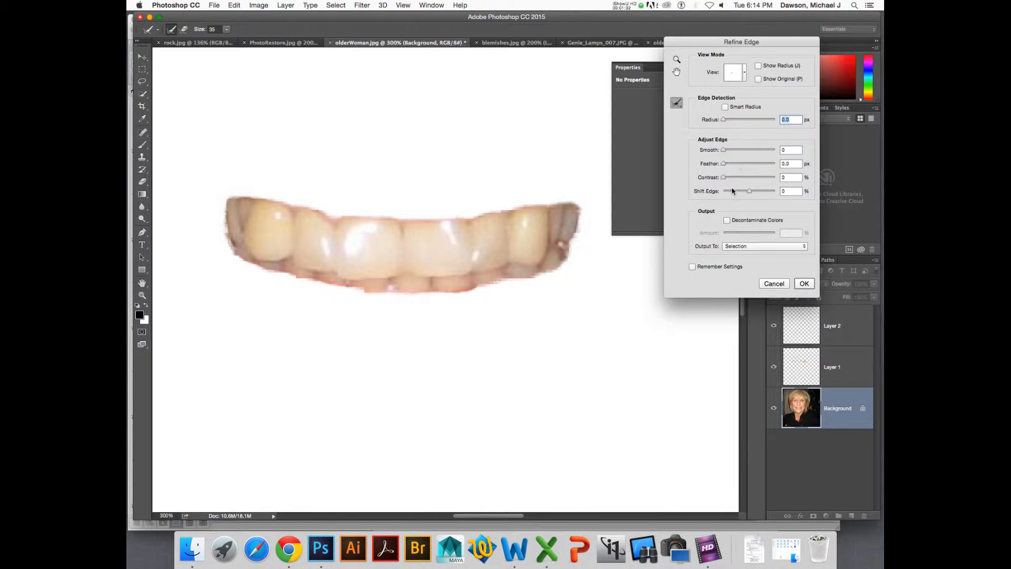
drag(750, 193, 744, 194)
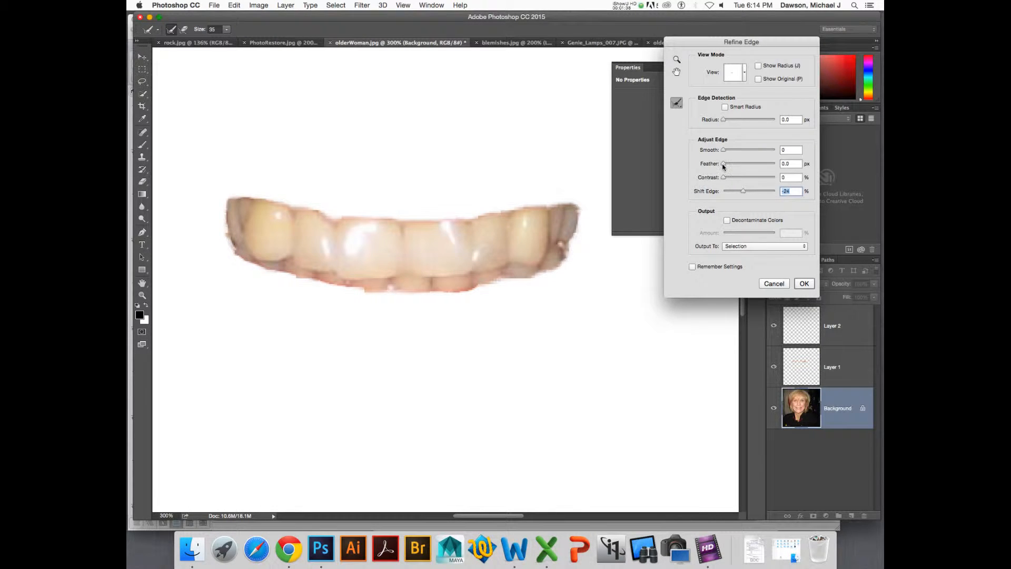
drag(724, 166, 727, 165)
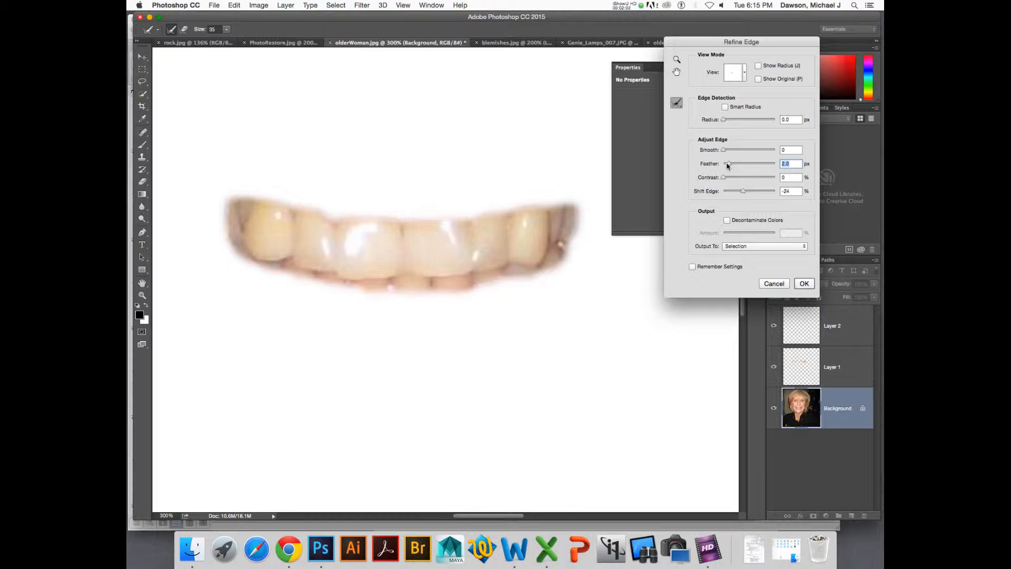
drag(728, 164, 742, 191)
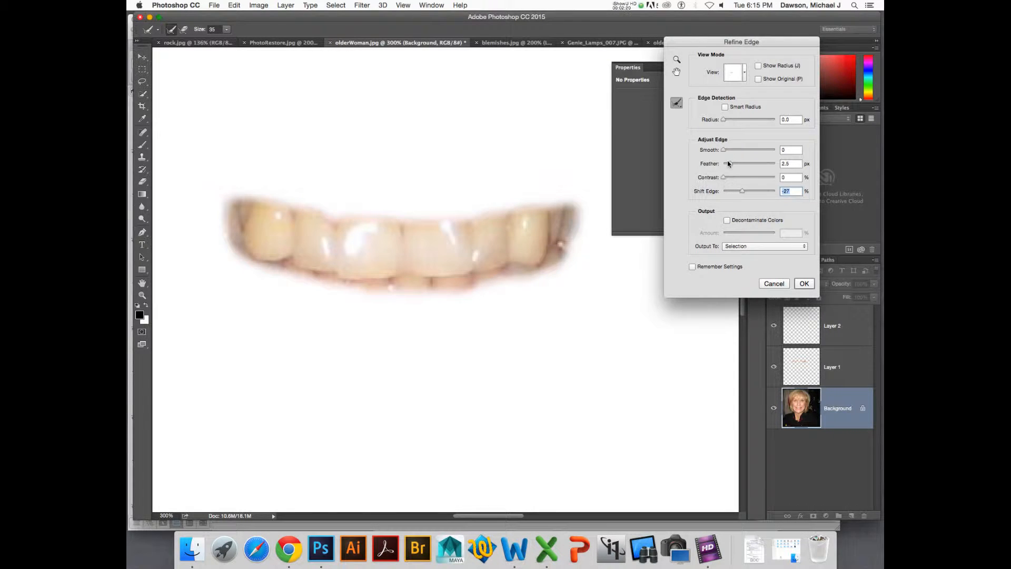
drag(724, 154, 720, 121)
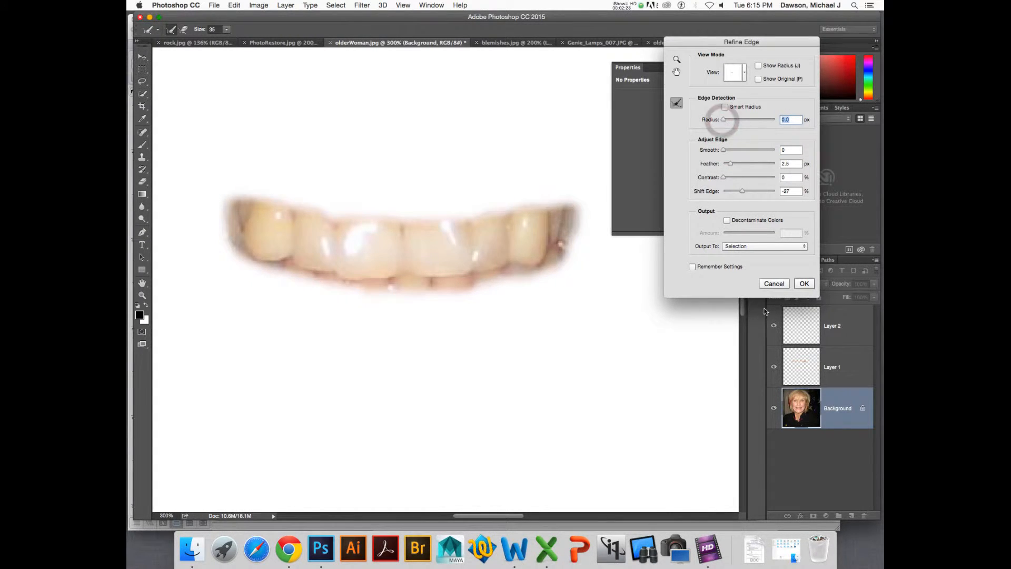
click(804, 283)
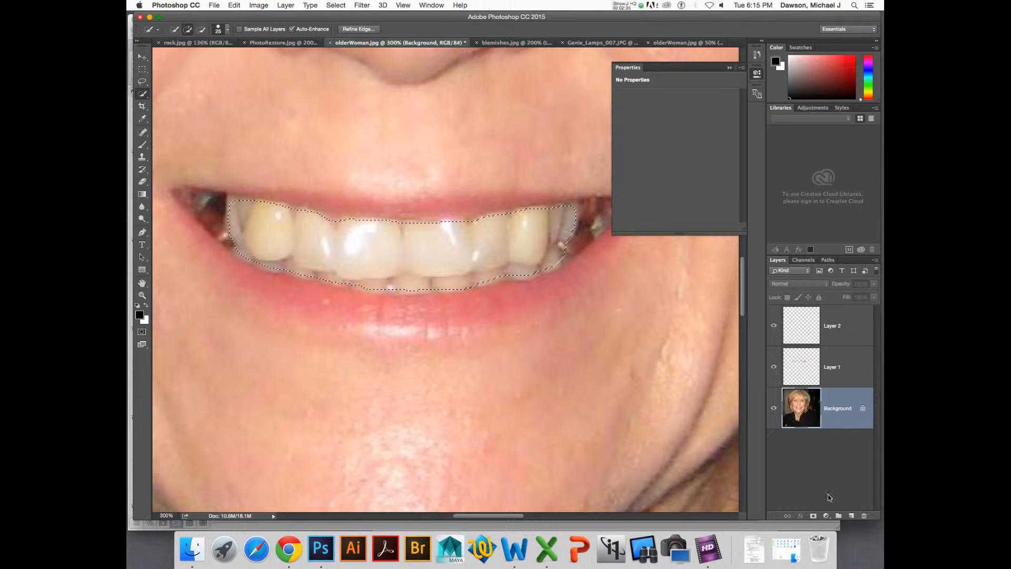
Add a Vibrance adjustment layer above the Background, masked to the teeth selection
click(826, 518)
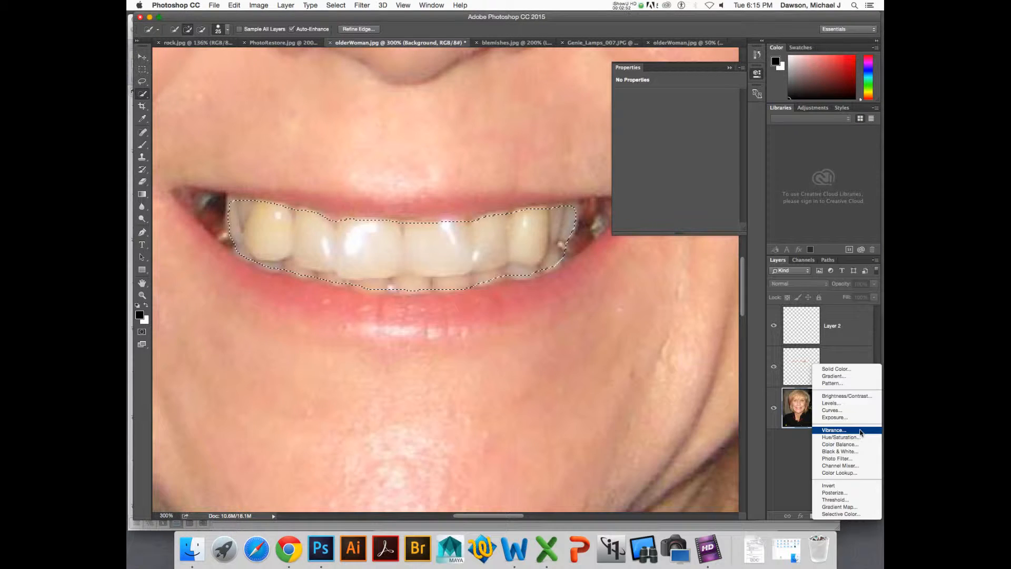
key(Escape)
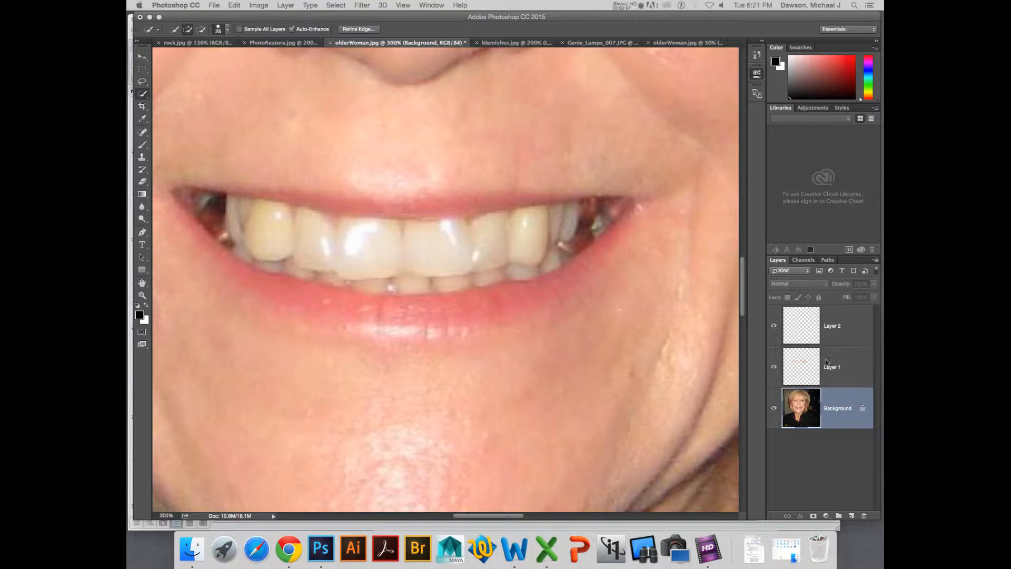
mouse_move(804, 401)
mouse_down()
mouse_move(527, 126)
mouse_move(675, 262)
mouse_move(791, 408)
mouse_up()
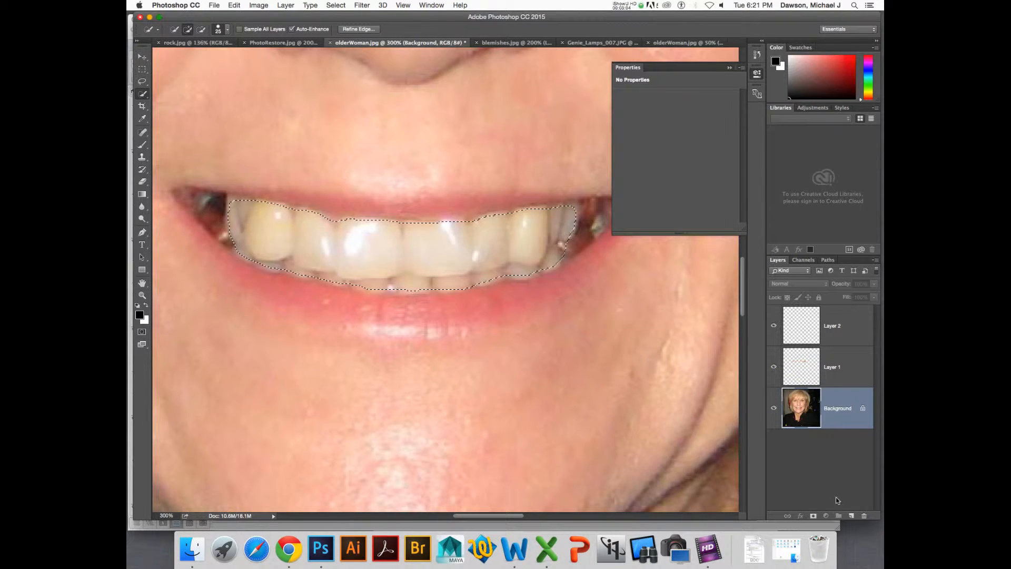
click(826, 514)
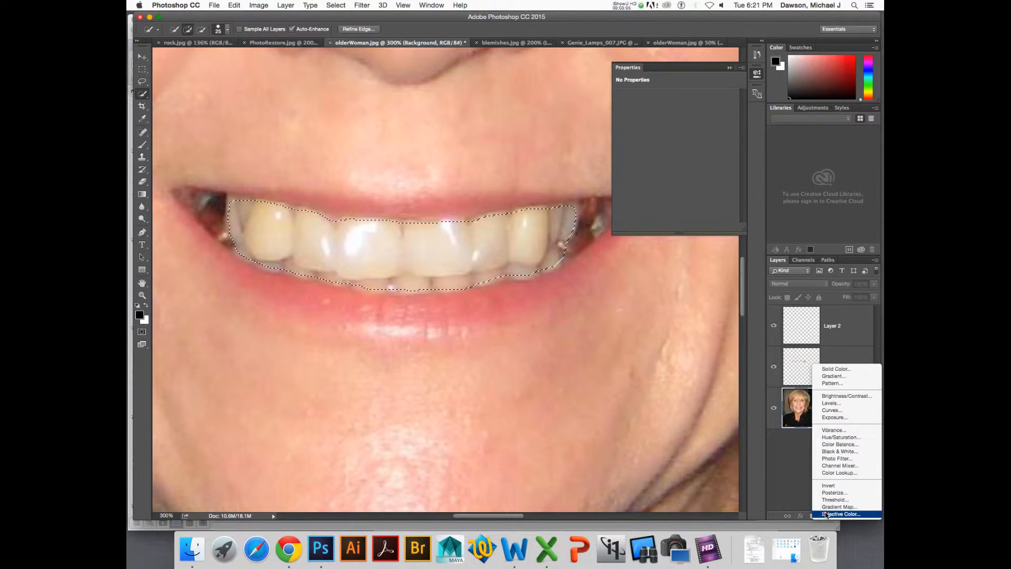
click(844, 433)
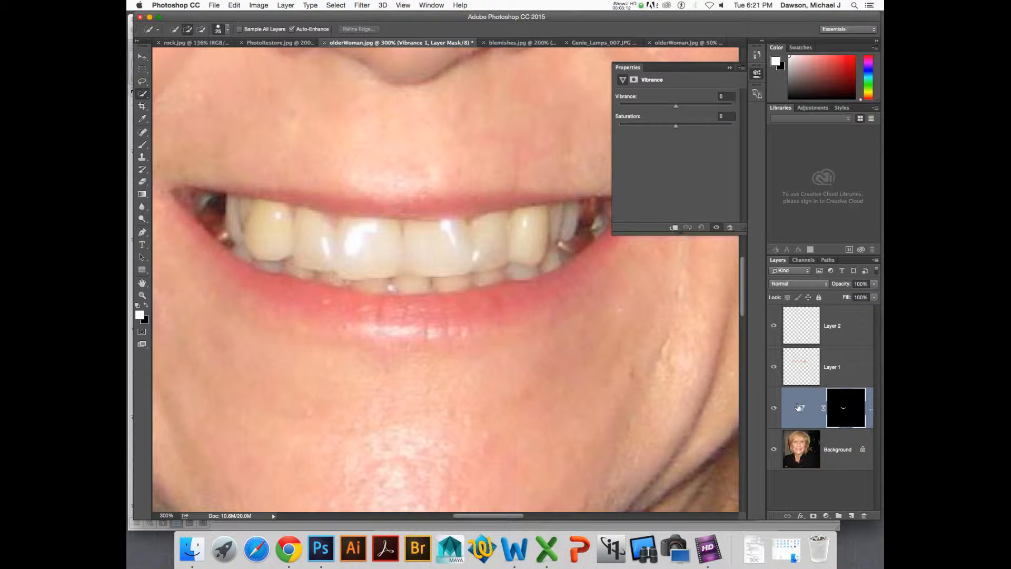
Set the Vibrance adjustment's saturation to -100 to remove the yellow from the teeth
drag(653, 127, 602, 127)
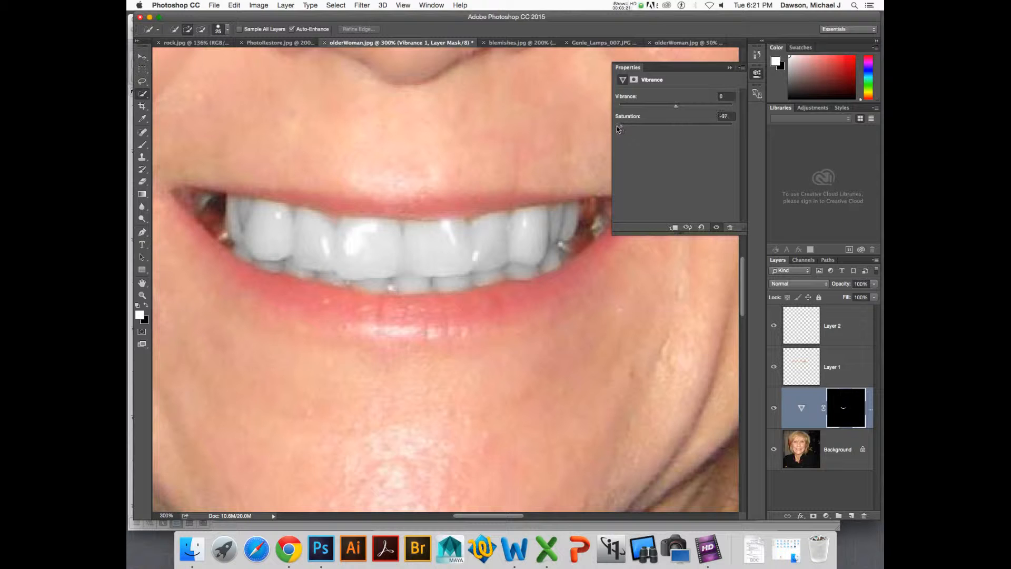
drag(618, 128, 605, 127)
mouse_move(847, 285)
mouse_down()
mouse_move(831, 285)
mouse_move(861, 285)
mouse_up()
click(618, 127)
Set the opacity of the Vibrance adjustment layer to 76%
drag(828, 286, 824, 284)
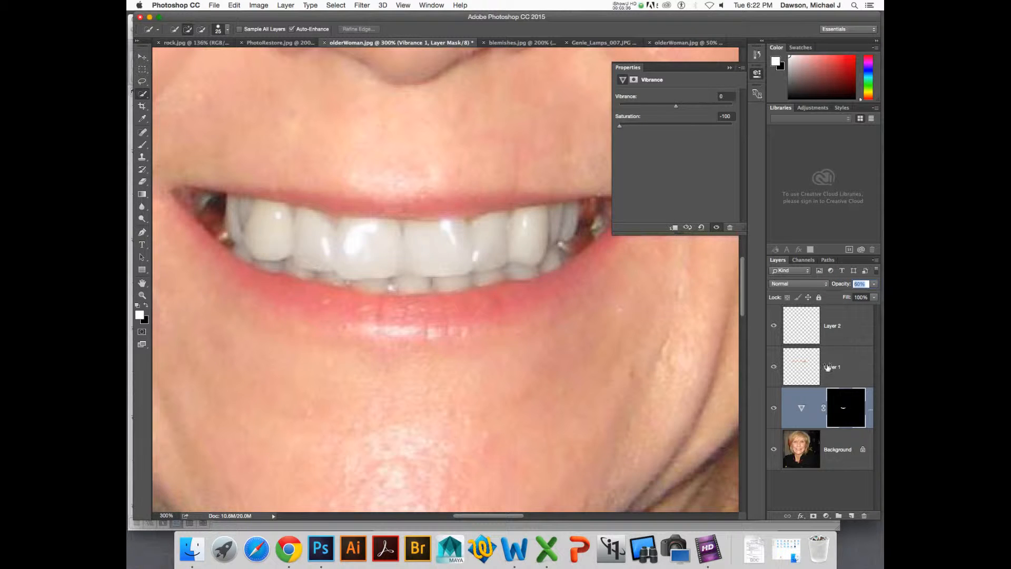
text(3)
click(799, 410)
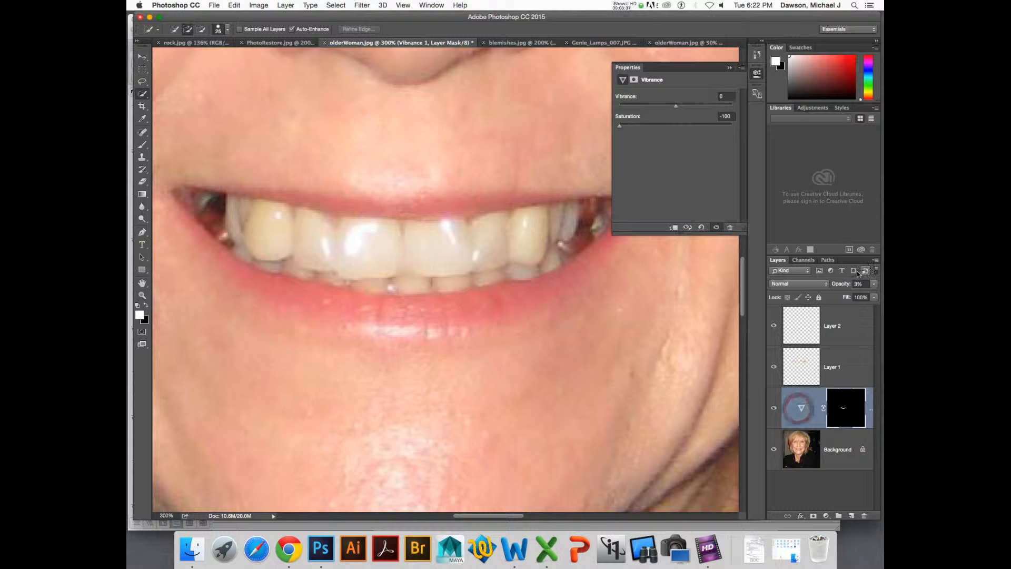
mouse_move(838, 285)
mouse_down()
mouse_move(871, 287)
mouse_move(840, 285)
mouse_up()
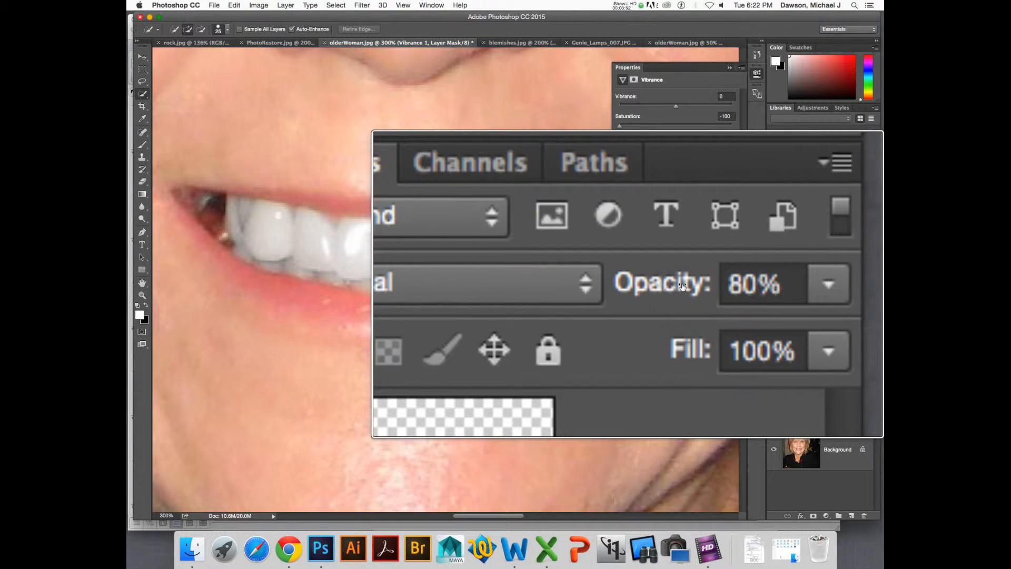
mouse_move(682, 286)
mouse_down()
mouse_move(655, 285)
mouse_move(698, 286)
mouse_move(647, 286)
mouse_move(672, 286)
mouse_up()
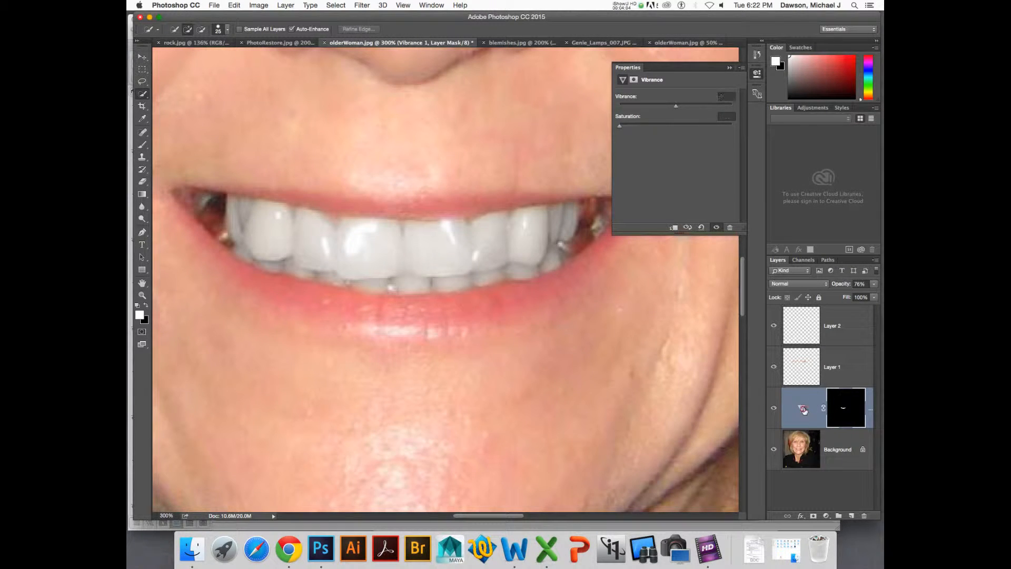
Fit the whole portrait in view to review the whitened teeth
click(801, 408)
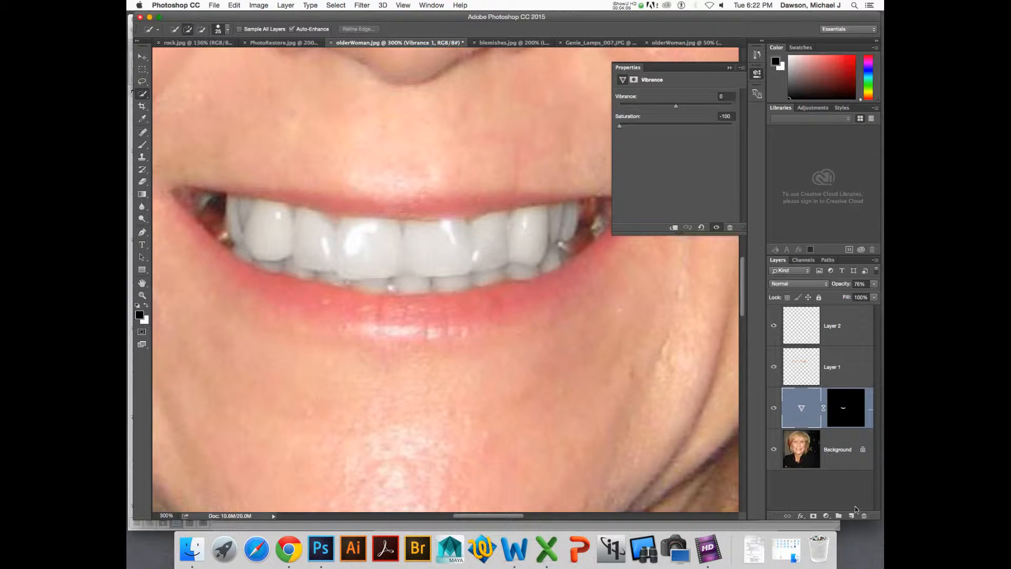
click(826, 516)
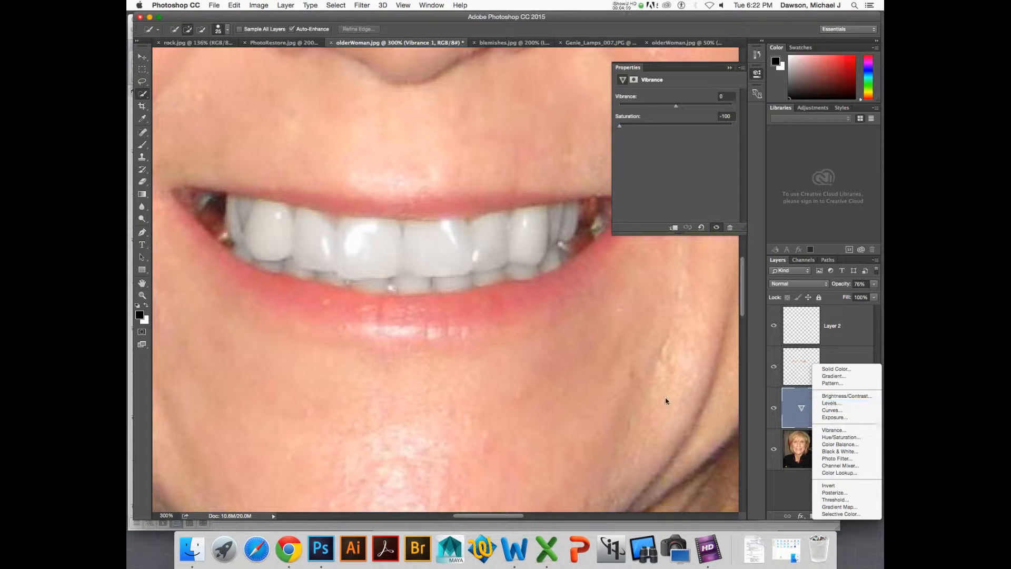
click(740, 300)
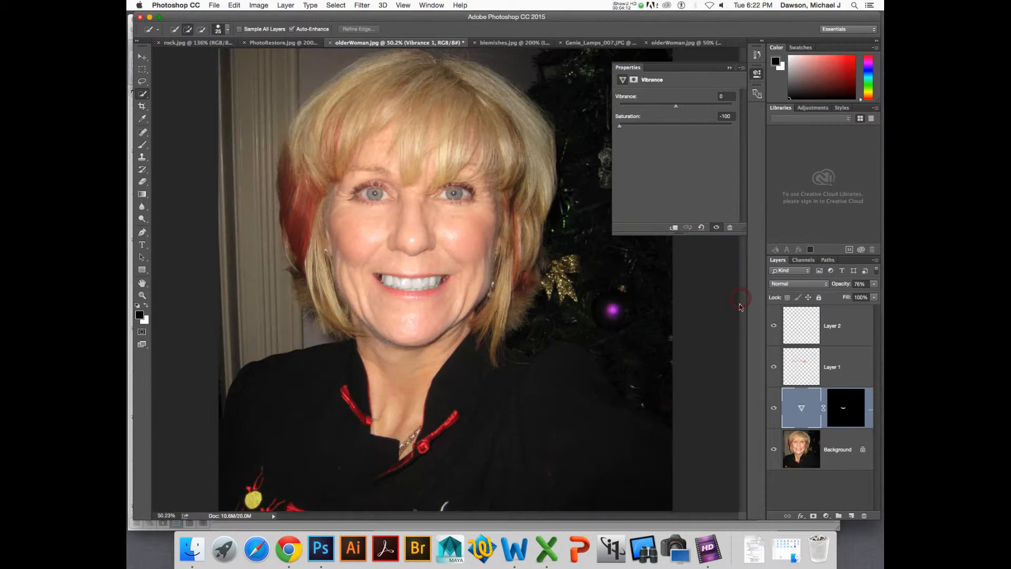
key(super+0)
Add a Levels adjustment layer directly above the Vibrance adjustment layer, keeping the default name and 100% opacity
click(827, 515)
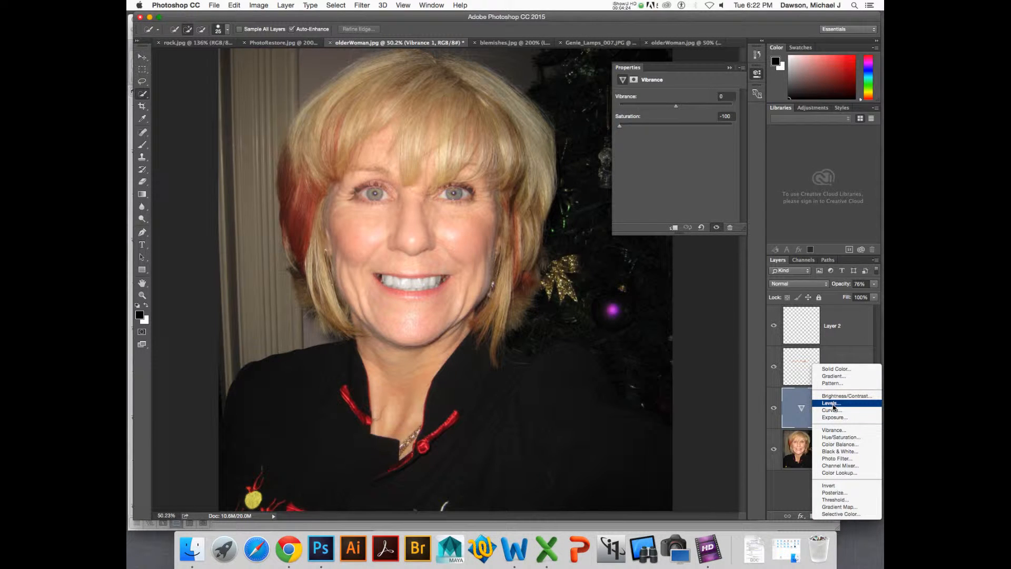
click(814, 519)
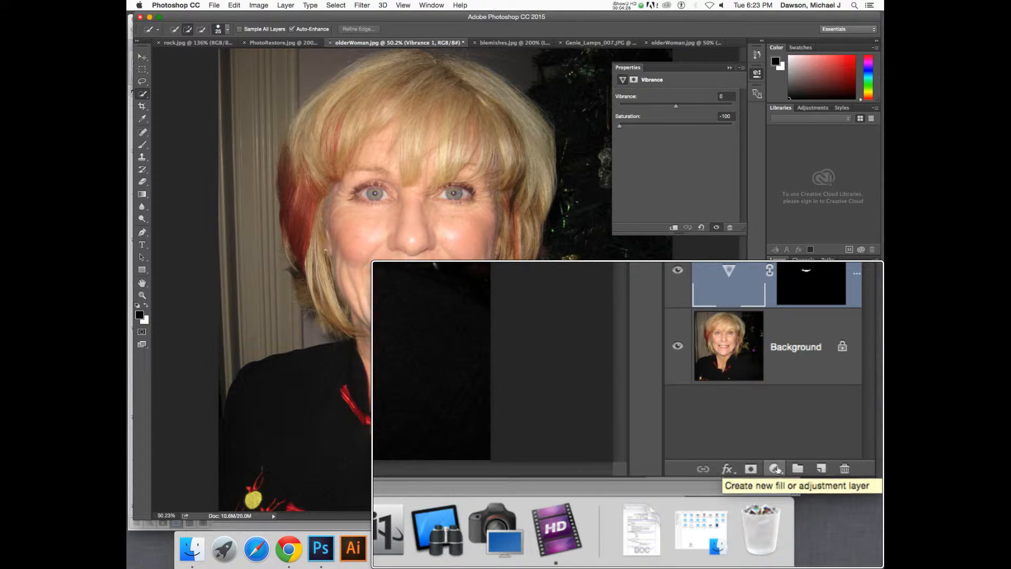
click(776, 467)
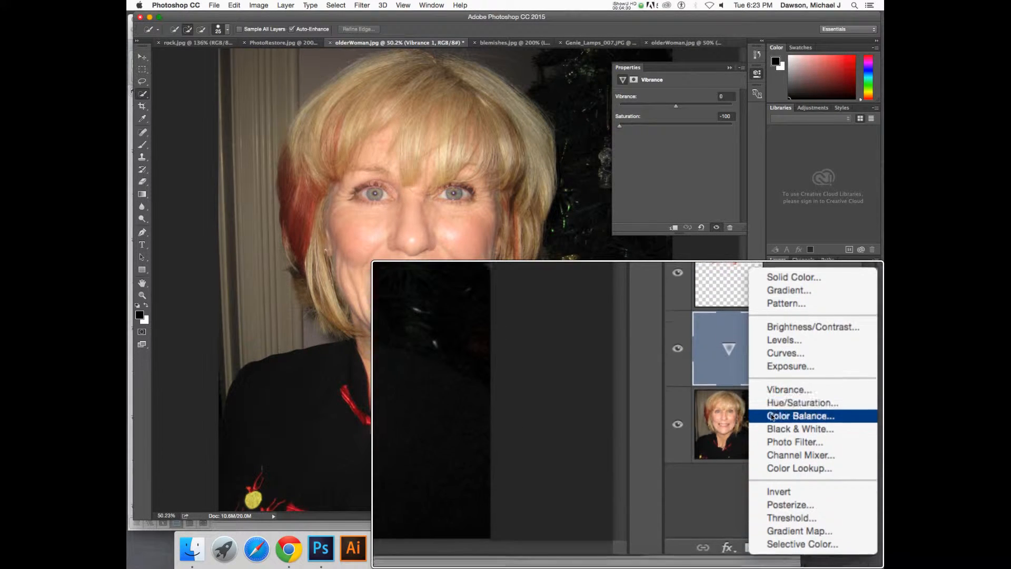
click(802, 403)
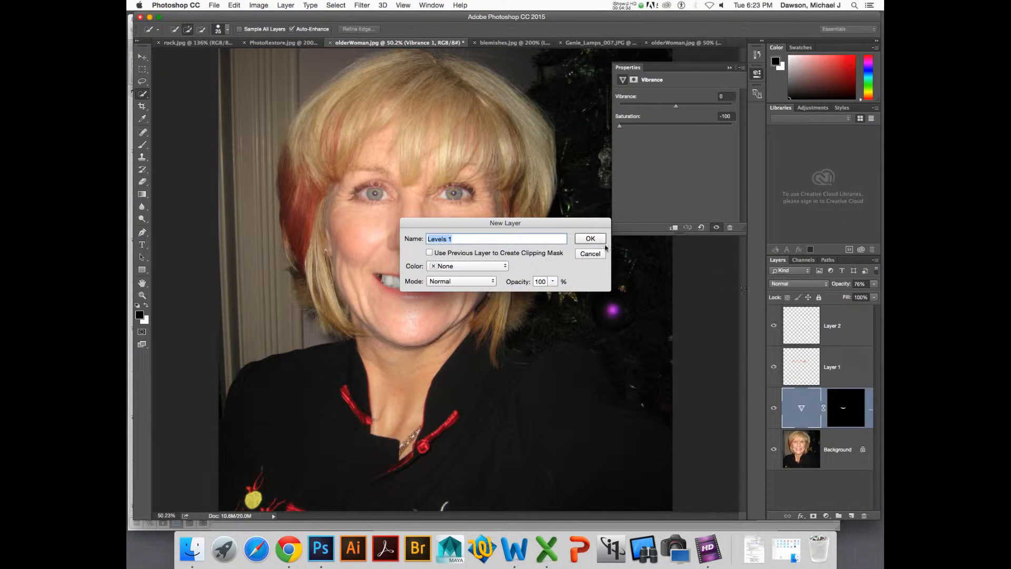
click(590, 239)
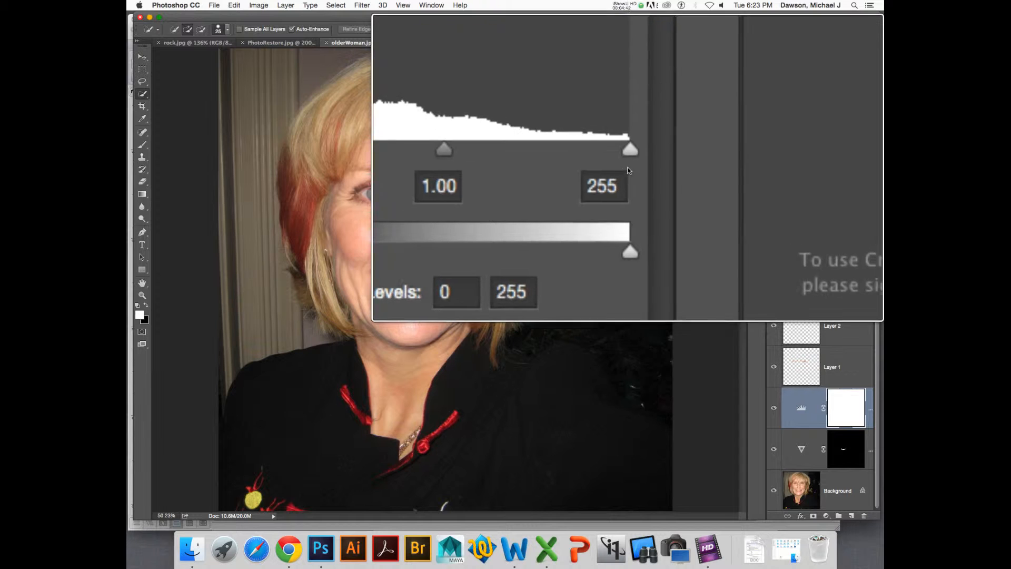
Set the white input level of the RGB channel to 221 in the Levels adjustment
drag(645, 190, 627, 194)
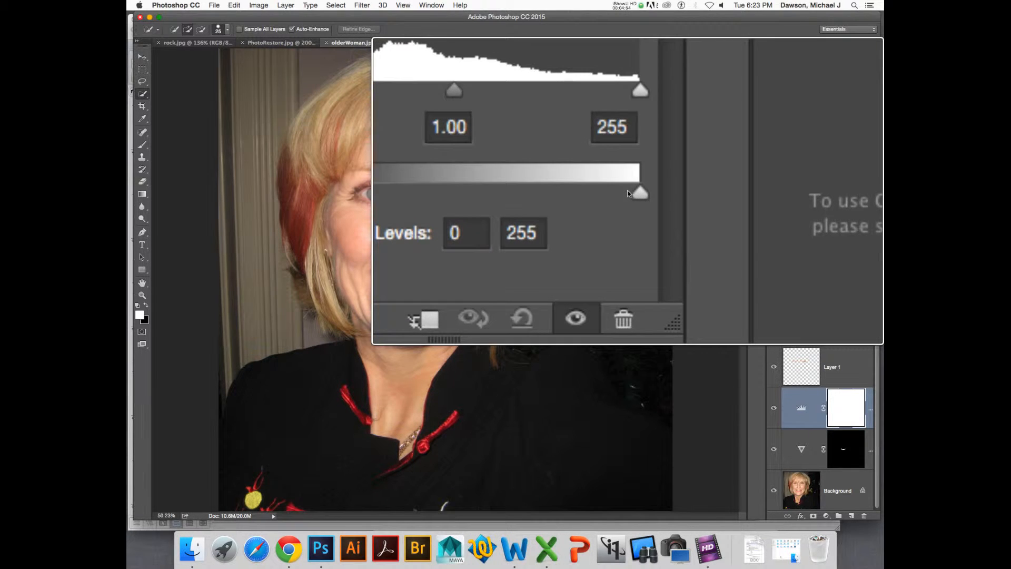
click(627, 154)
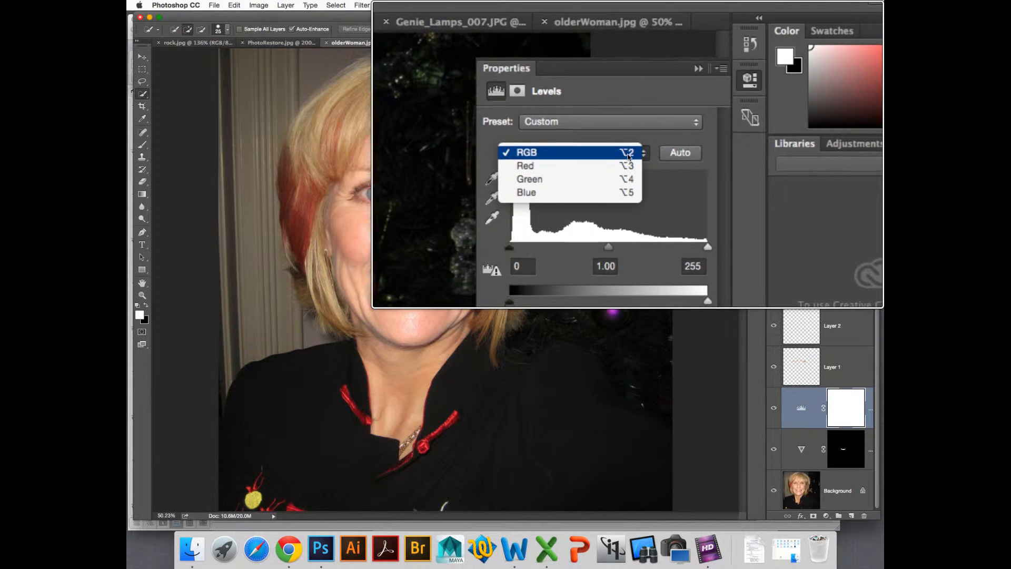
click(628, 156)
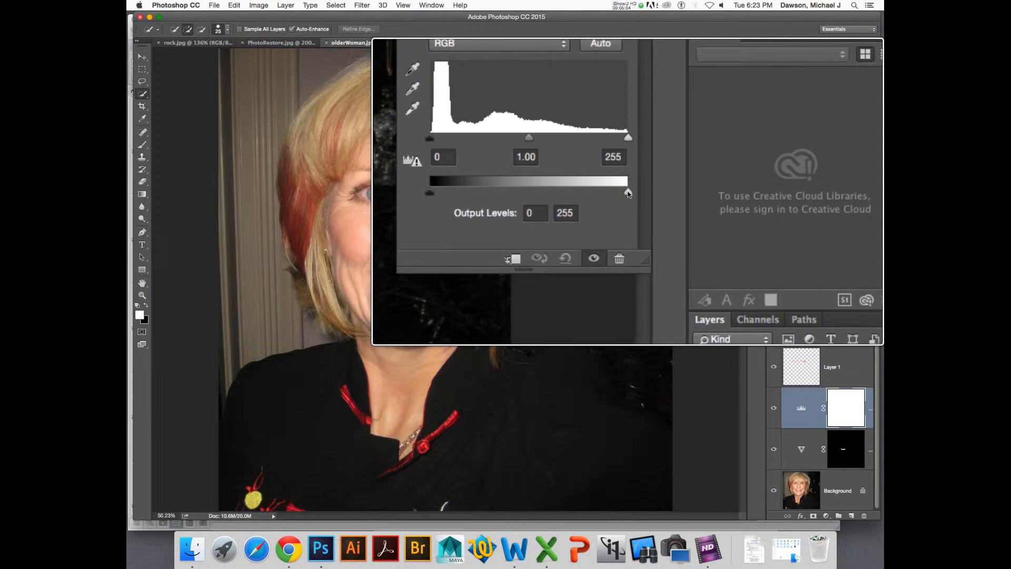
drag(628, 193, 665, 193)
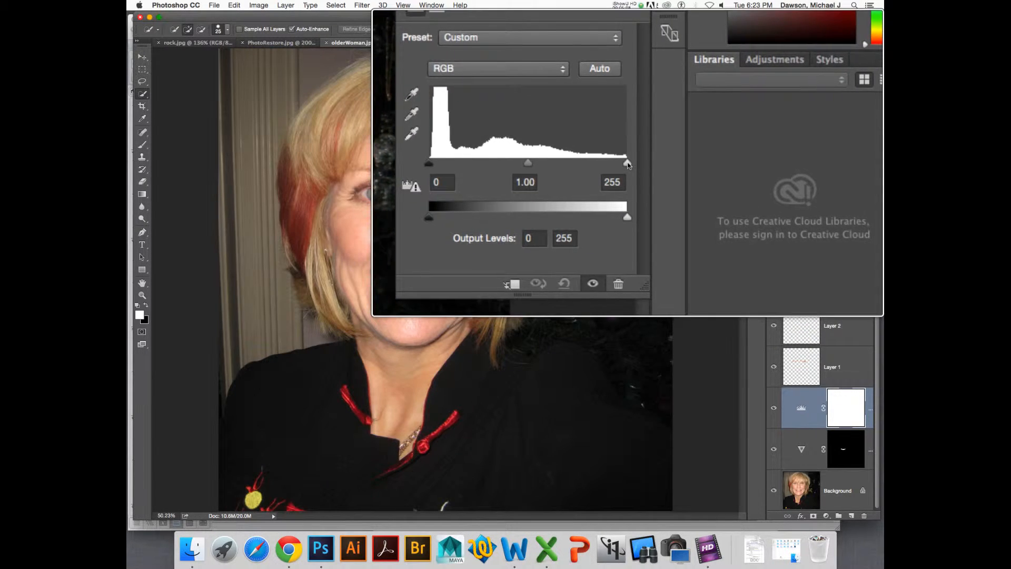
mouse_move(627, 164)
mouse_down()
mouse_move(602, 164)
mouse_move(626, 164)
mouse_up()
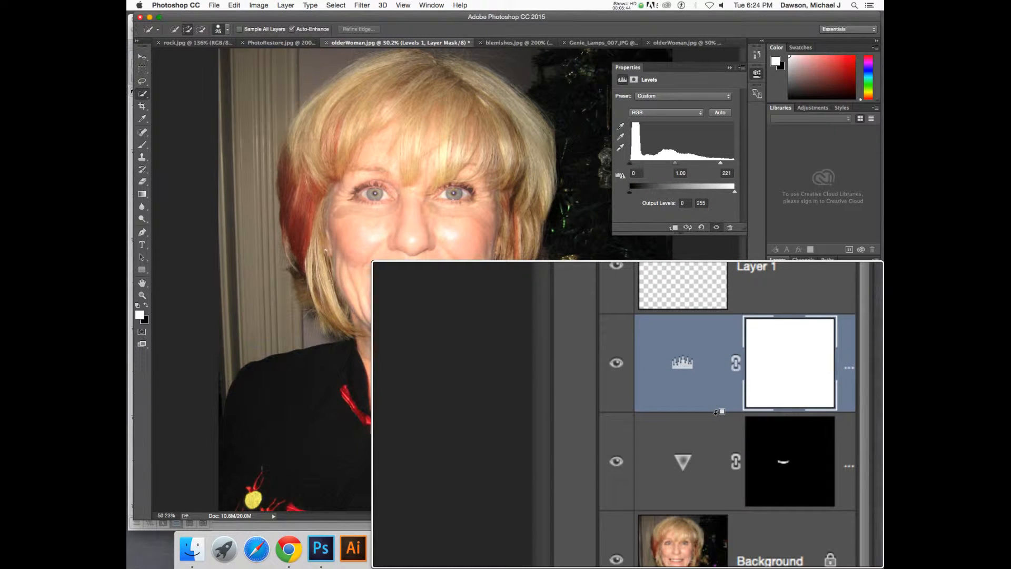
Clip the Levels layer to the Vibrance layer, and set its midtone input to 1.39 and white input to 237
alt+click(817, 428)
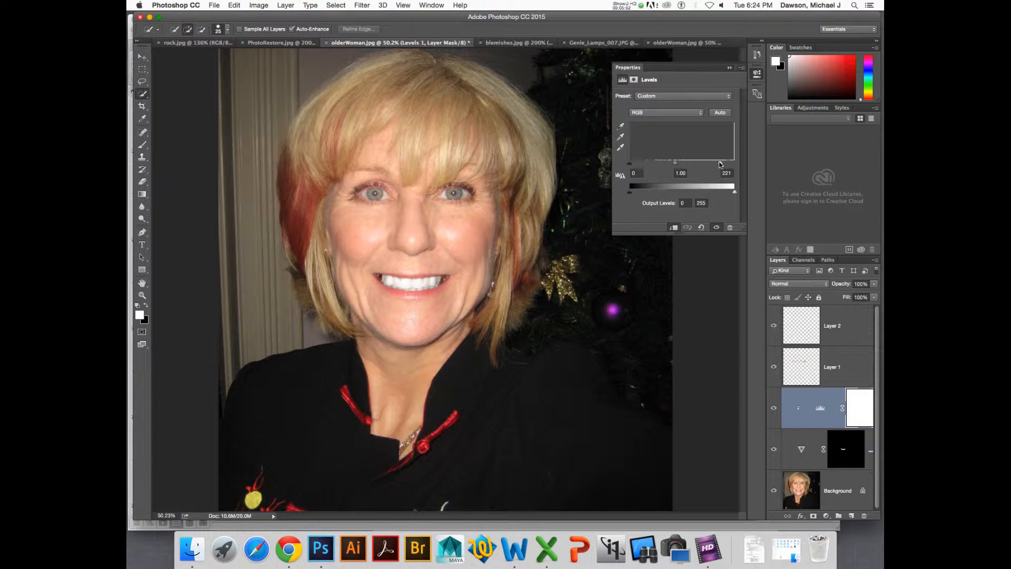
mouse_move(720, 162)
mouse_down()
mouse_move(729, 165)
mouse_move(669, 167)
mouse_up()
click(819, 401)
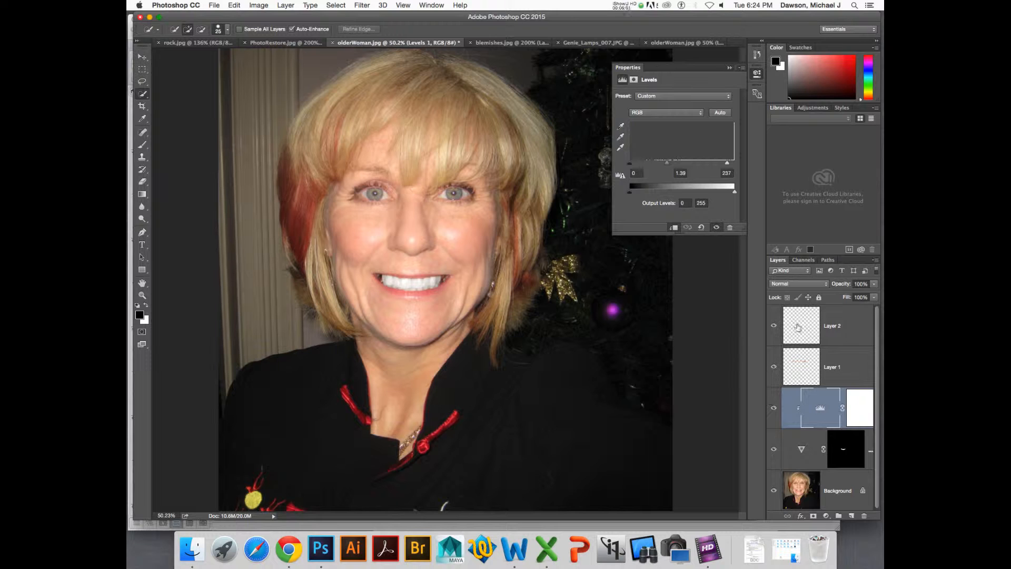
Set the Levels layer's opacity to 29% and toggle the Vibrance layer's visibility to compare the teeth
drag(843, 285, 825, 288)
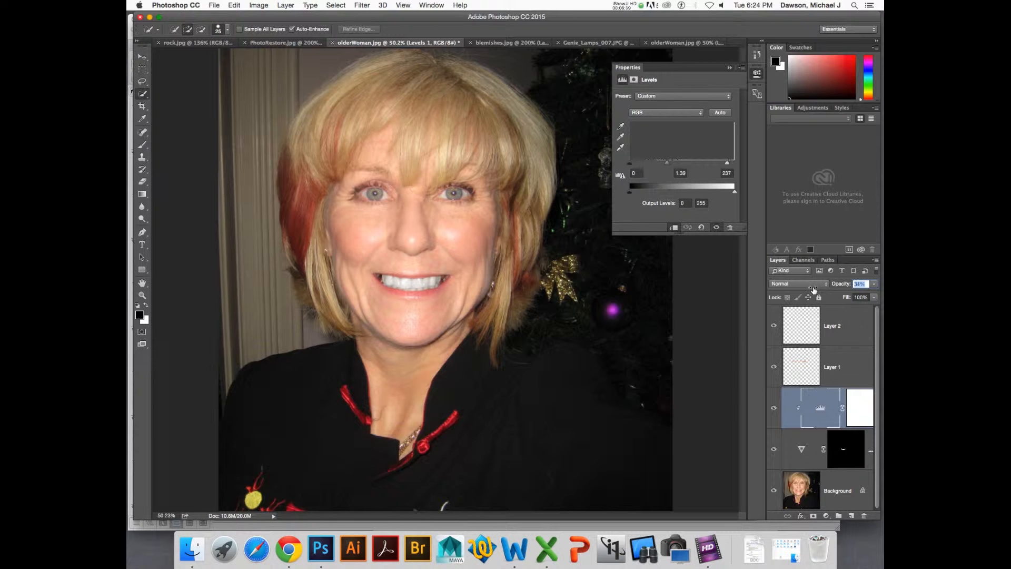
drag(815, 290, 840, 286)
mouse_move(772, 452)
mouse_down()
mouse_move(773, 414)
mouse_move(775, 456)
mouse_up()
key(super+minus)
mouse_move(773, 450)
mouse_down()
mouse_move(774, 414)
mouse_move(774, 448)
mouse_up()
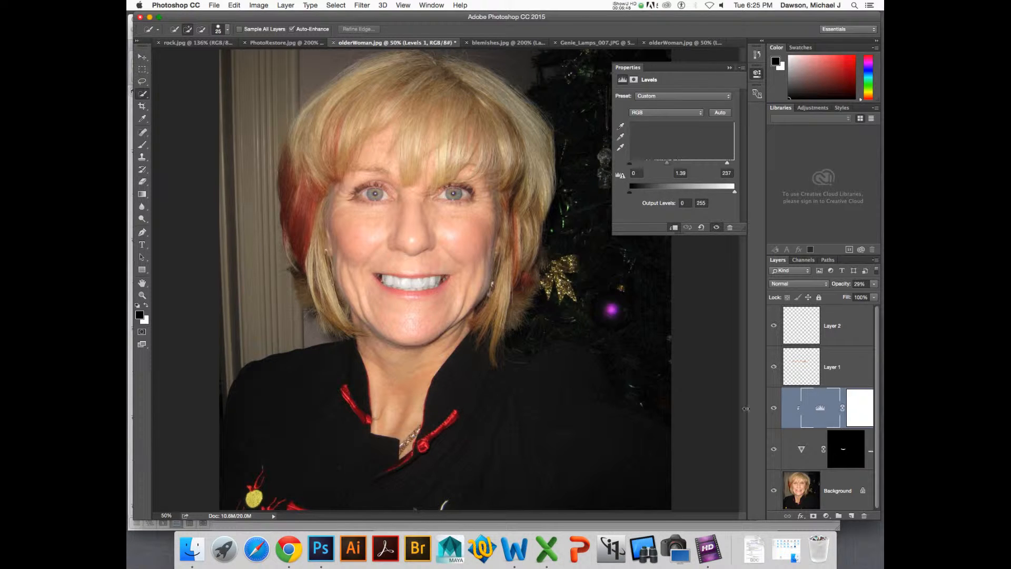
Review Layer 1 and Layer 2 in the layer stack and reselect the Levels adjustment layer
click(791, 367)
click(795, 334)
click(798, 367)
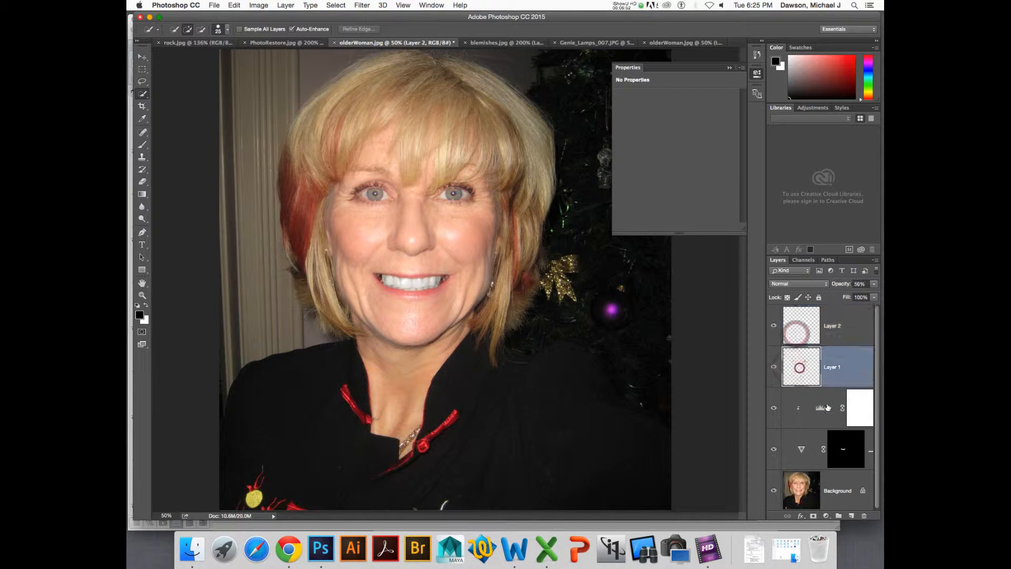
click(822, 410)
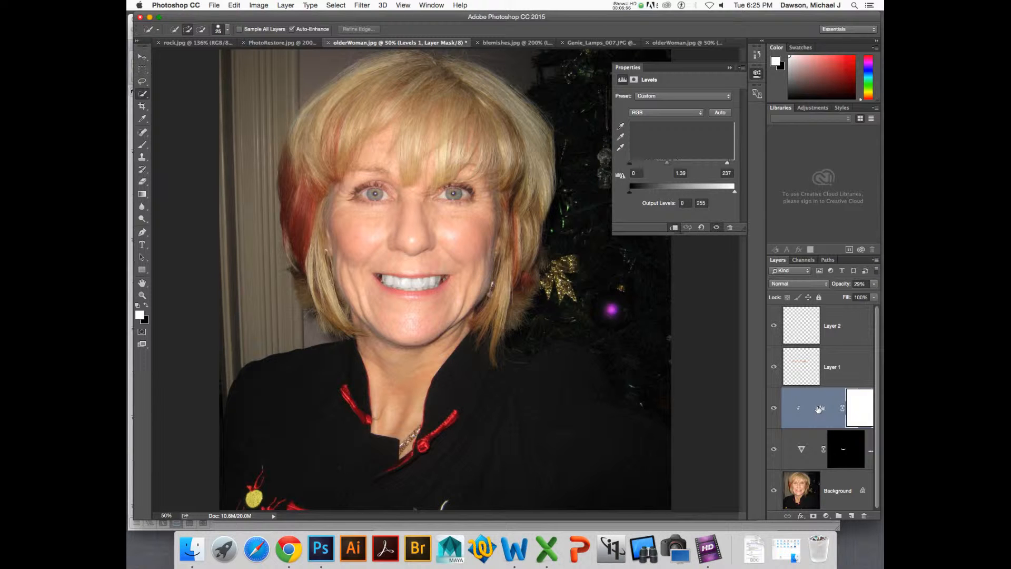
Switch to the LabAssign10.docx instructions in Word, check how to save the portrait, and return to Photoshop
click(149, 18)
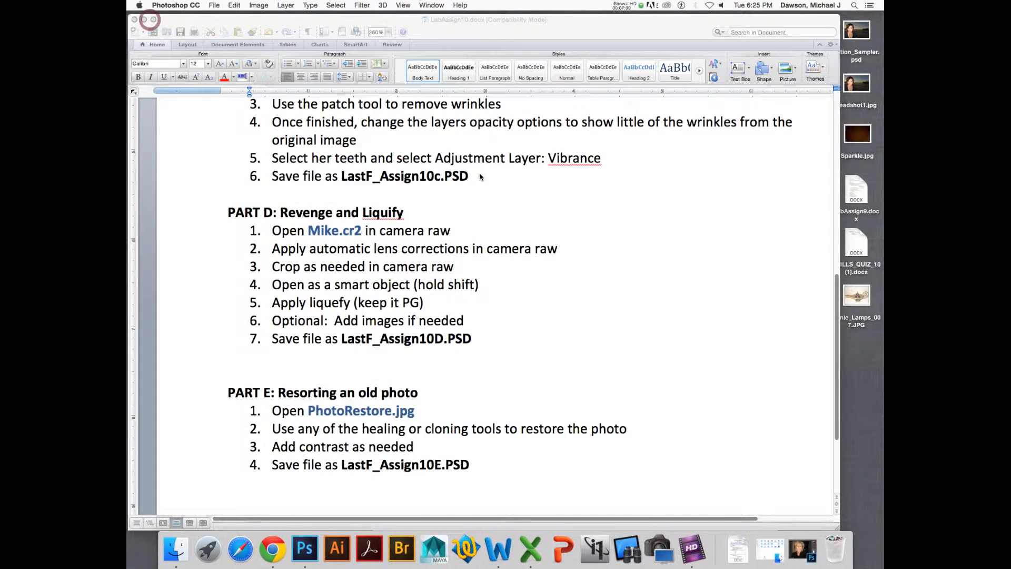
click(485, 178)
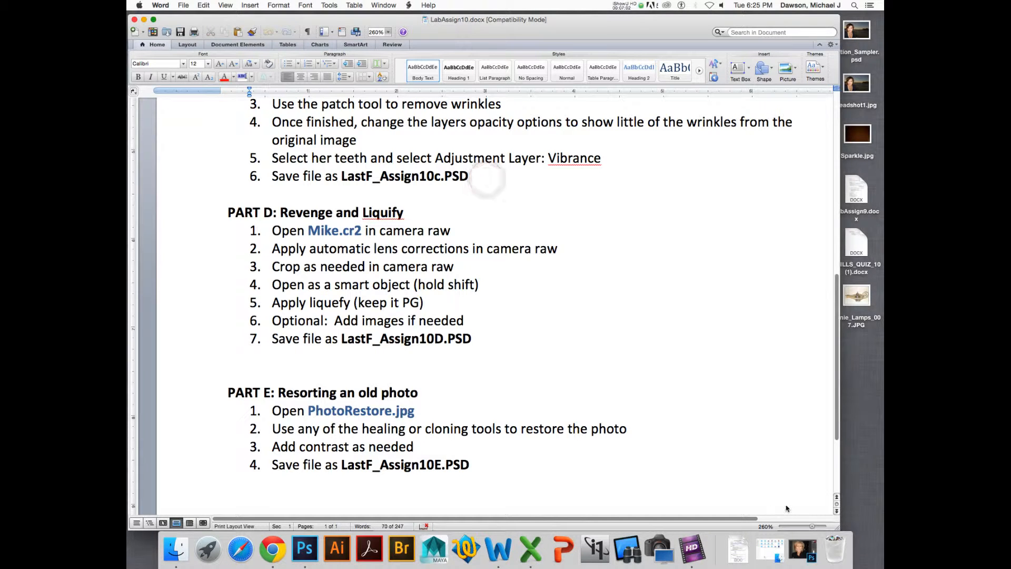
click(801, 548)
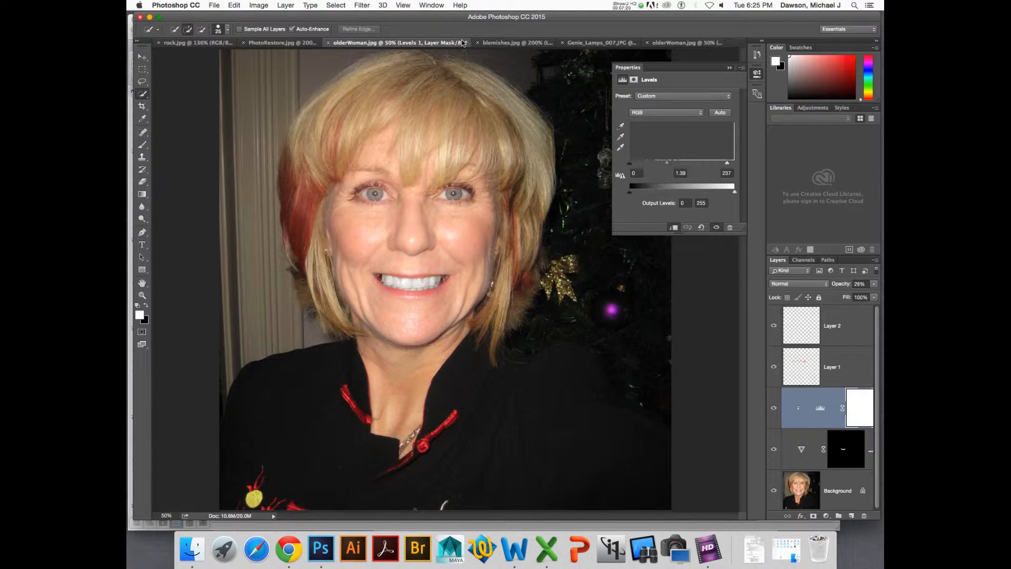
key(super+s)
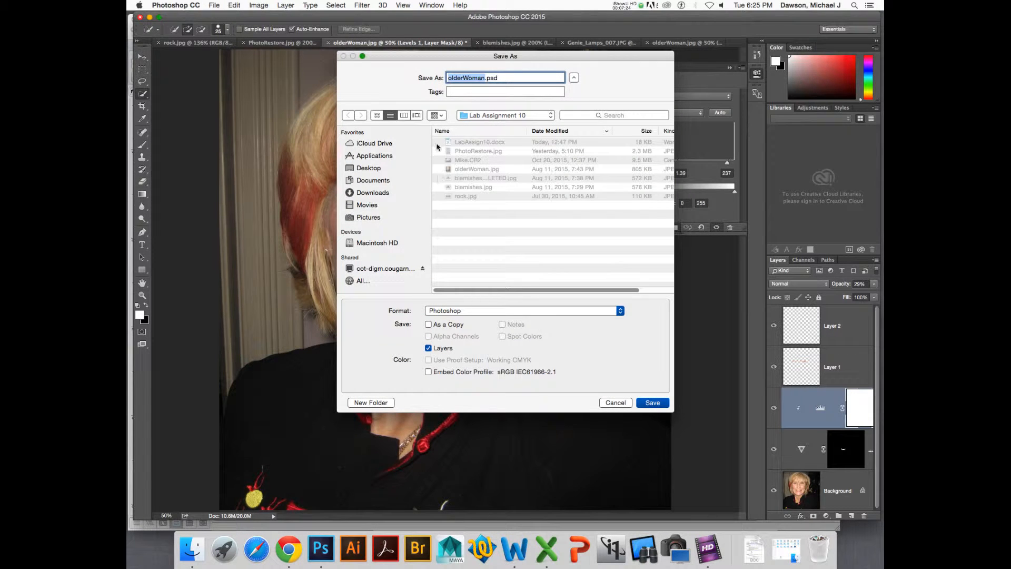
click(573, 78)
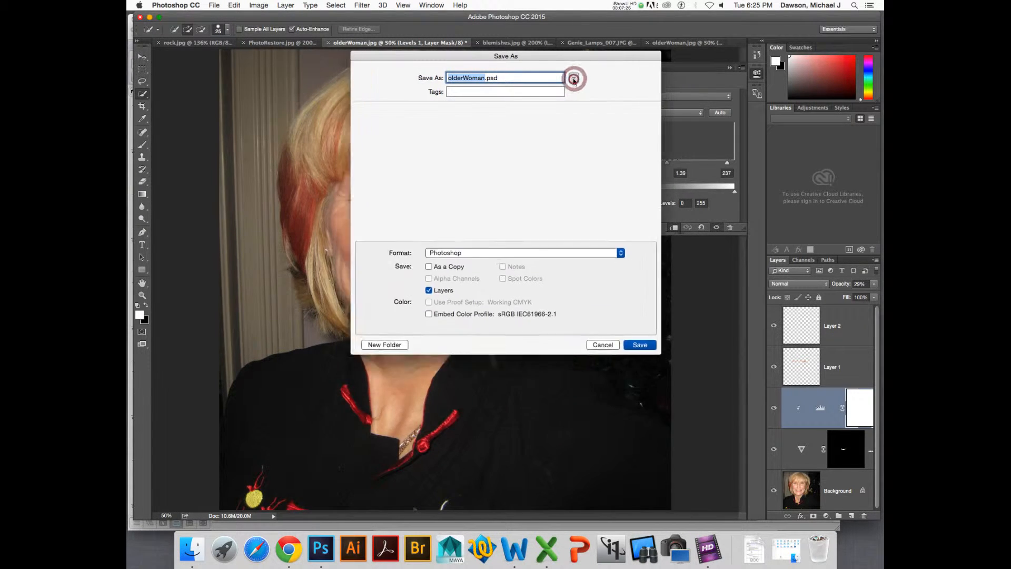
click(574, 78)
scroll(574, 79, up, 5)
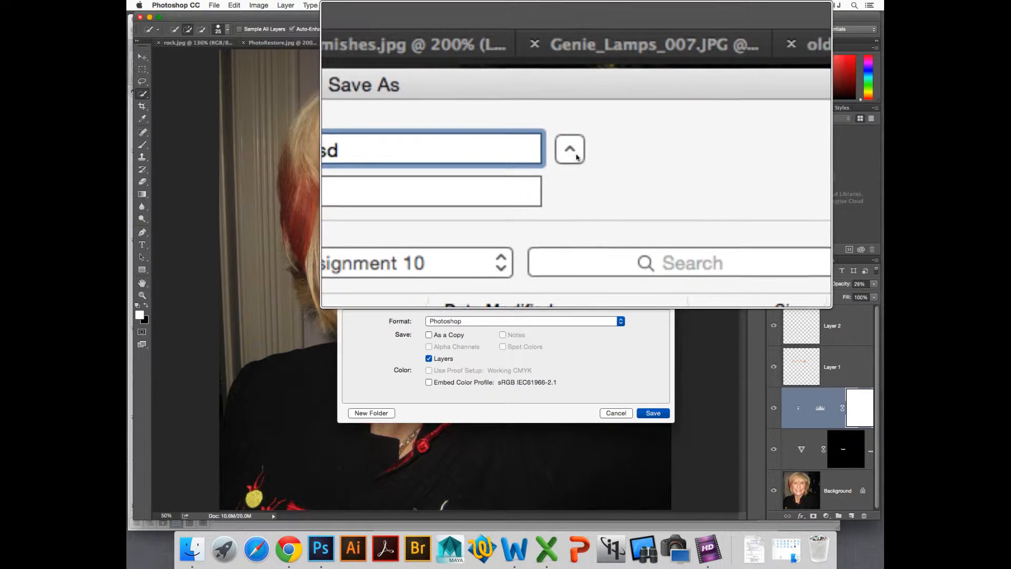
click(575, 80)
click(576, 157)
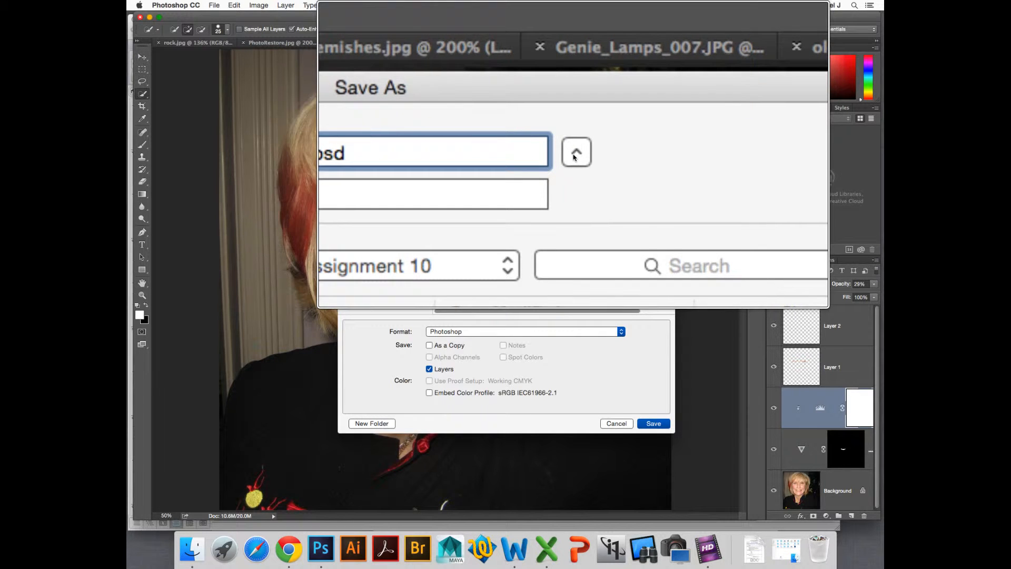
click(574, 156)
click(576, 78)
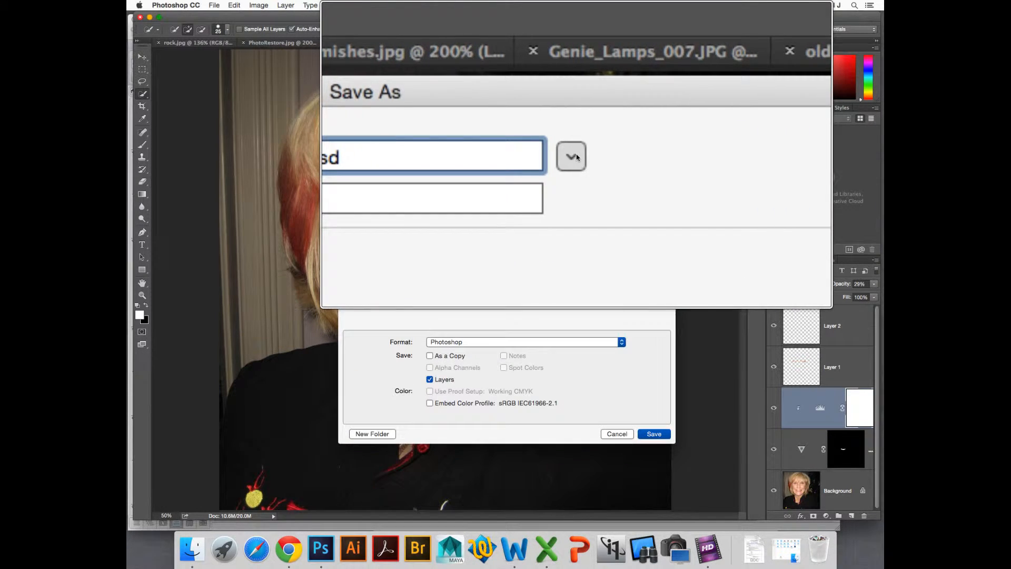
click(575, 78)
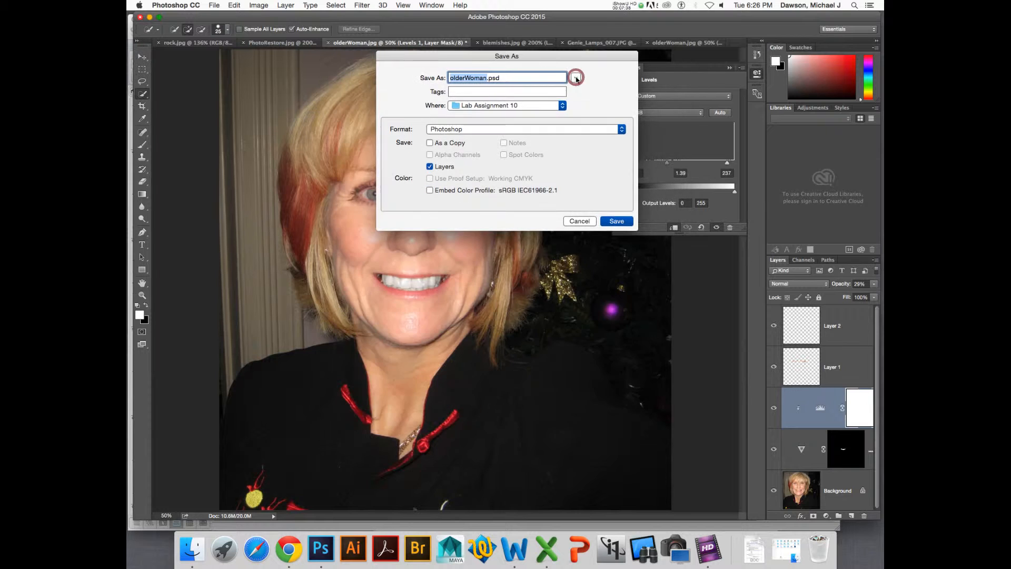
click(575, 78)
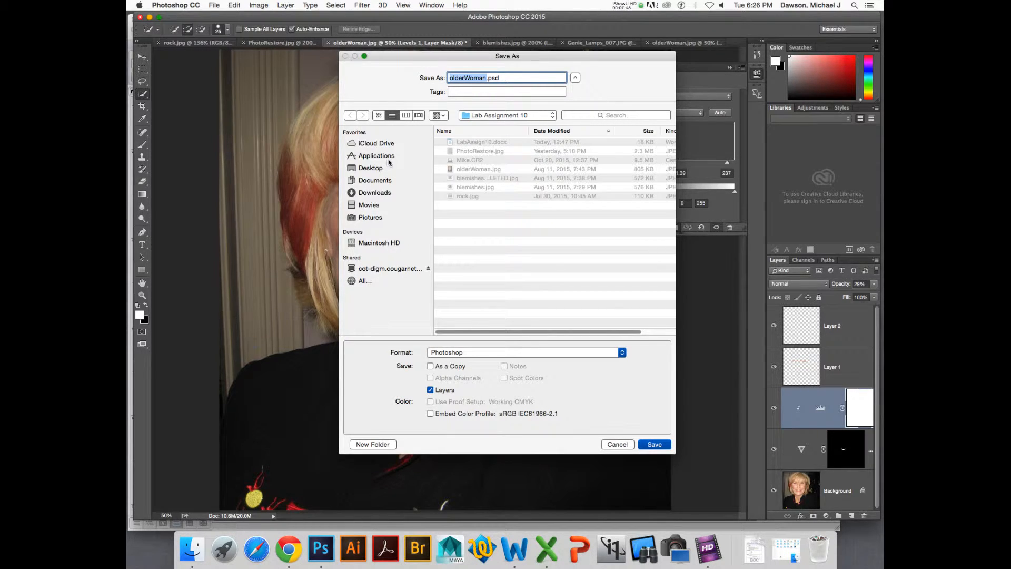
click(575, 78)
click(576, 77)
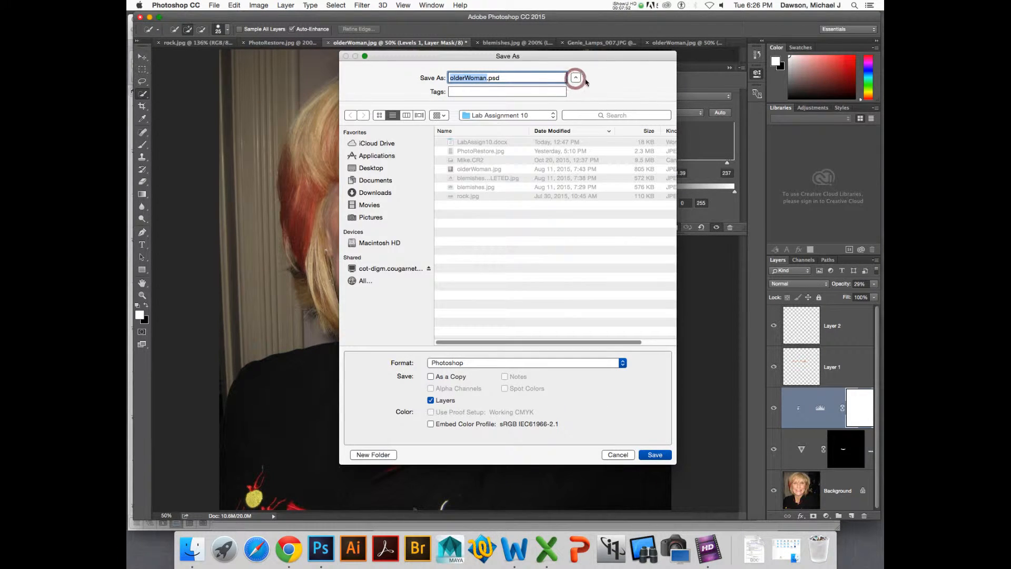
click(575, 78)
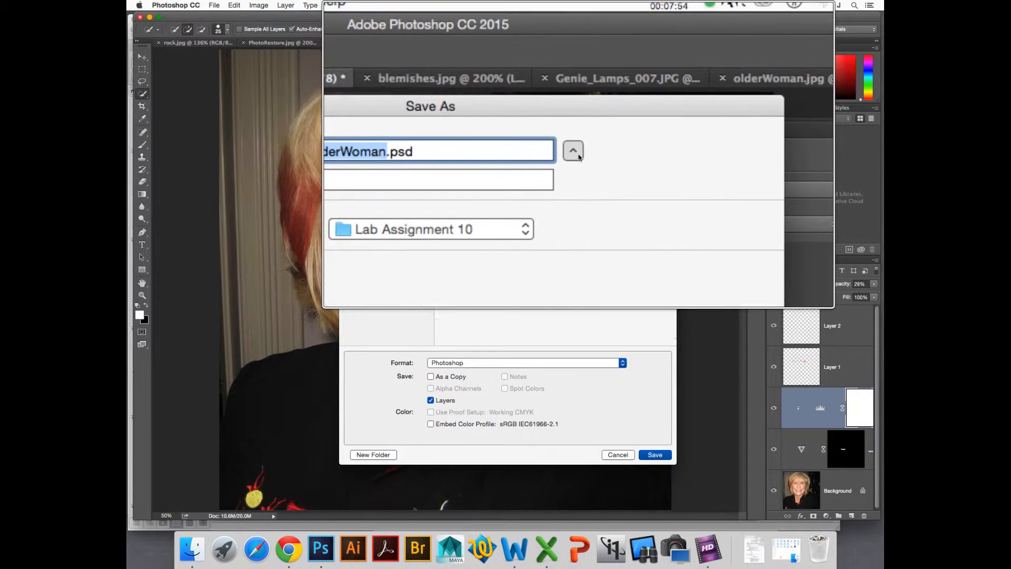
click(576, 78)
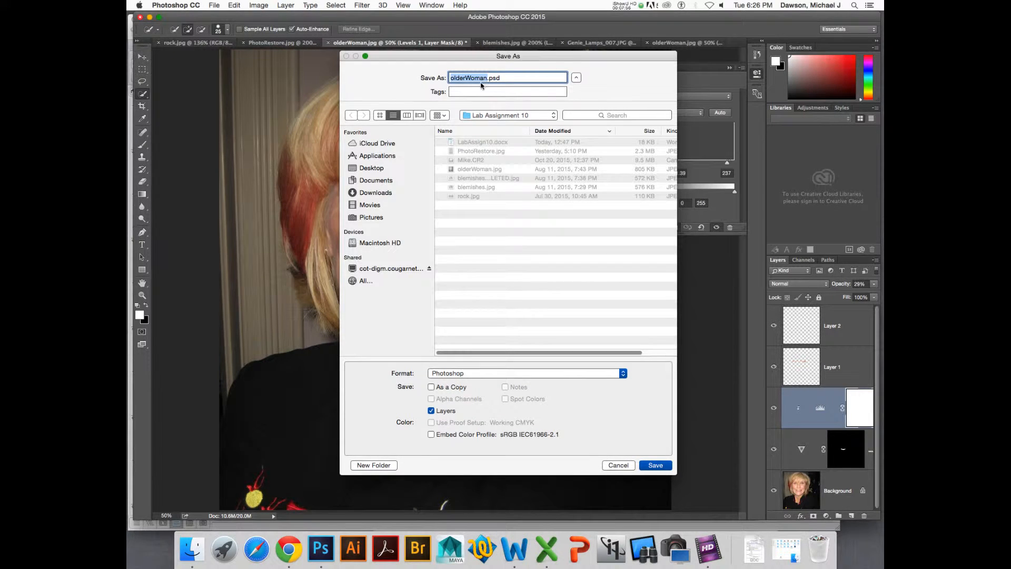
click(616, 466)
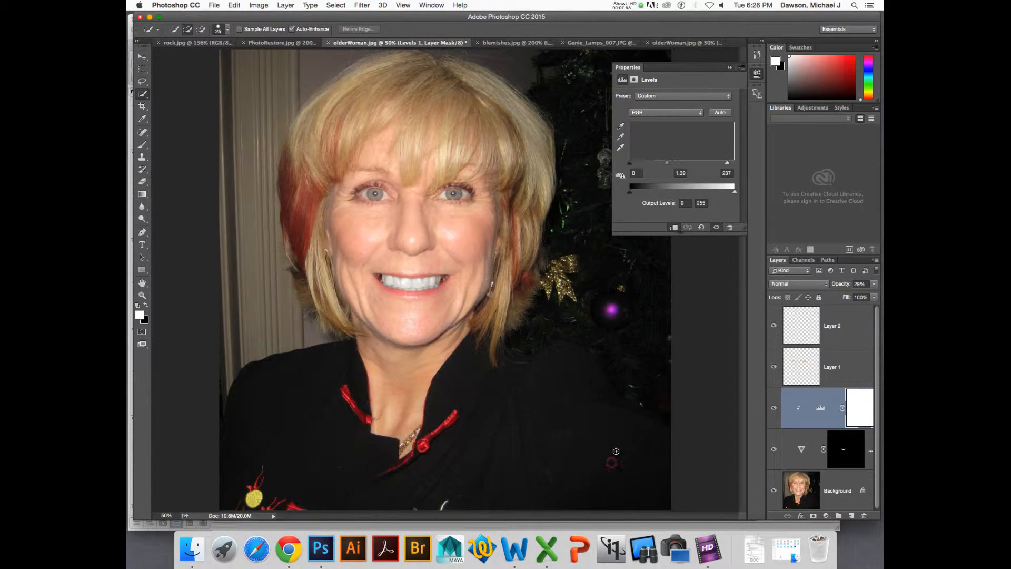
Close the edited olderWoman.jpg portrait and bring up the rock.jpg document
click(328, 43)
click(321, 42)
click(224, 43)
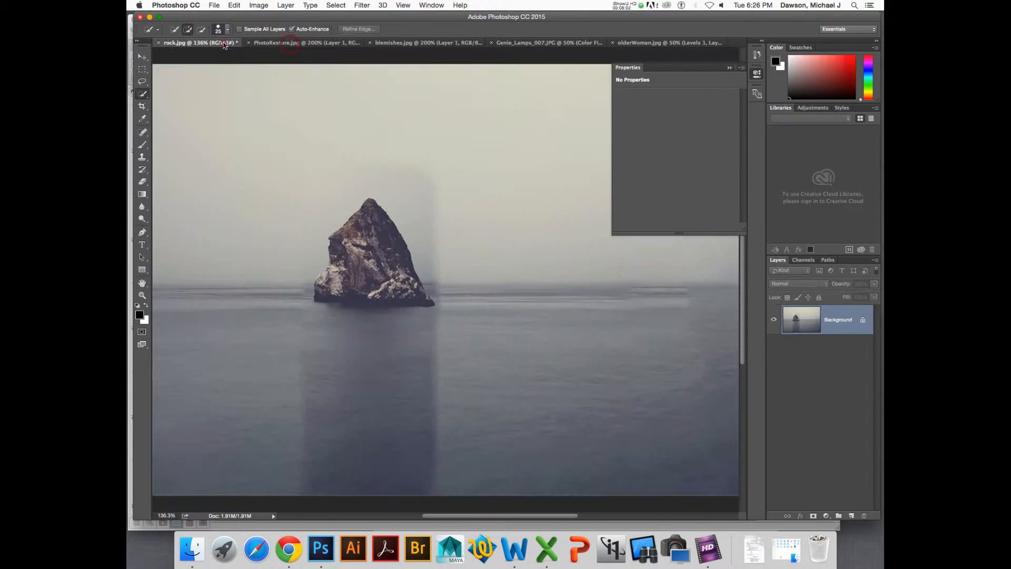
Minimise the Photoshop window and move the Word instructions down to bring the Lab Assignment 10 folder into view
click(150, 16)
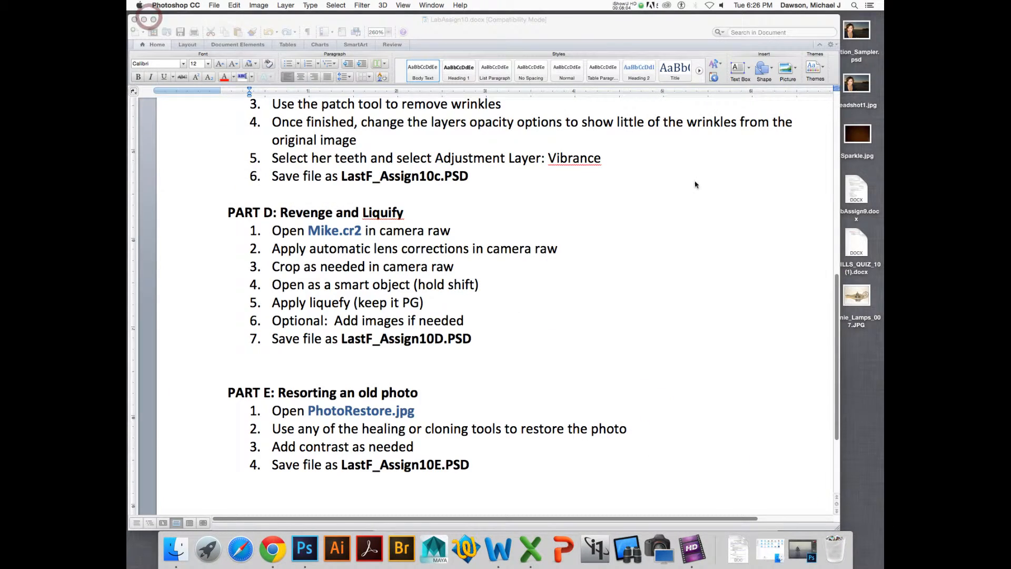
click(695, 184)
drag(630, 22, 611, 370)
click(623, 266)
Open Mike.CR2 from the Lab Assignment 10 folder in Photoshop's Camera Raw and show it full screen
click(570, 86)
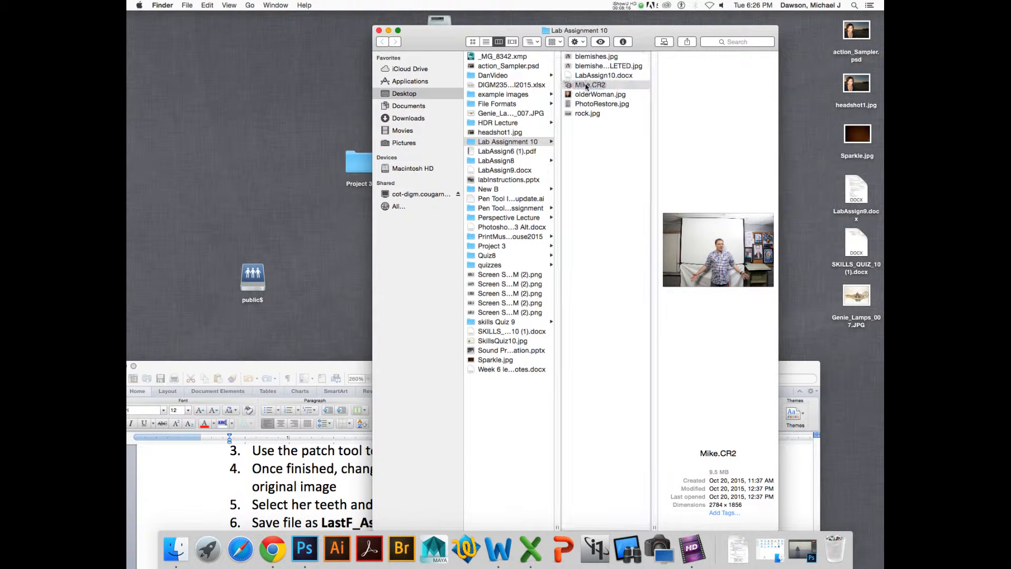
drag(571, 87, 312, 556)
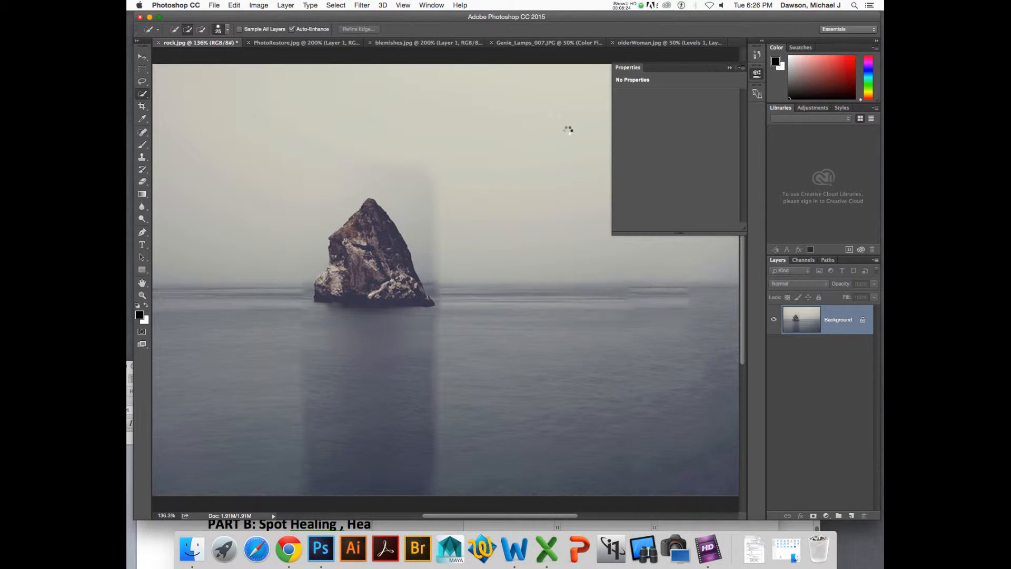
key(f)
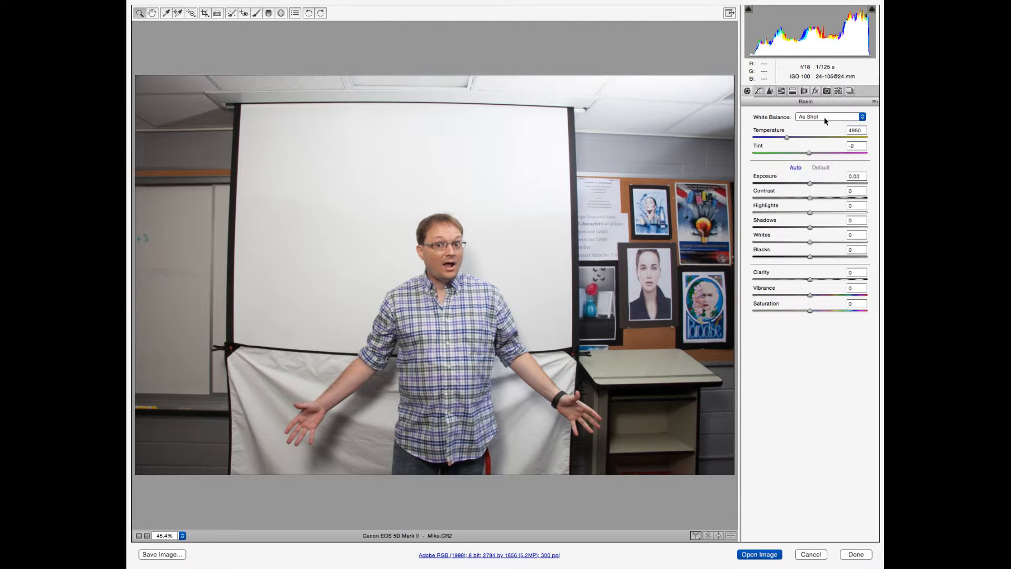
Apply the automatic tone adjustments to Mike.CR2 and try a Clarity of +40
click(793, 170)
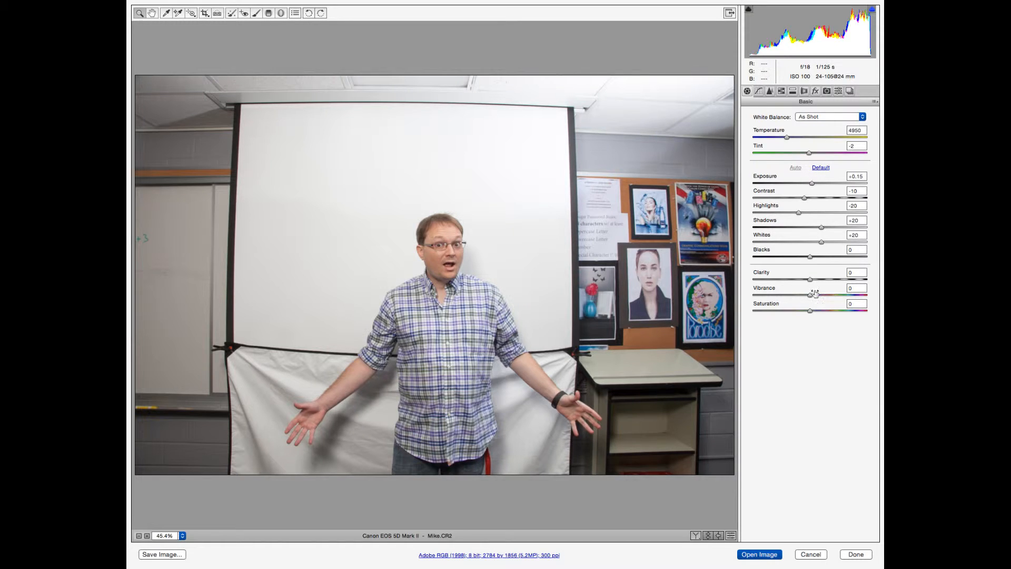
drag(810, 279, 826, 280)
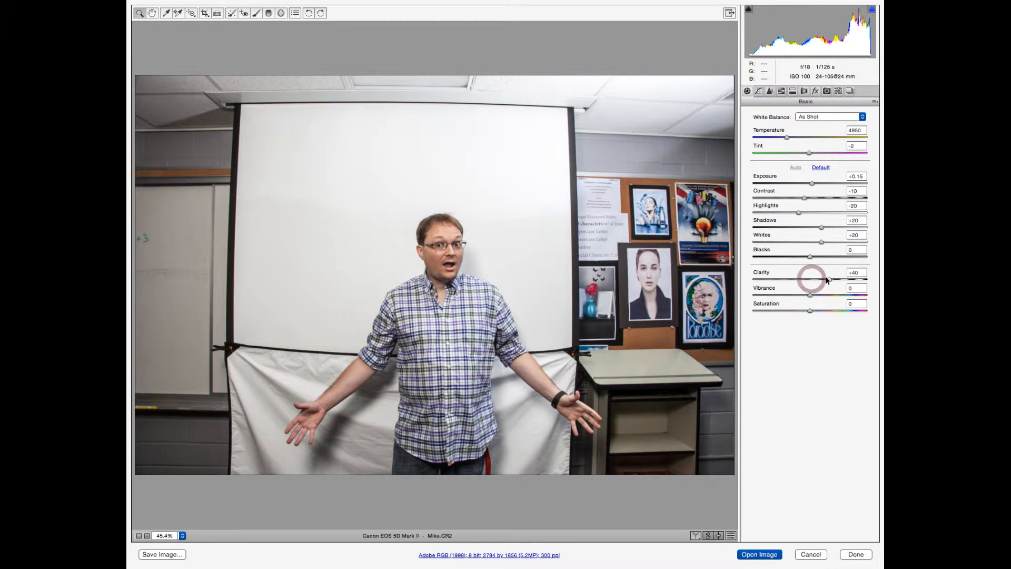
key(alt)
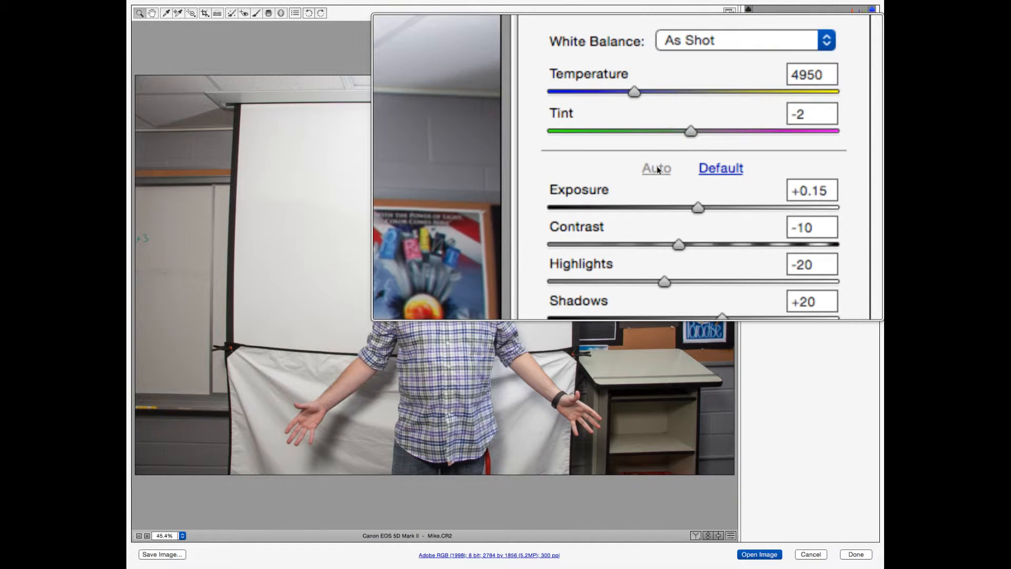
Compare the photo's default tone settings with the automatic ones, ending with the automatic adjustments applied
key(alt)
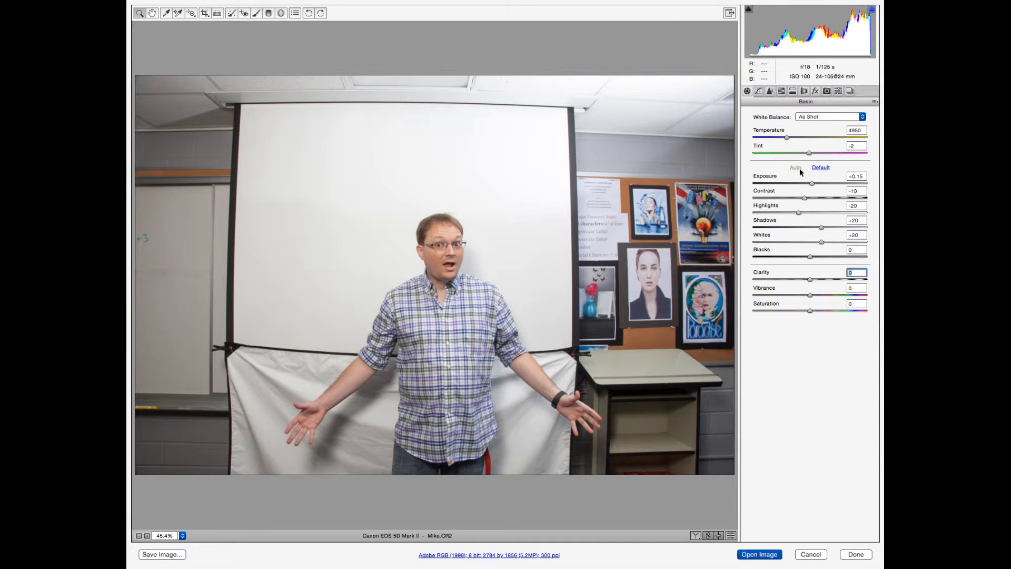
key(alt)
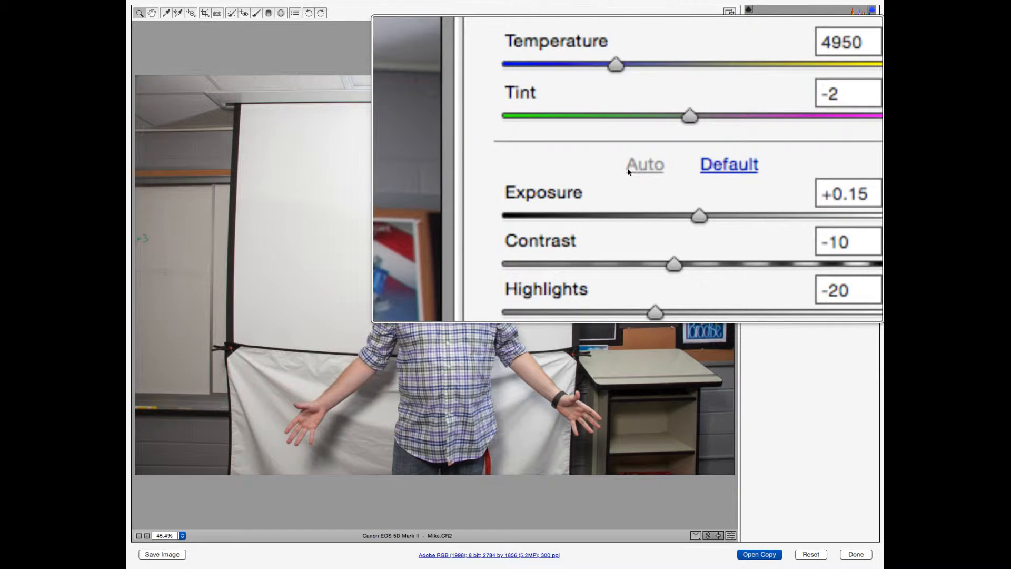
click(628, 169)
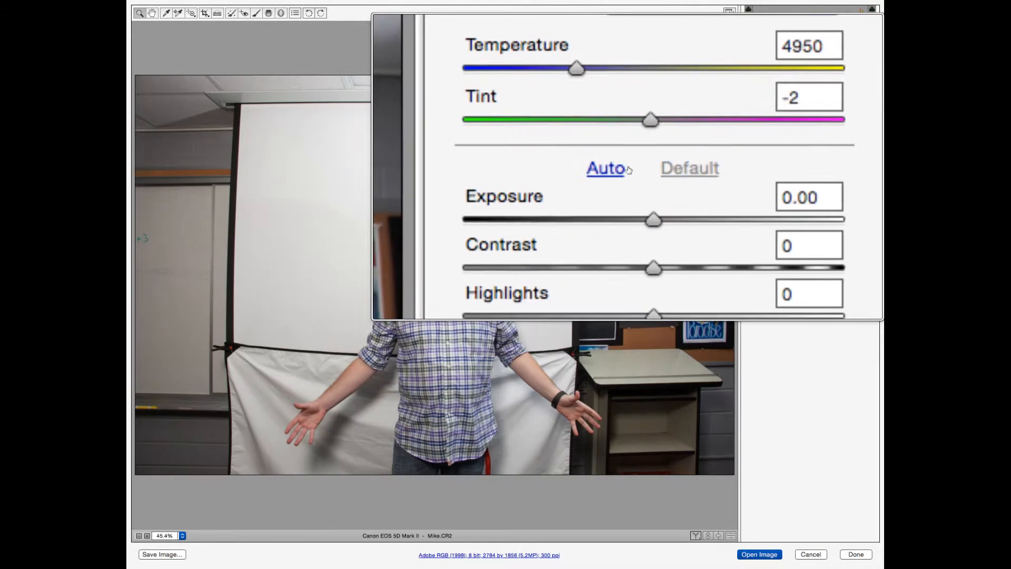
click(628, 169)
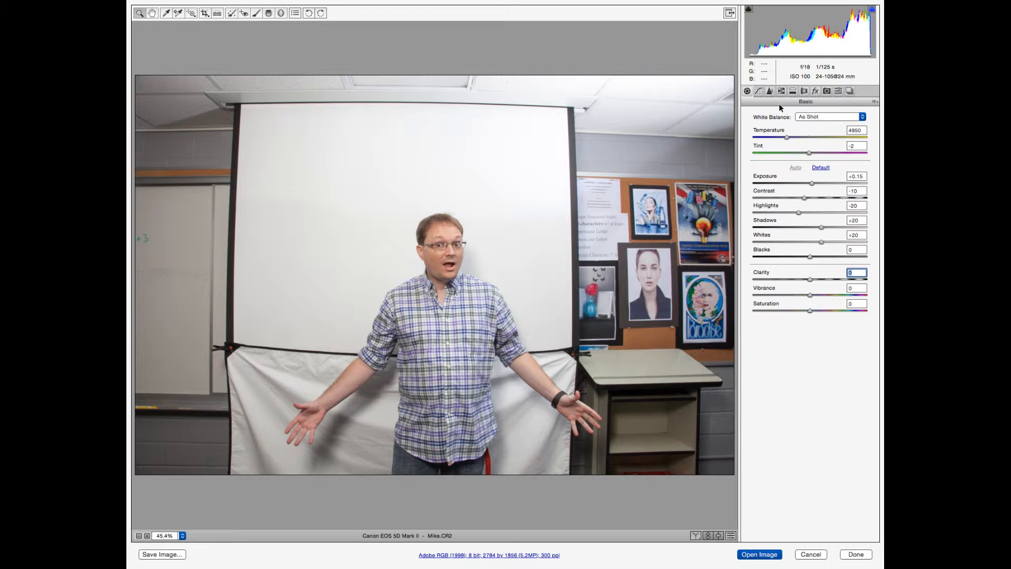
Go through the Tone Curve and HSL / Grayscale settings to reach the Lens Corrections profile settings
key(alt)
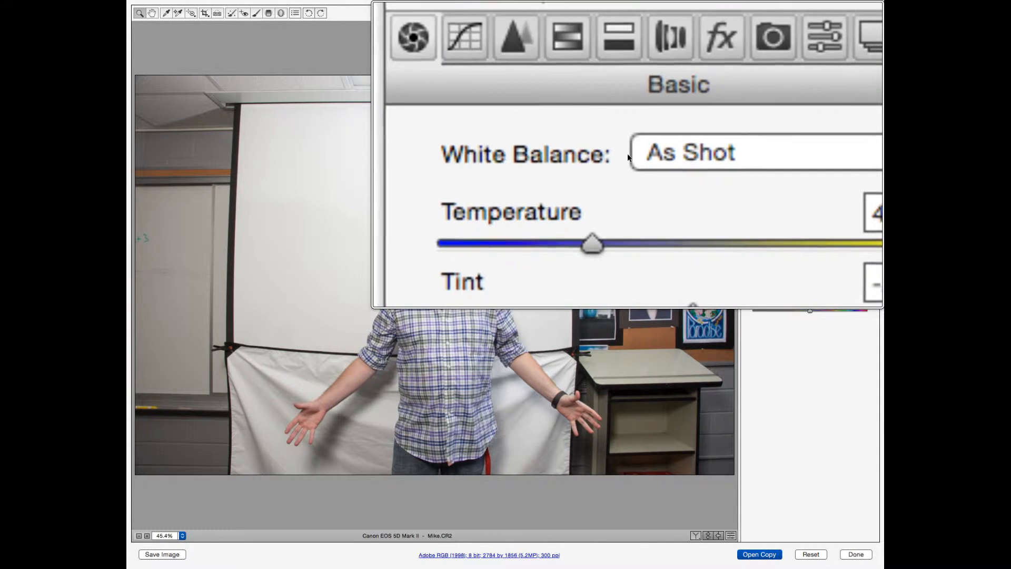
key(alt+super+minus)
click(628, 155)
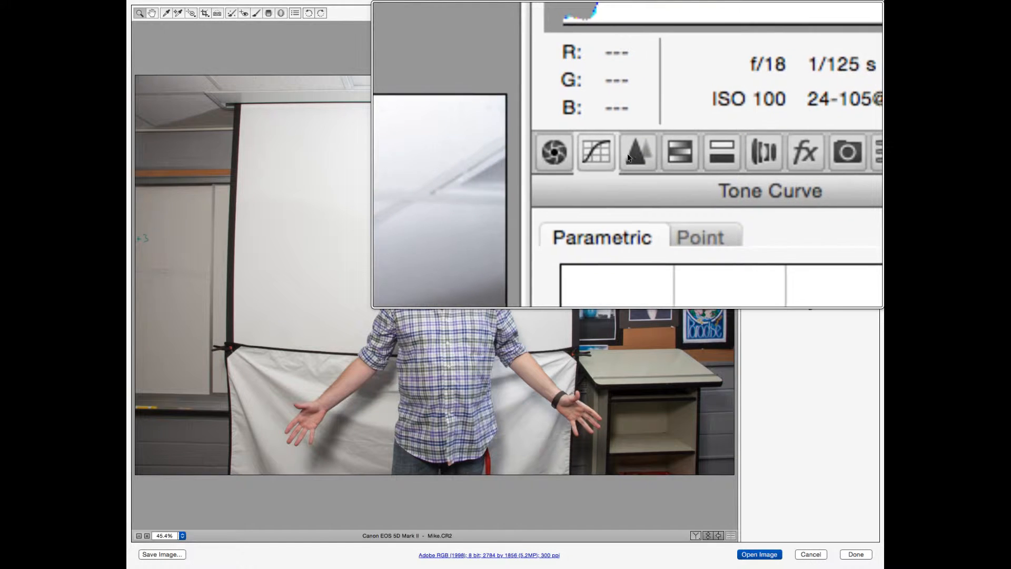
click(627, 155)
click(624, 153)
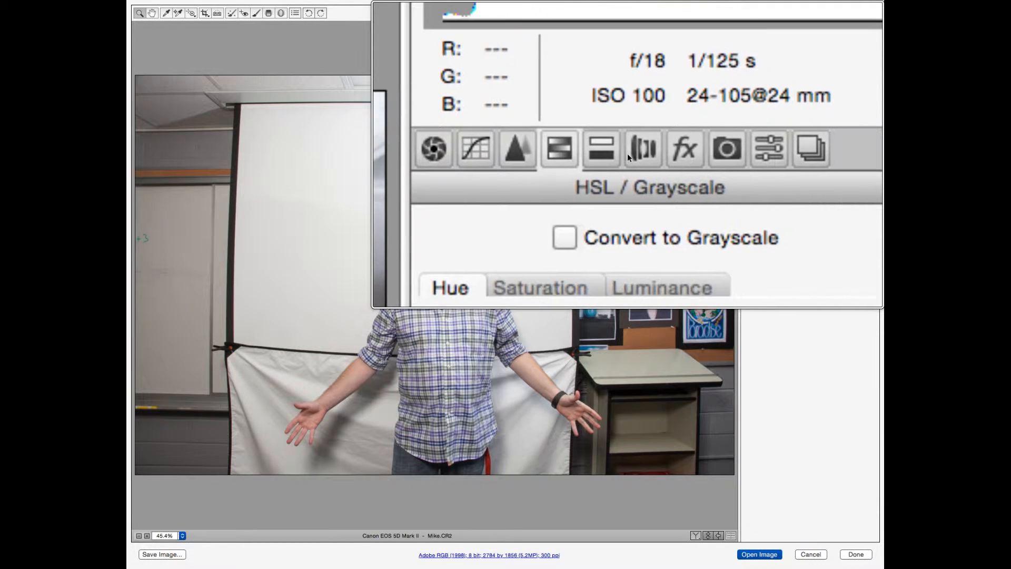
click(624, 153)
click(626, 153)
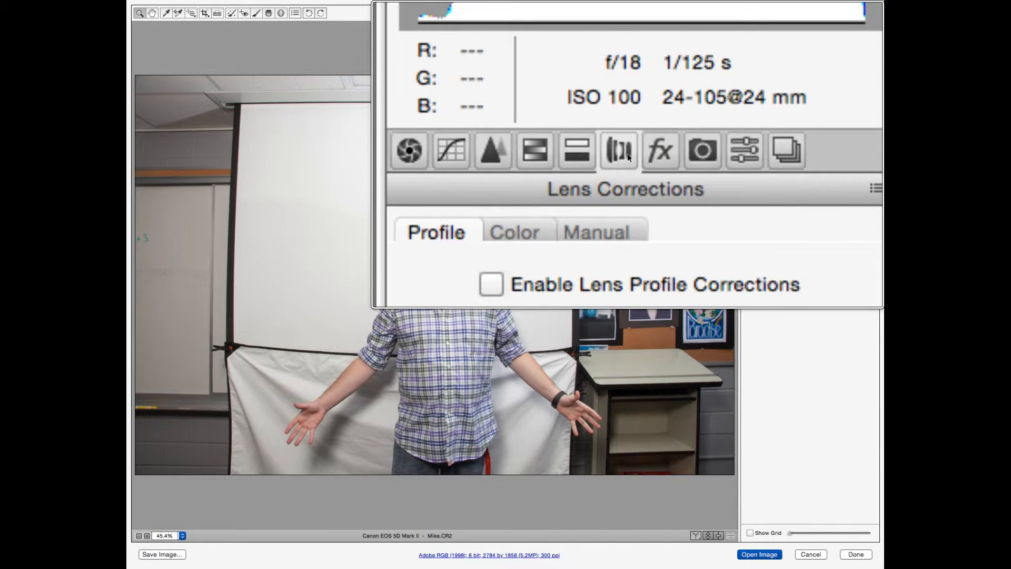
Inspect the bowed edge of the projector screen, enable Lens Profile Corrections, and compare the photo with and without them
key(alt)
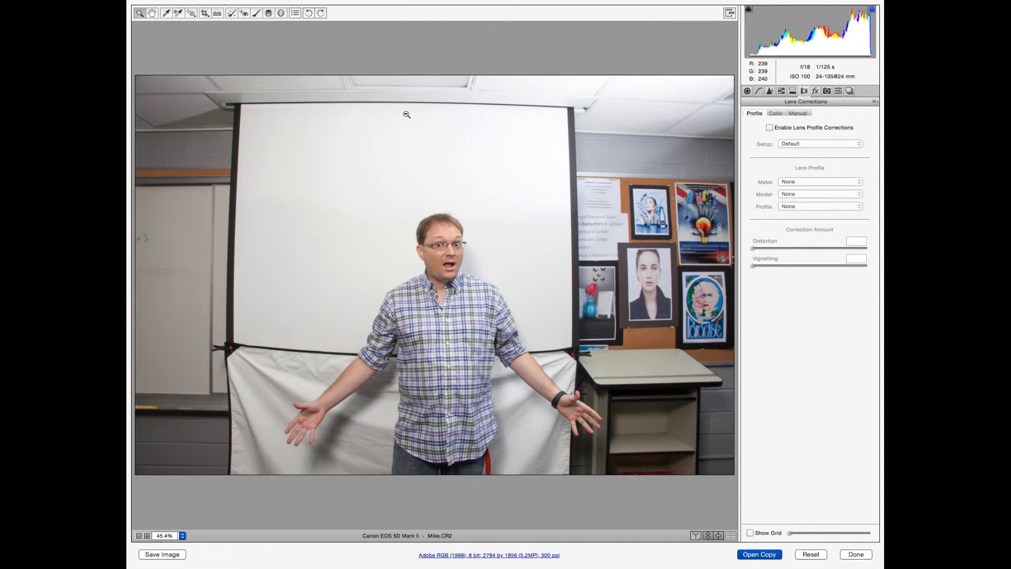
key(alt)
key(alt)
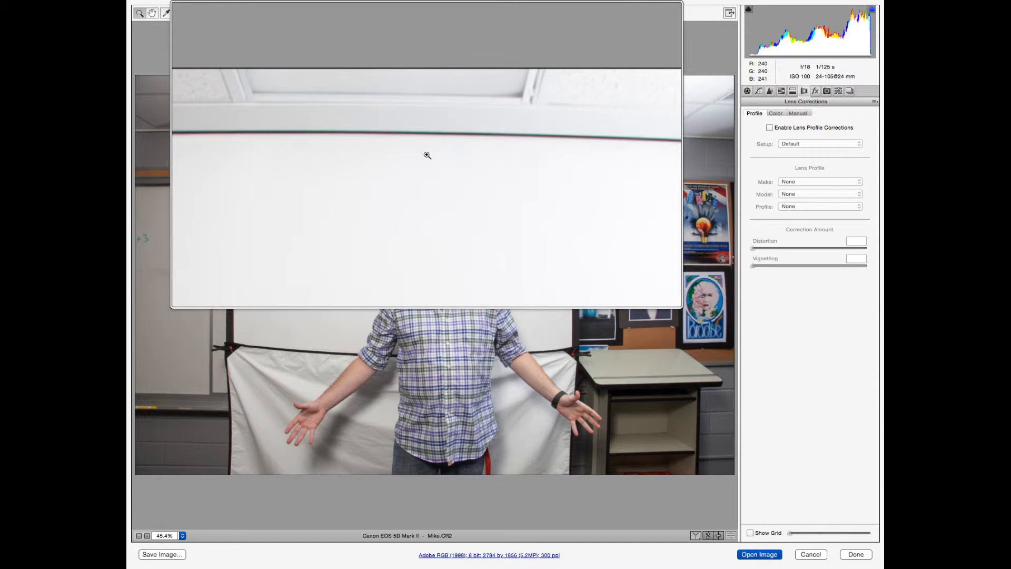
key(alt)
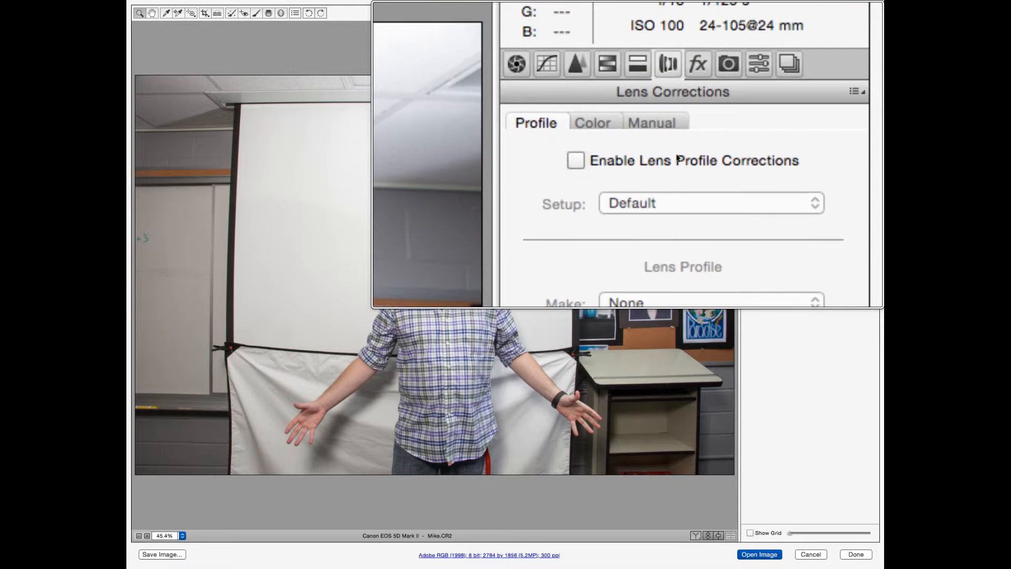
click(677, 156)
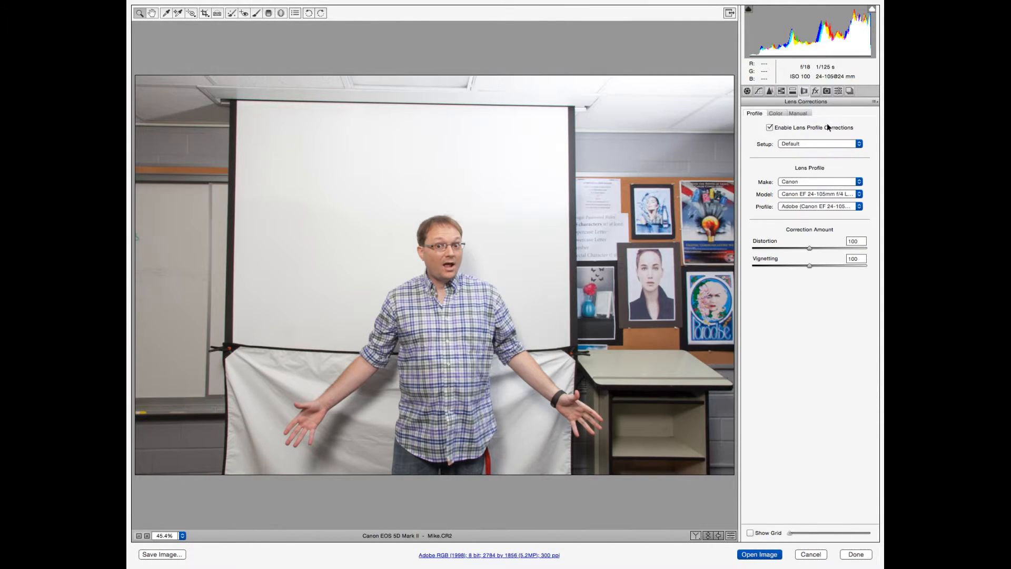
click(817, 128)
click(817, 129)
click(818, 129)
click(818, 129)
Return to the Basic adjustments and draw a Normal-ratio crop of about 1645 by 1691 pixels around the man
click(746, 92)
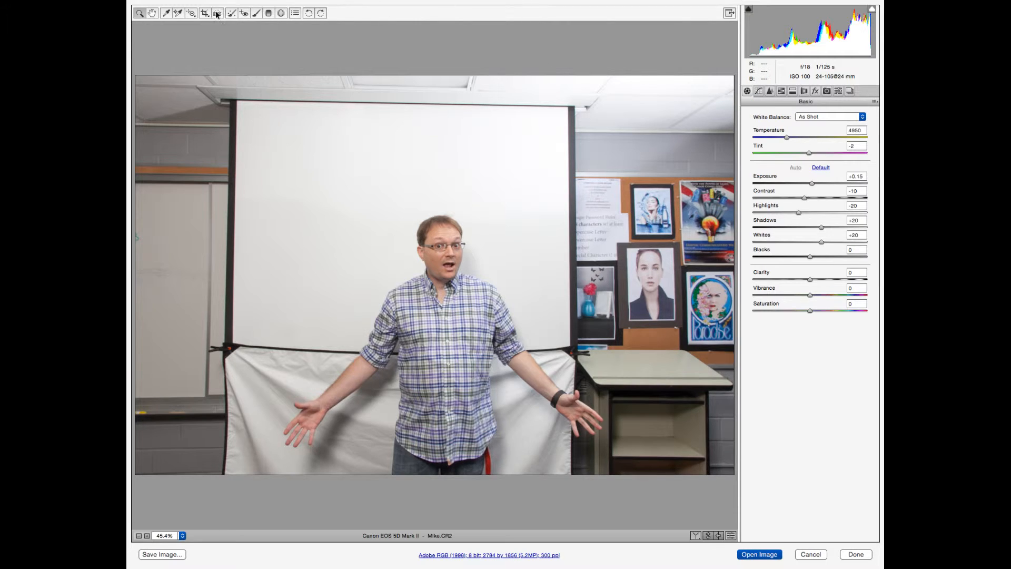
key(alt)
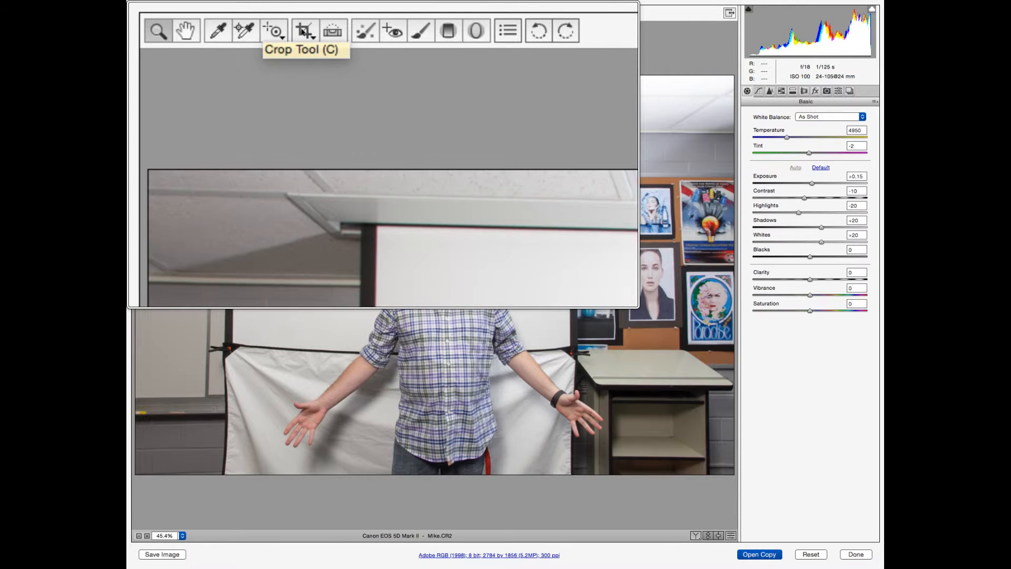
click(305, 31)
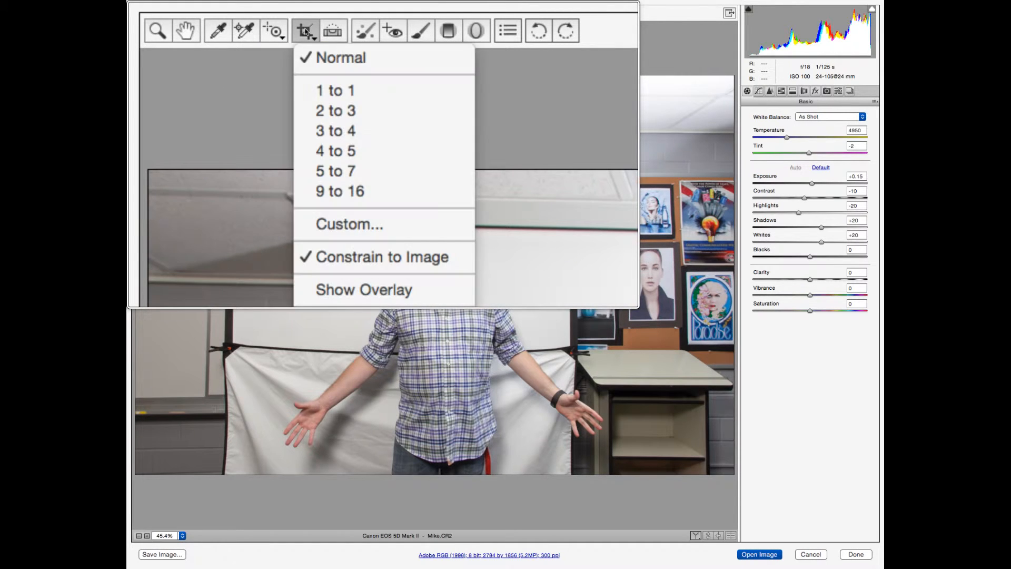
click(324, 63)
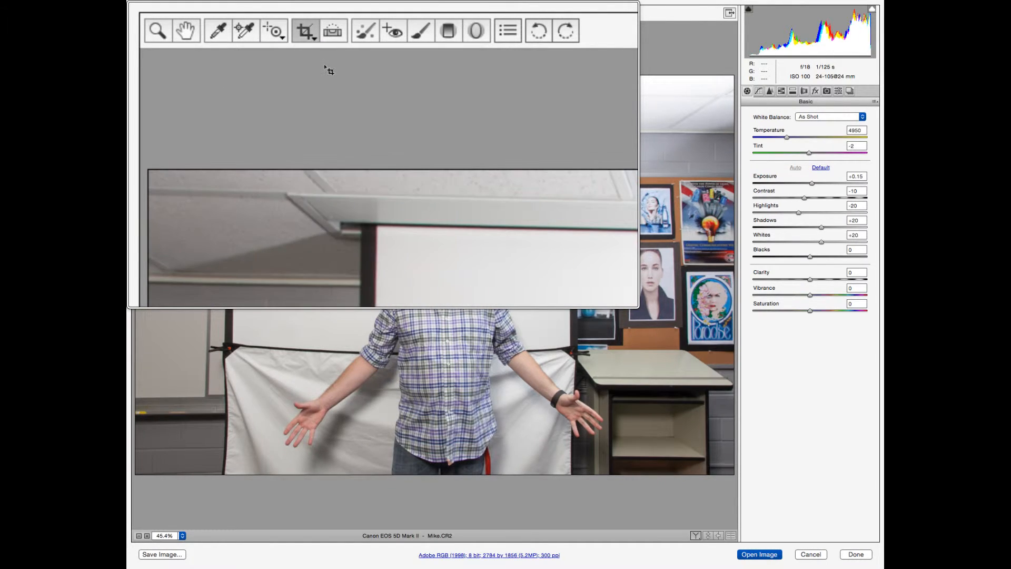
key(alt)
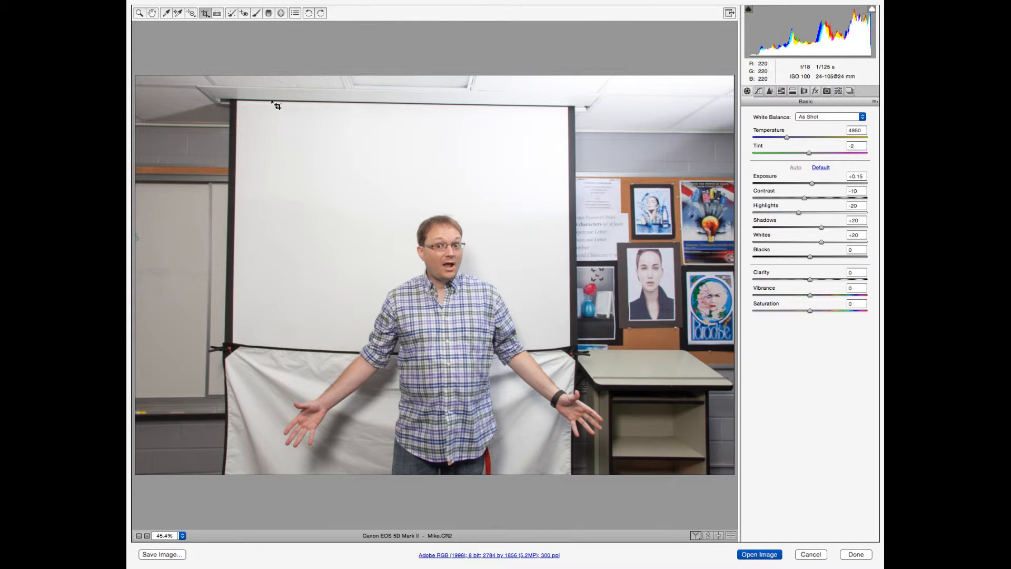
drag(267, 109, 624, 476)
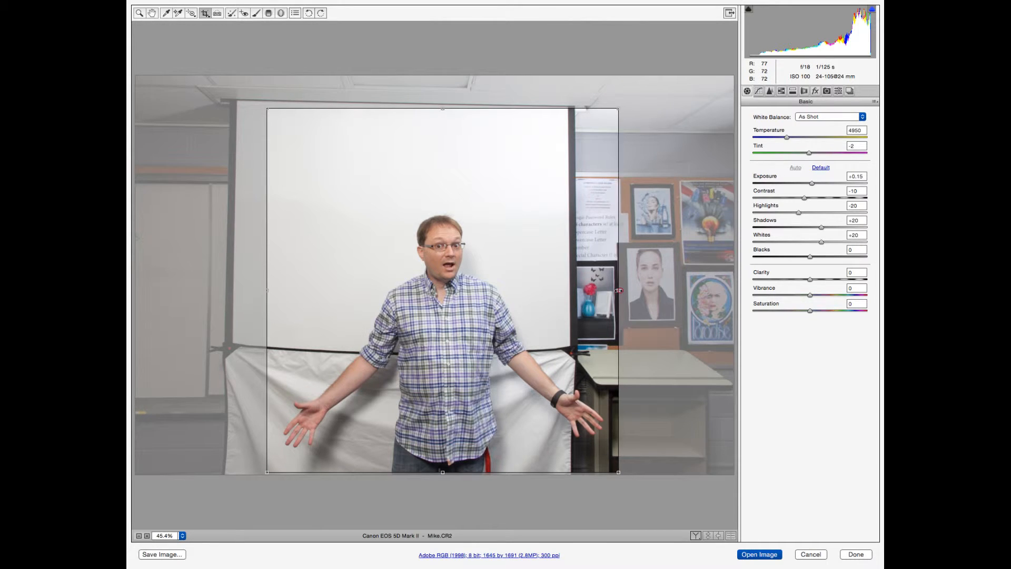
Tighten the crop around the man to about 1618 by 1382 pixels and preview the cropped photo
drag(622, 290, 615, 290)
drag(440, 109, 427, 170)
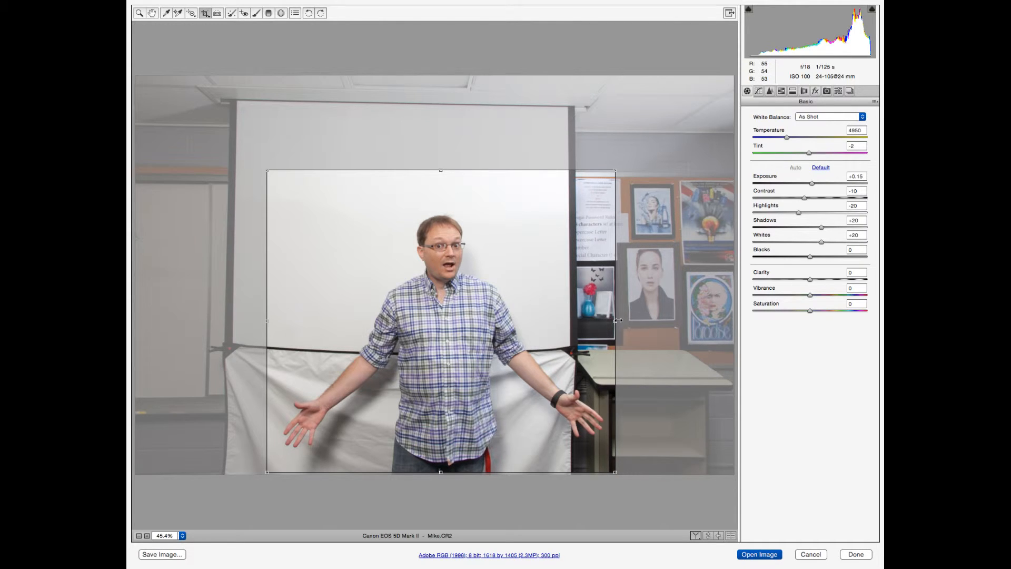
drag(575, 313, 566, 312)
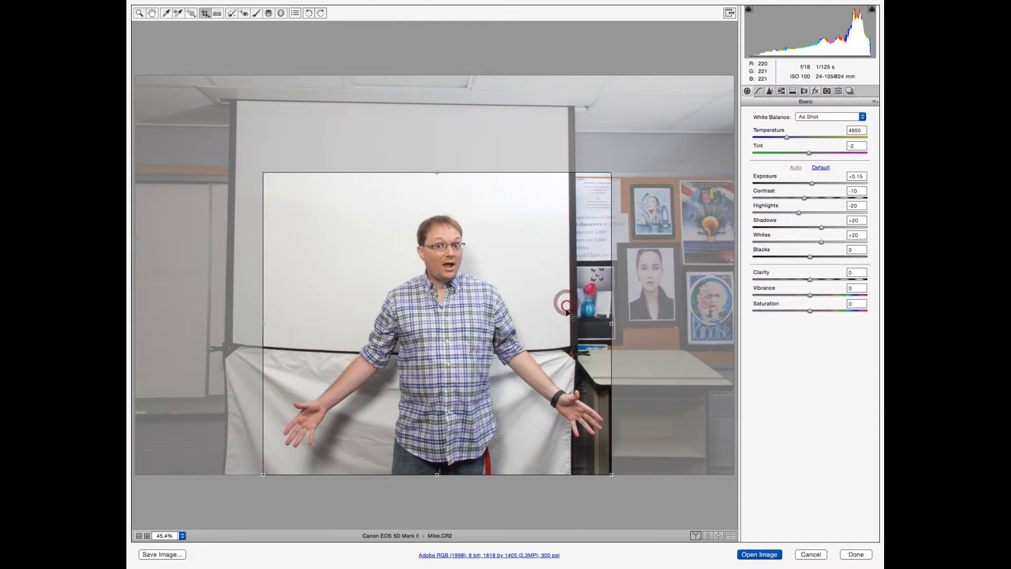
drag(437, 174, 436, 178)
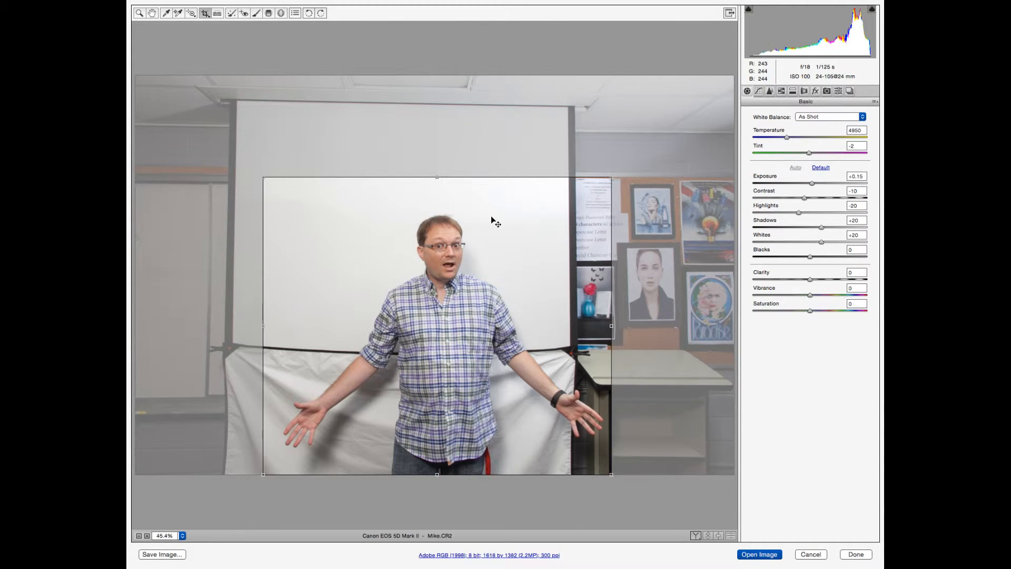
key(z)
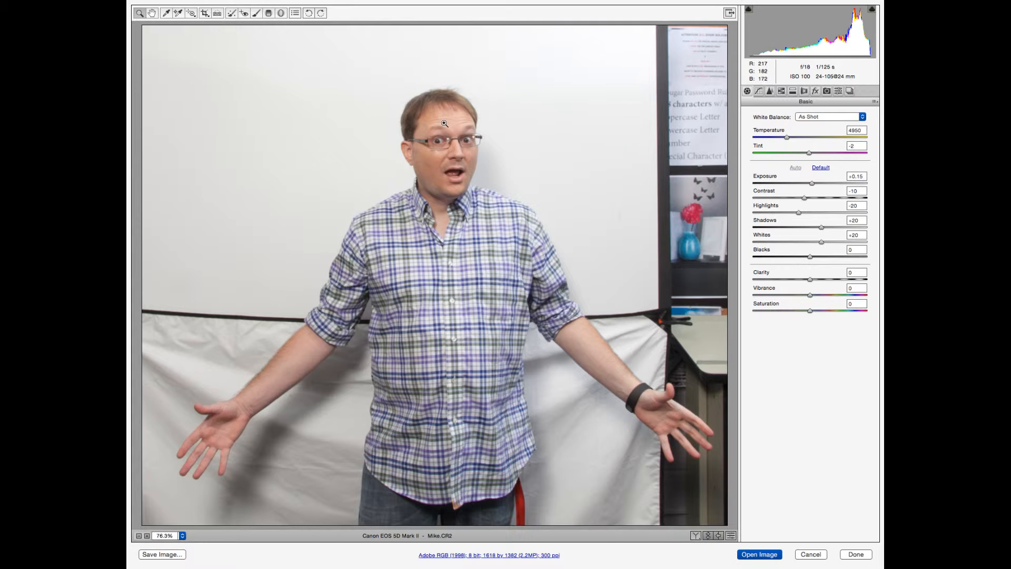
key(c)
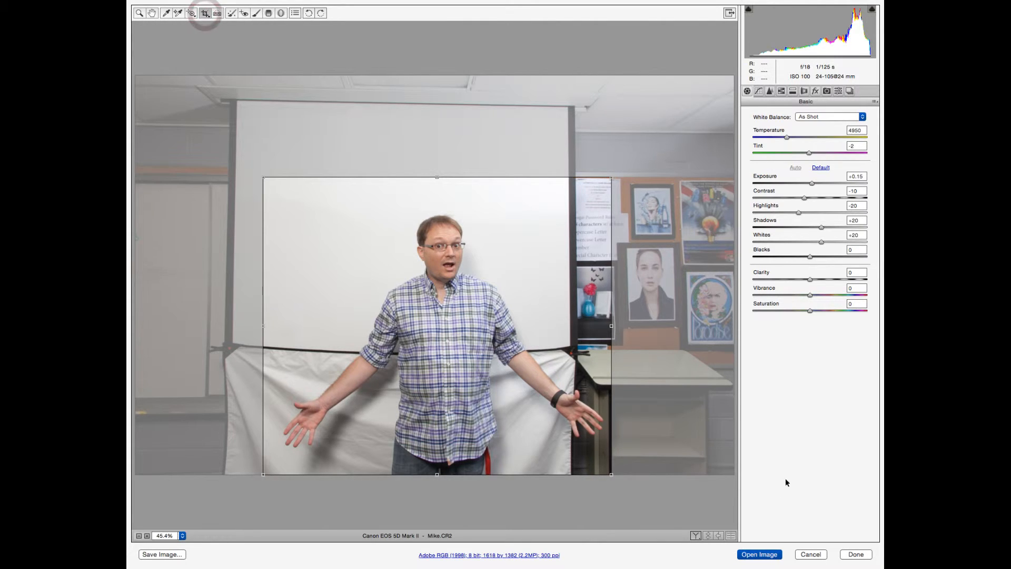
Open the cropped Mike.CR2 in Photoshop as a smart object
key(shift)
key(alt+super+8)
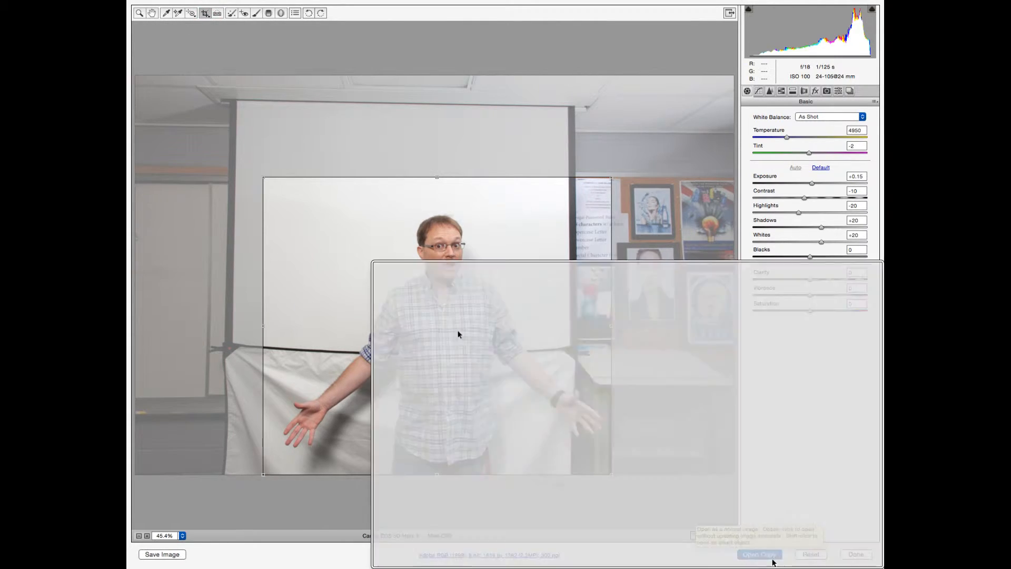
key(shift)
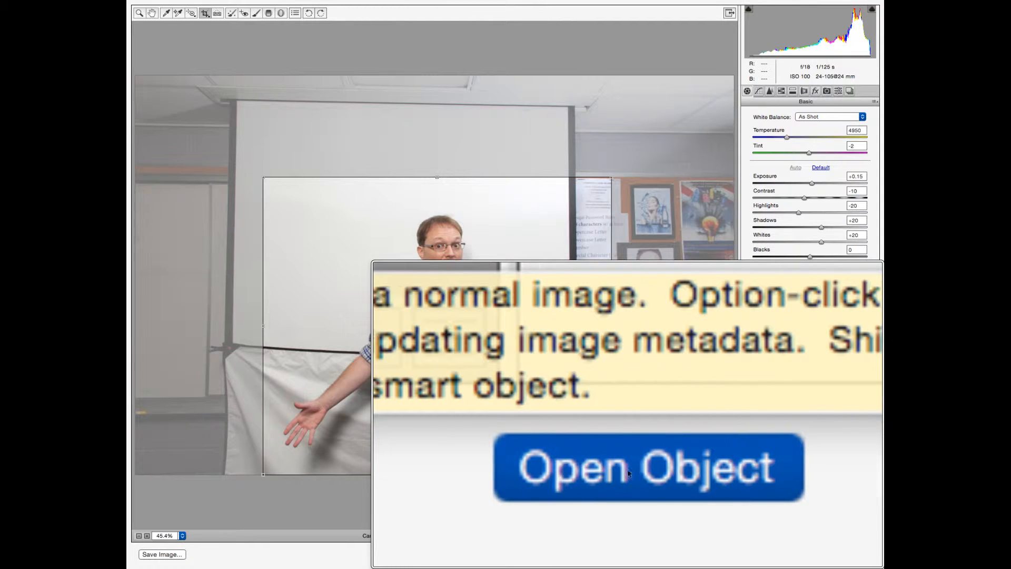
key(alt+super+8)
key(shift)
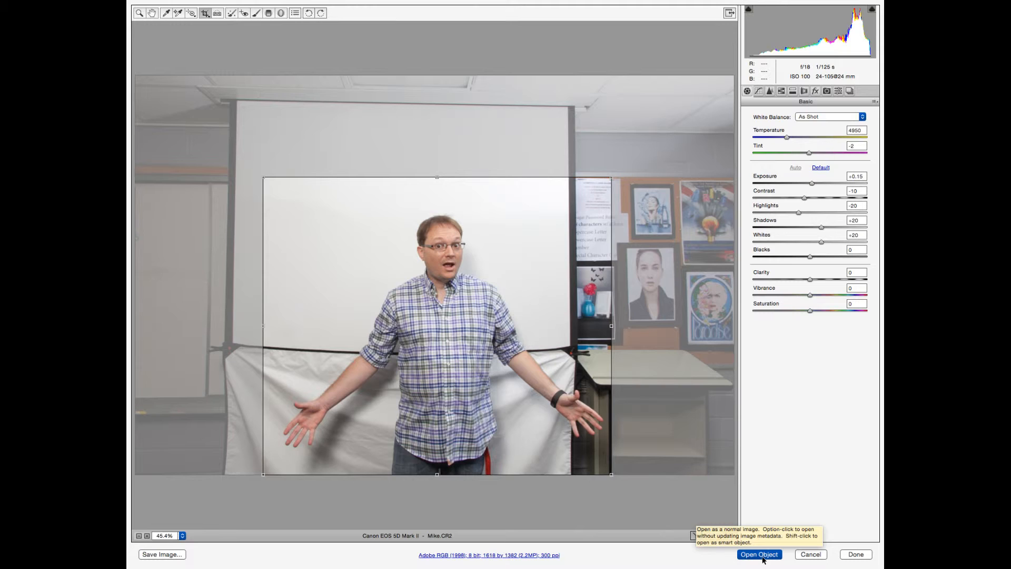
key(alt+super+8)
key(shift)
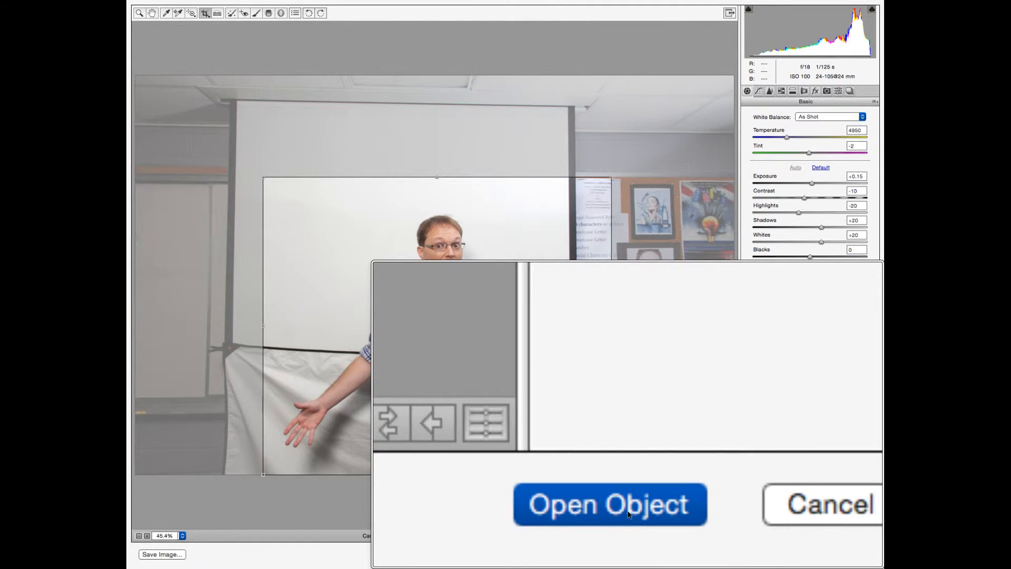
click(628, 520)
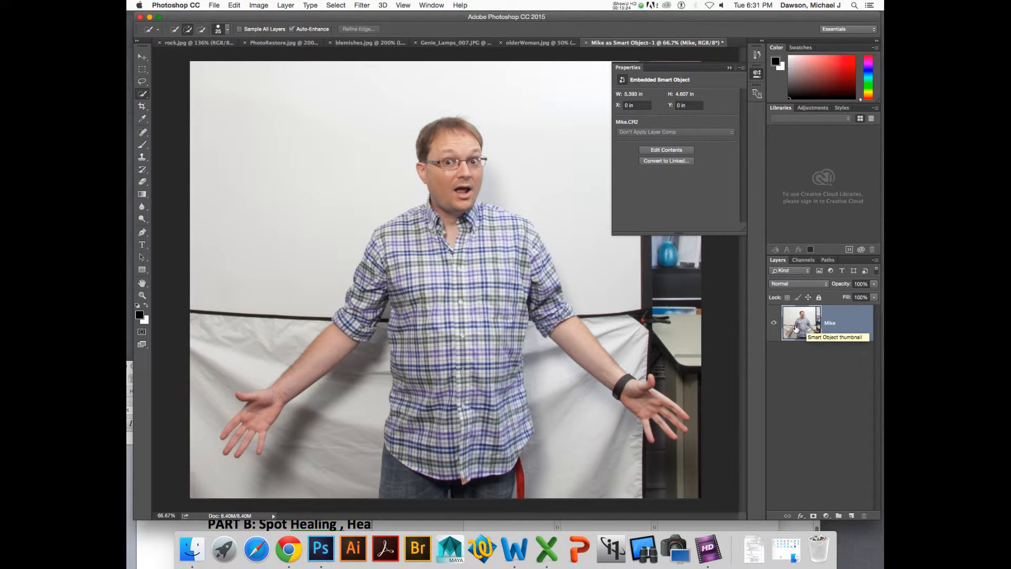
Reopen the Mike smart object in Camera Raw to check its editable settings, and leave without changing anything
double_click(794, 327)
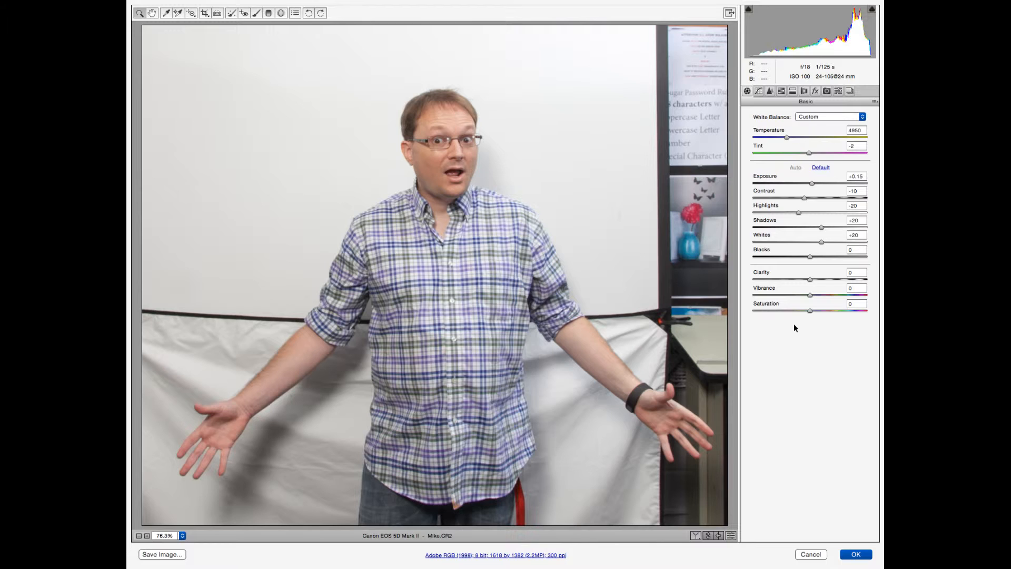
click(815, 554)
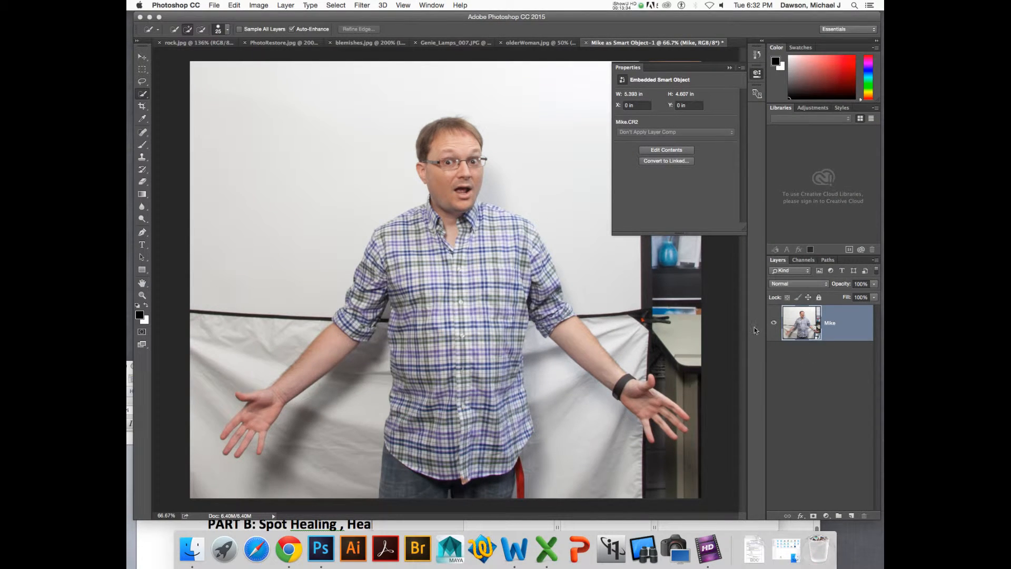
click(810, 322)
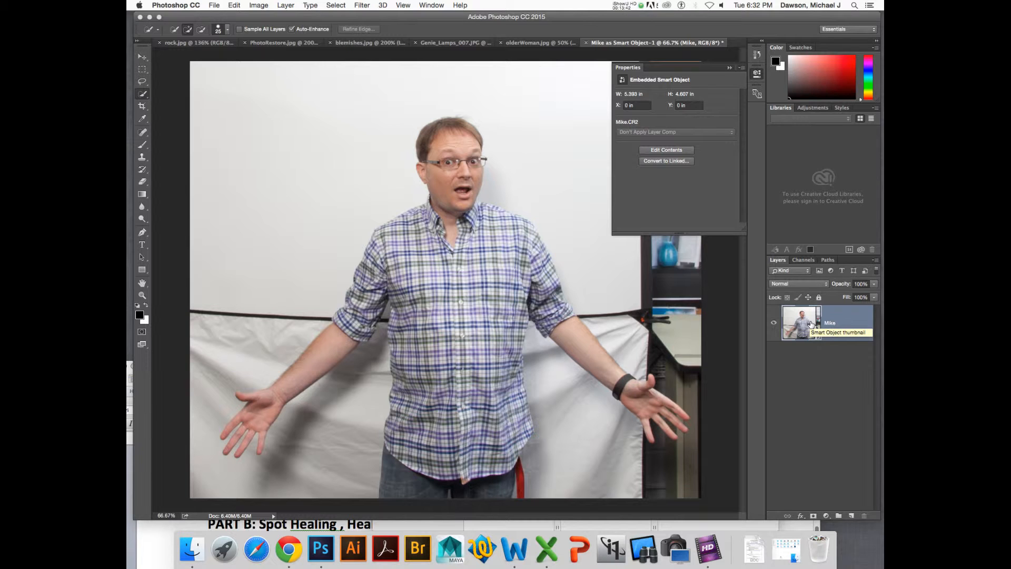
Apply a heavy Add Noise filter to the Mike smart object
click(422, 6)
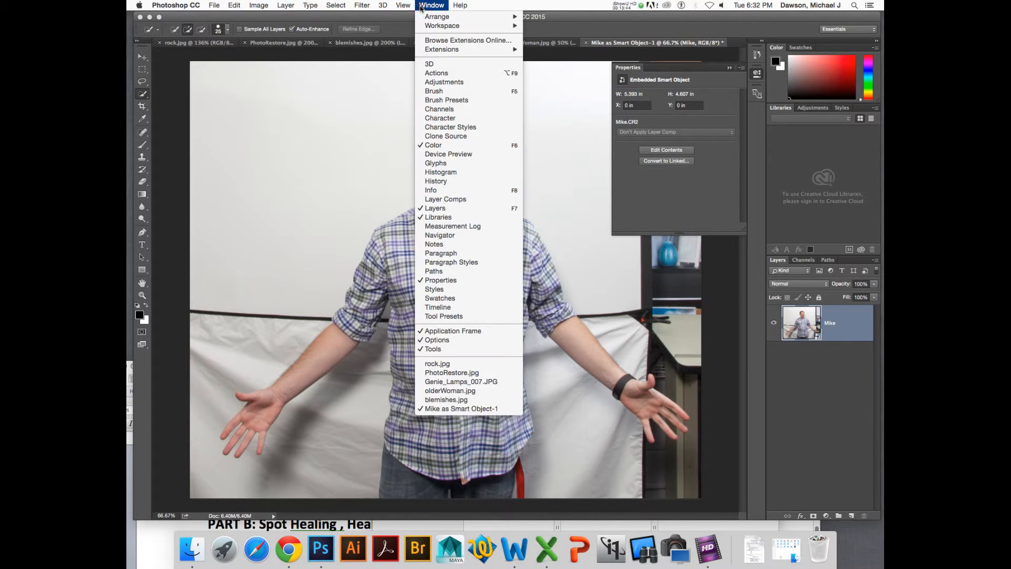
mouse_move(363, 7)
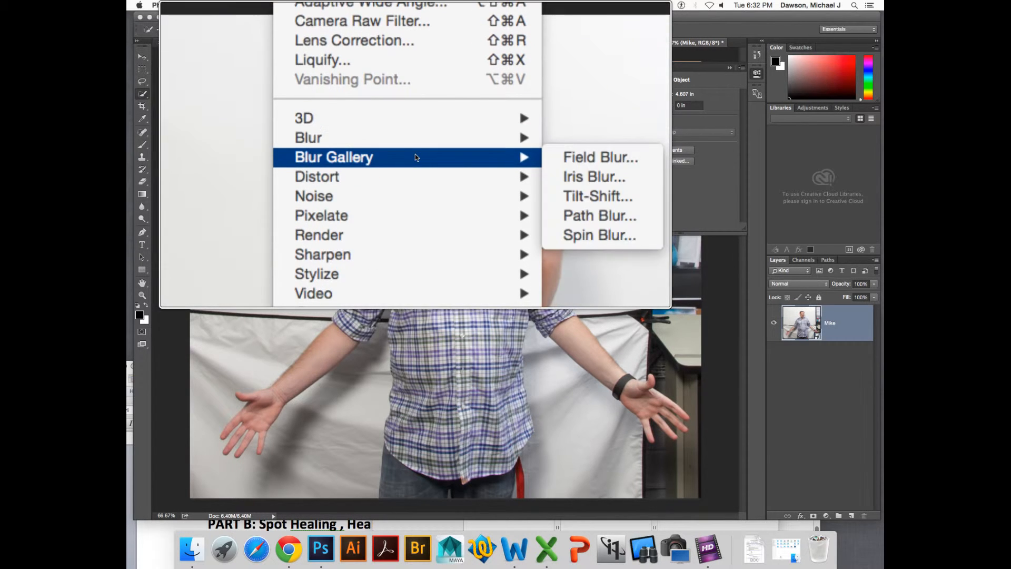
mouse_move(411, 150)
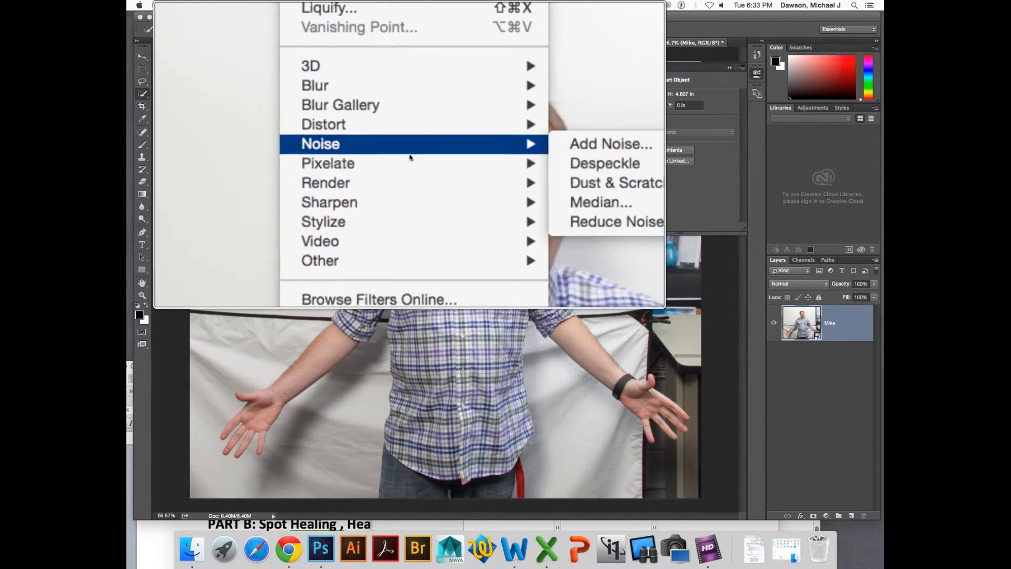
click(548, 158)
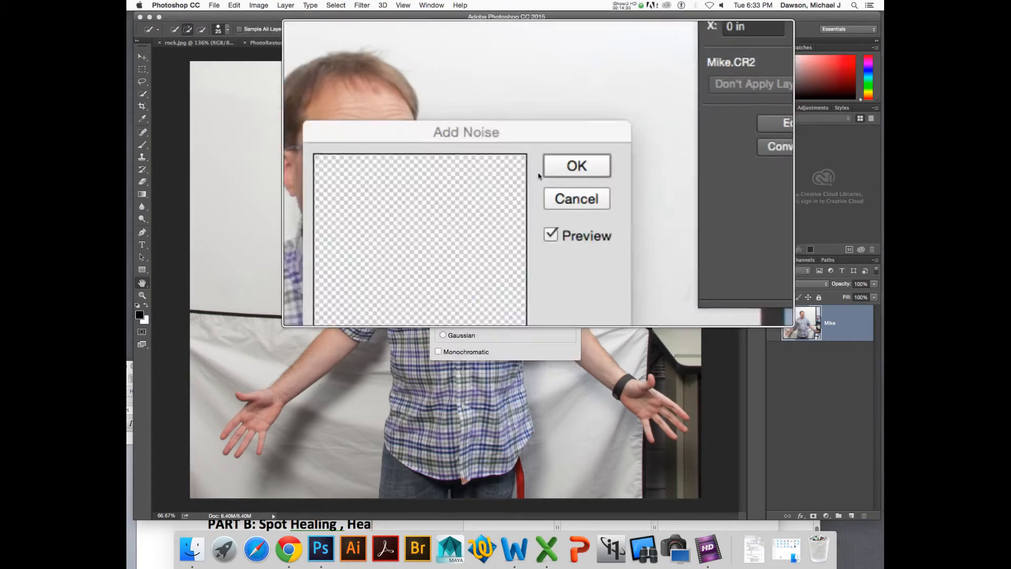
click(470, 301)
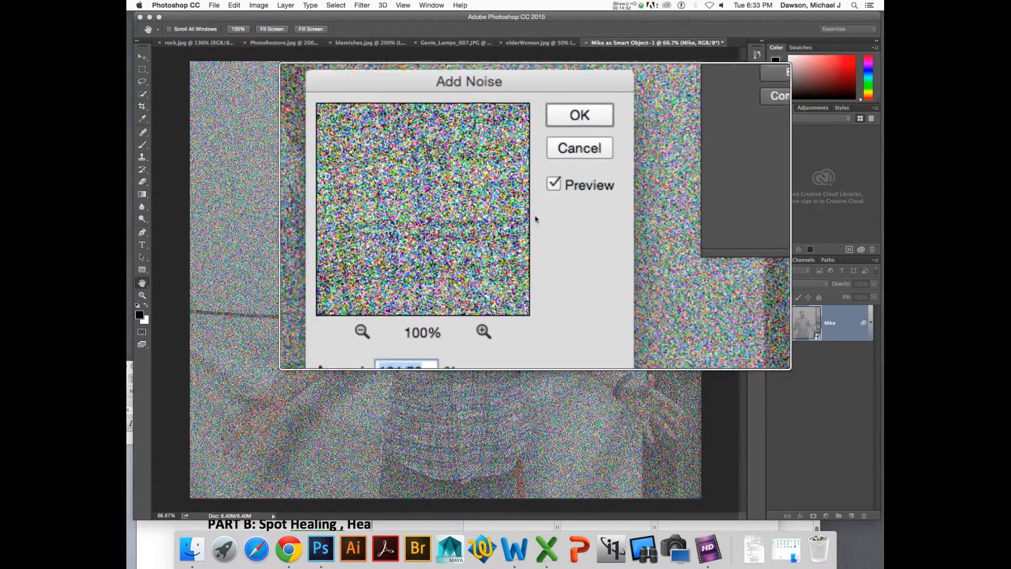
click(547, 171)
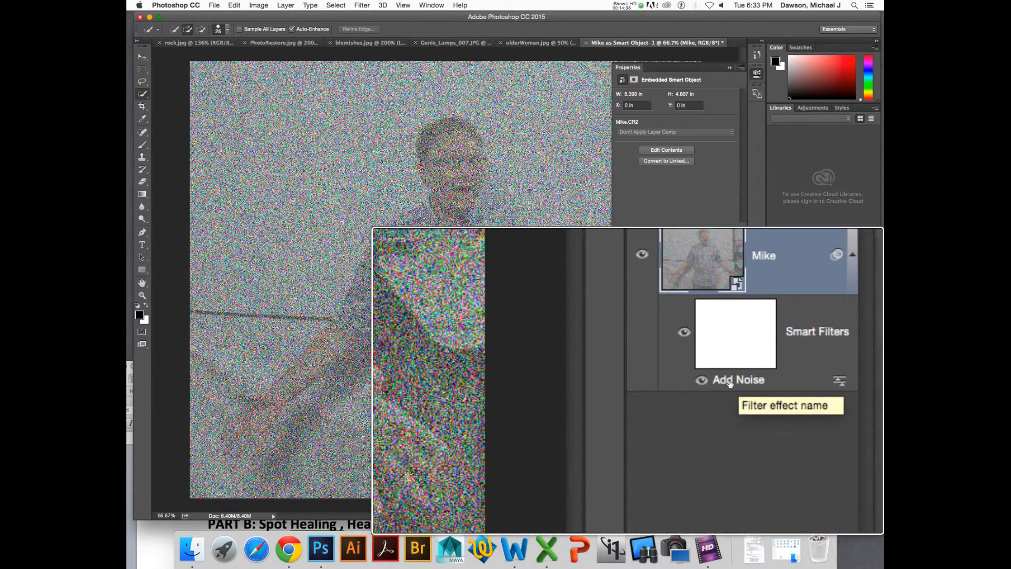
Reopen the Add Noise smart filter's settings to check they are editable, and delete the filter from the Mike layer
double_click(817, 381)
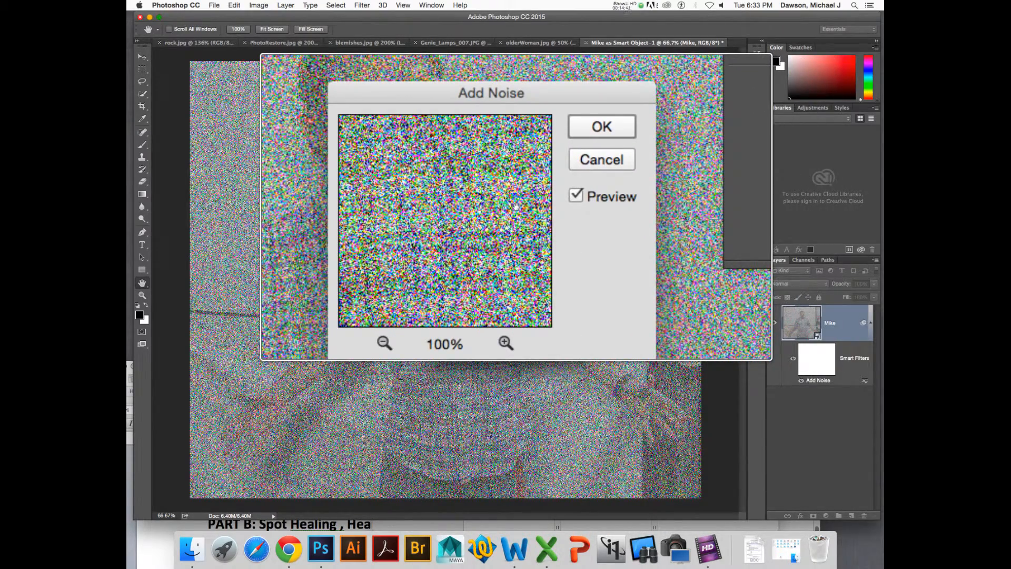
click(558, 189)
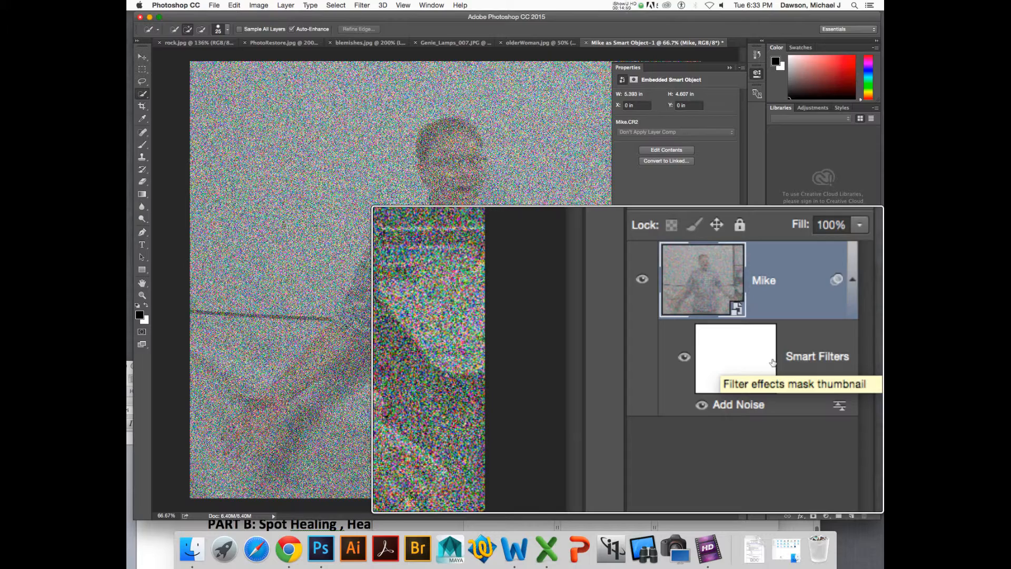
click(772, 362)
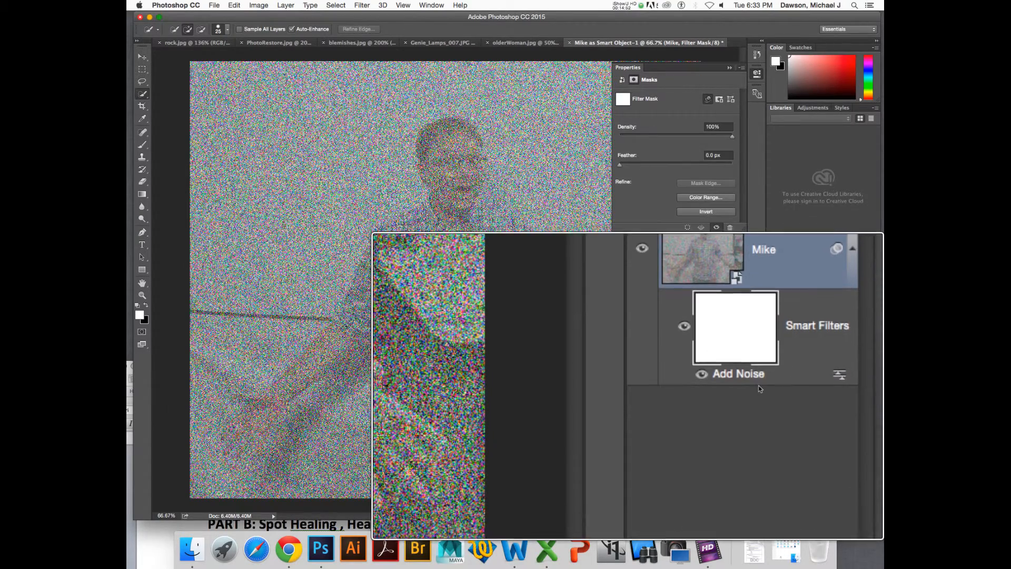
drag(738, 383, 840, 445)
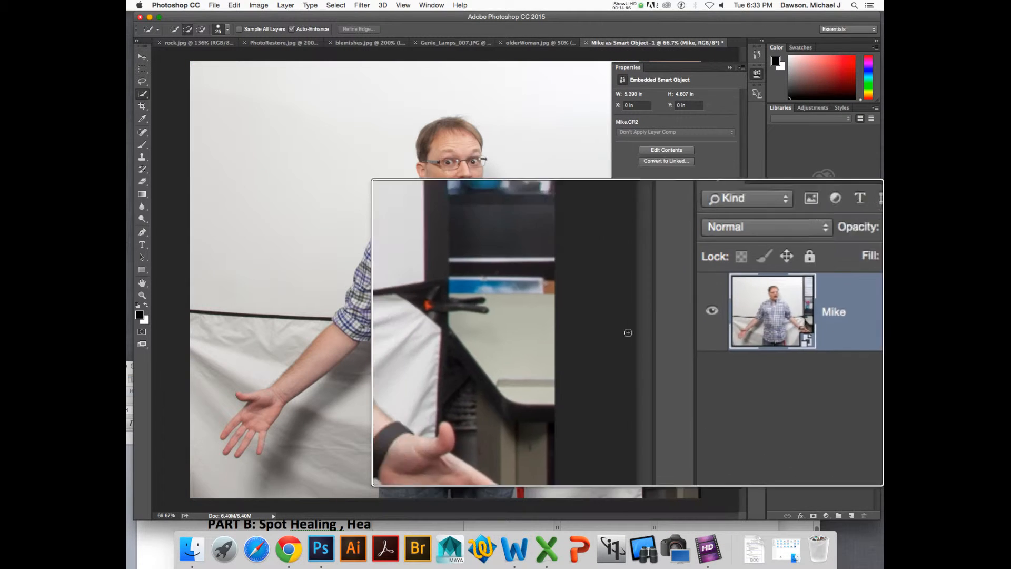
Open the Liquify filter for the Mike smart object and set the Forward Warp brush size to 150
click(362, 5)
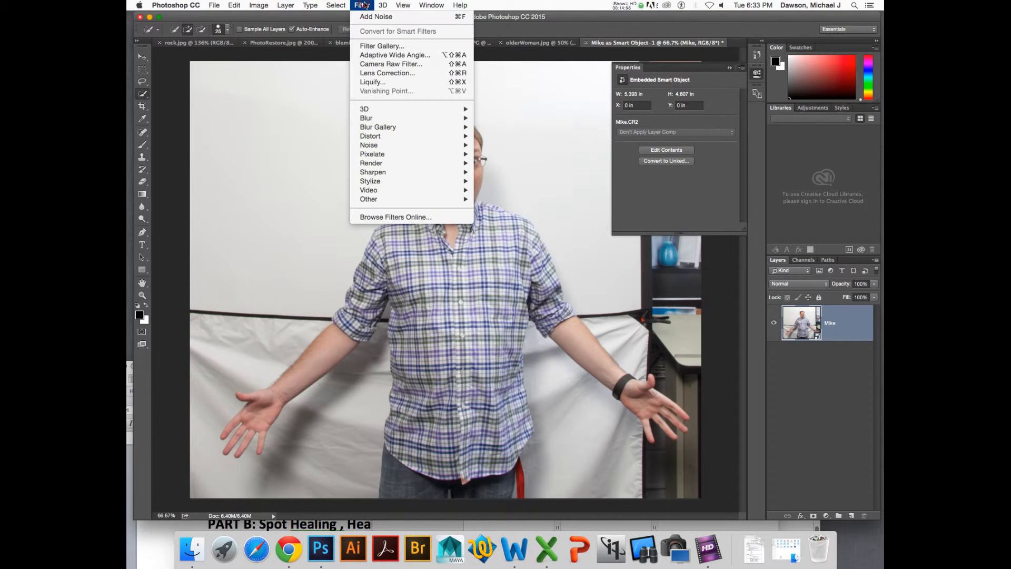
click(382, 85)
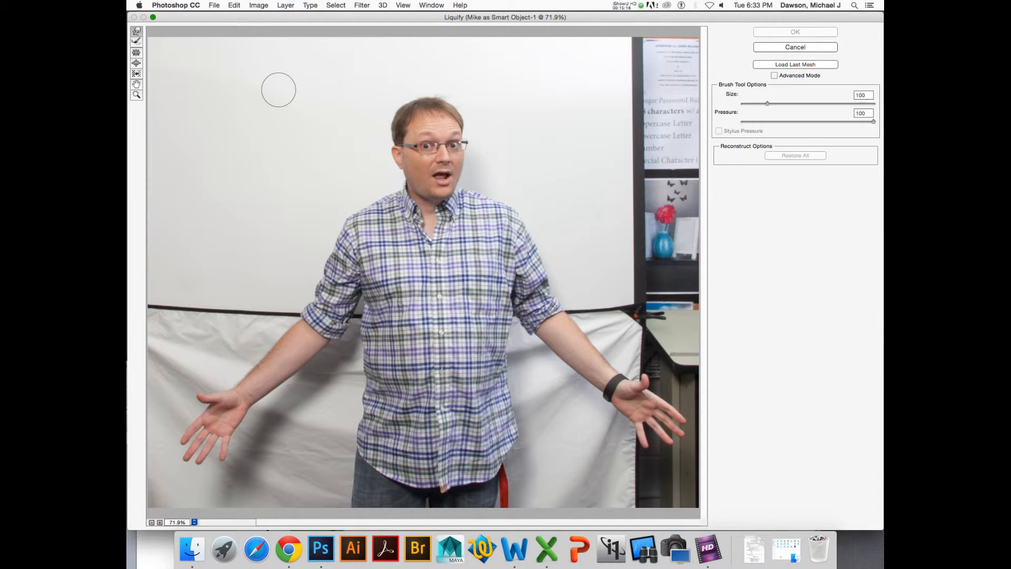
key(bracketright)
key(bracketright)
key(bracketright)
key(bracketright)
key(bracketright)
key(bracketright)
key(bracketright)
key(bracketright)
key(bracketleft)
key(bracketleft)
key(bracketleft)
key(alt+super+8)
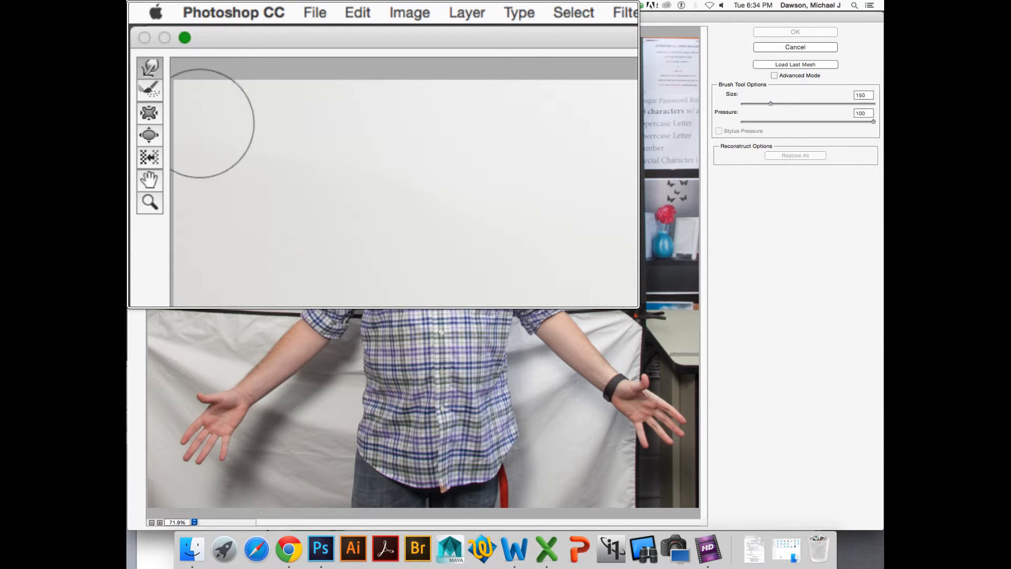
key(alt+super+8)
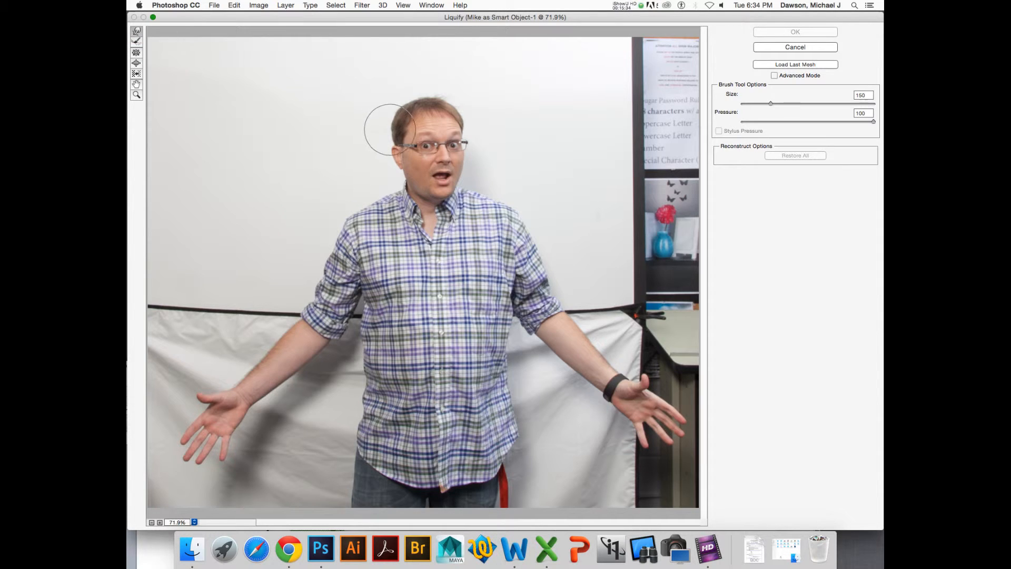
Push the man's face with the Forward Warp tool, undo the stretched stroke, and nudge the area around his eye
mouse_move(401, 132)
mouse_down()
mouse_move(400, 169)
mouse_move(393, 133)
mouse_move(397, 108)
mouse_move(412, 103)
mouse_move(432, 100)
mouse_move(431, 121)
mouse_move(455, 112)
mouse_move(458, 157)
mouse_move(445, 149)
mouse_move(457, 140)
mouse_move(442, 135)
mouse_move(434, 151)
mouse_move(500, 135)
mouse_up()
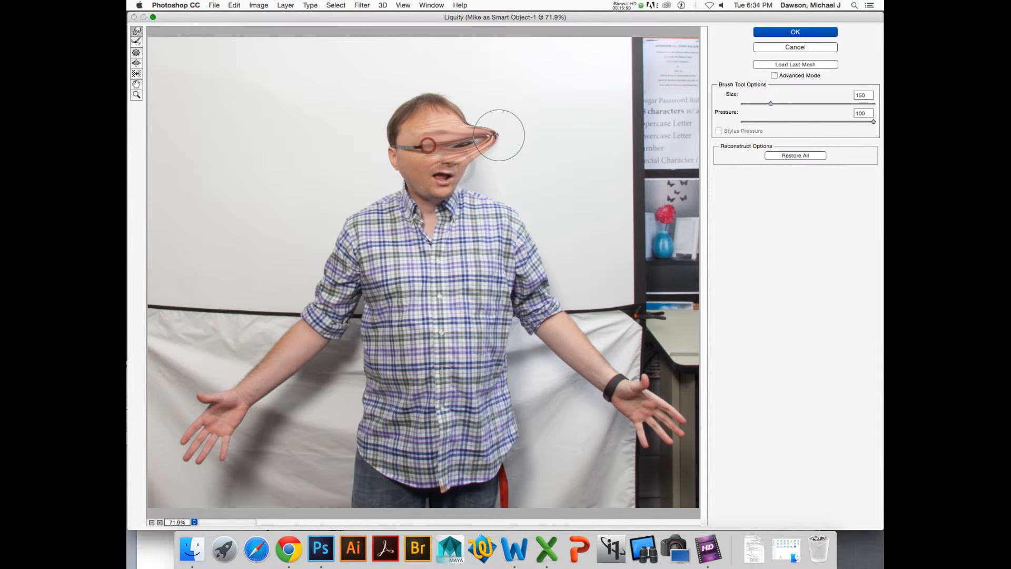
key(super+z)
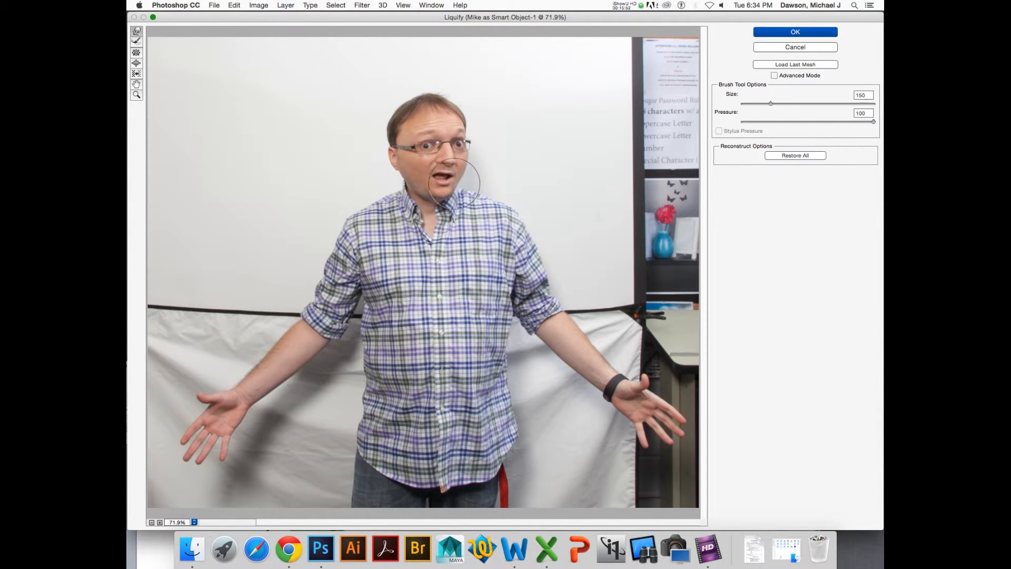
drag(453, 183, 455, 152)
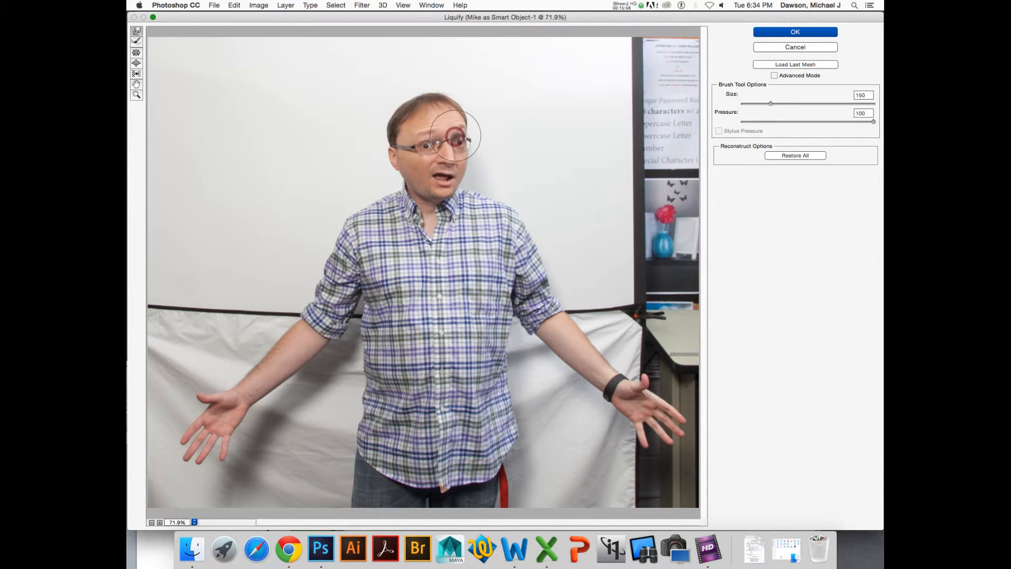
click(454, 133)
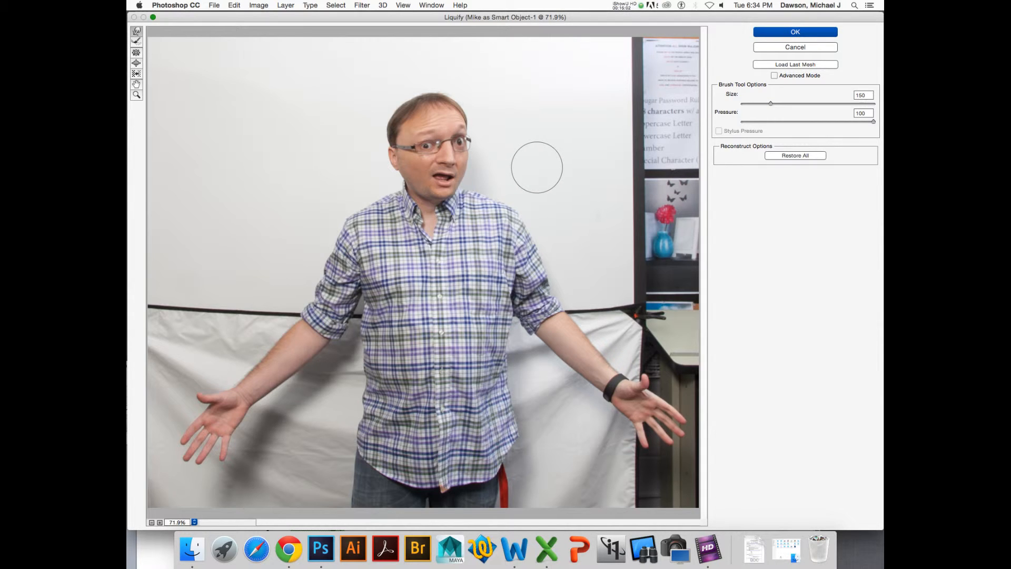
Try stretching the man's forehead sideways with the Forward Warp tool at pressure 100, and undo the stroke
key(alt+super+equal)
key(alt+super+minus)
key(alt+super+minus)
key(alt+super+minus)
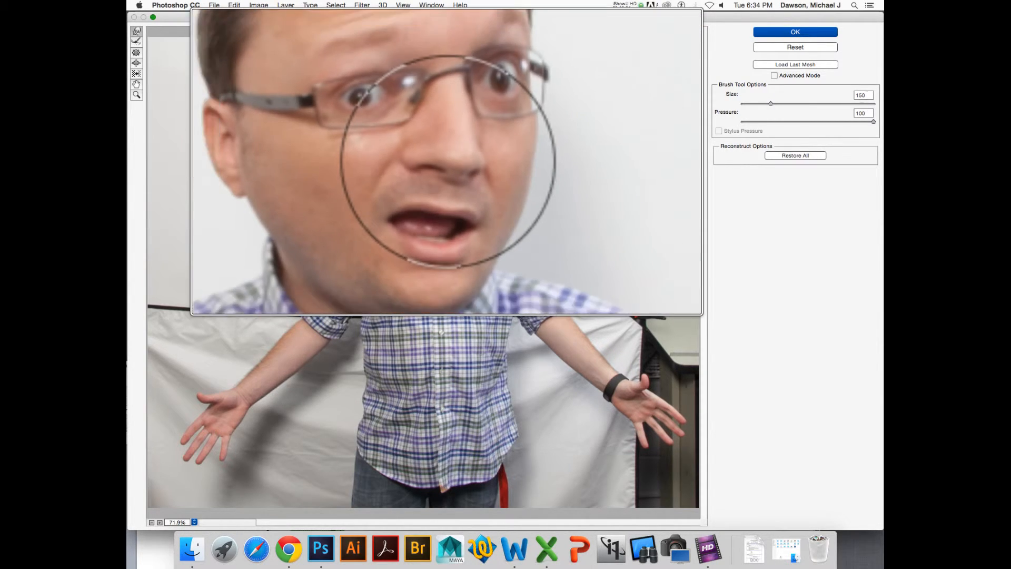
key(alt+super+minus)
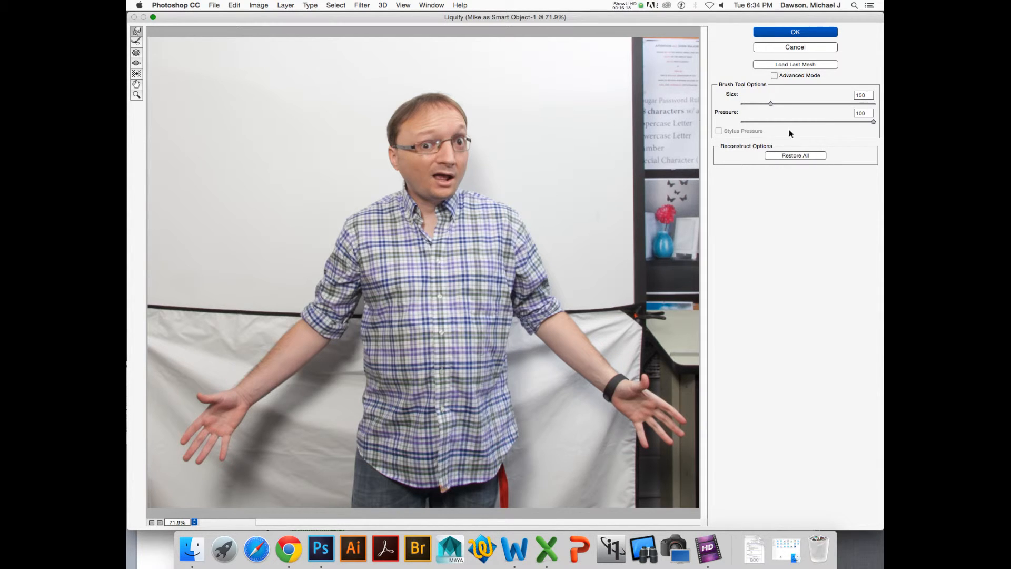
drag(874, 123, 848, 122)
drag(415, 139, 516, 107)
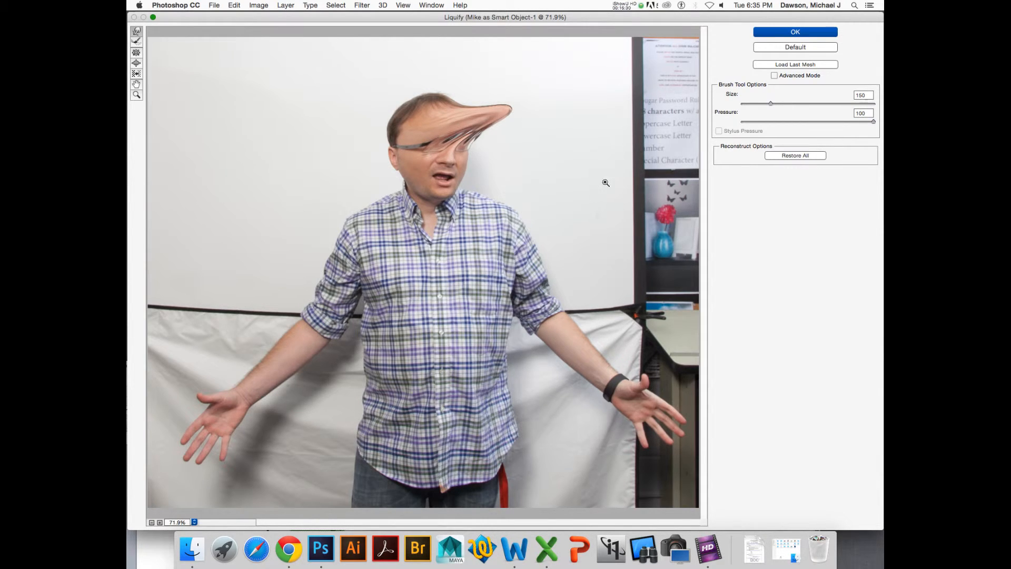
key(alt+super+z)
Lower the Forward Warp brush pressure to 39 and gently push the man's forehead and hair outward
drag(872, 122, 794, 121)
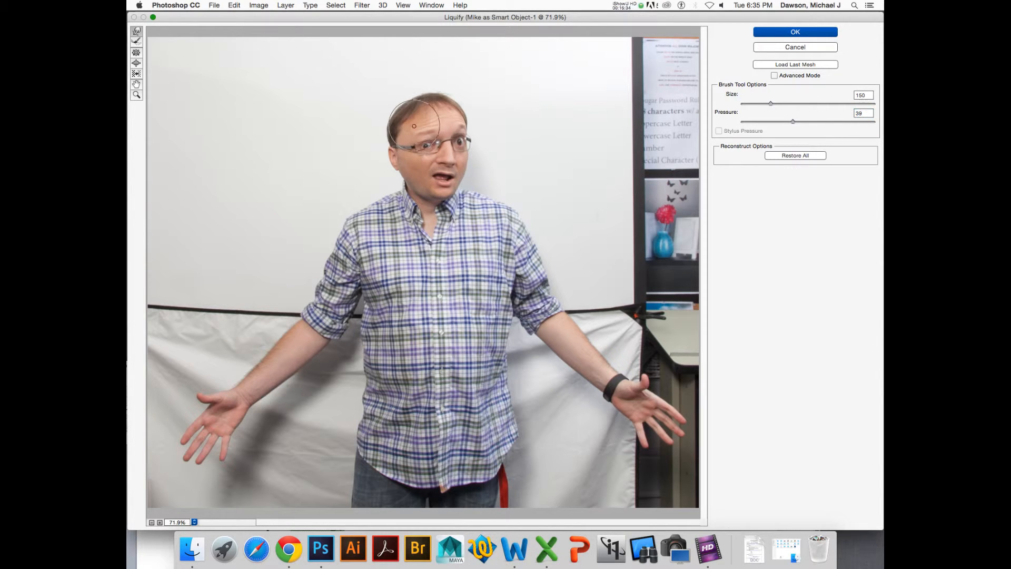
mouse_move(413, 122)
mouse_down()
mouse_move(421, 101)
mouse_move(443, 94)
mouse_move(464, 107)
mouse_move(403, 108)
mouse_move(392, 136)
mouse_move(419, 95)
mouse_move(458, 135)
mouse_up()
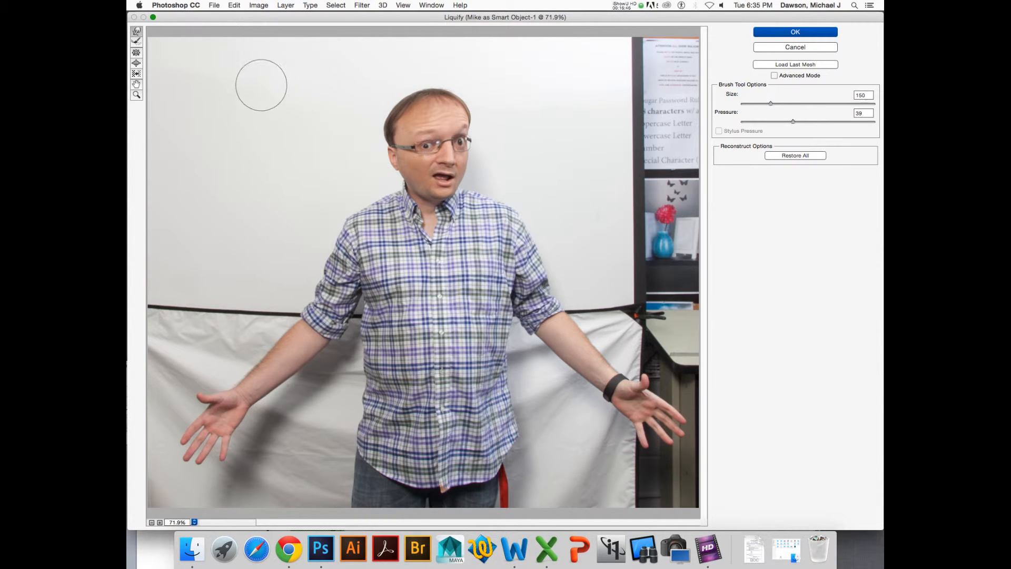
key(alt+super+=)
key(alt+super+=)
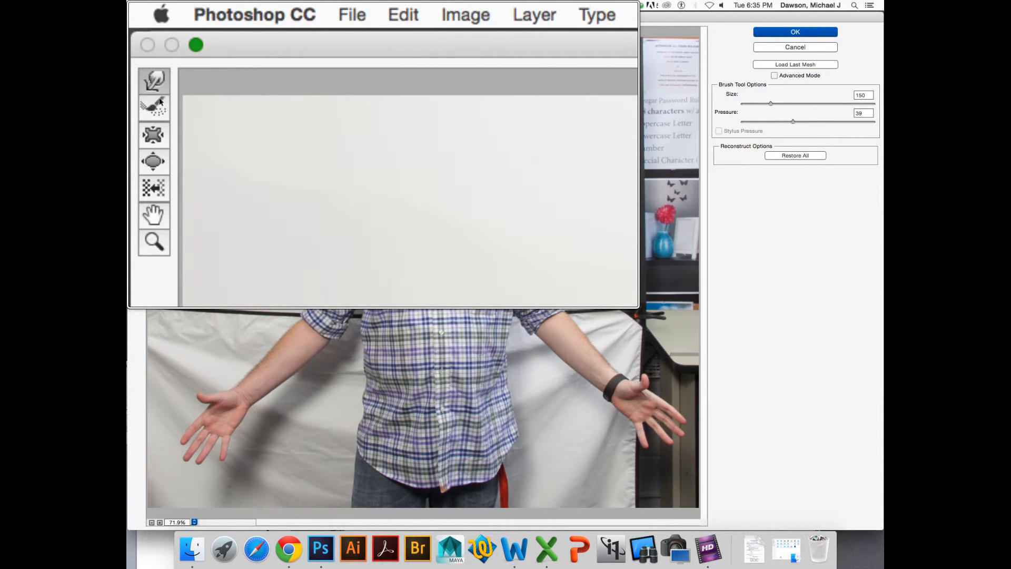
Restore the man's warped head to its original shape with the Reconstruct tool at size 100 and pressure 100
click(159, 111)
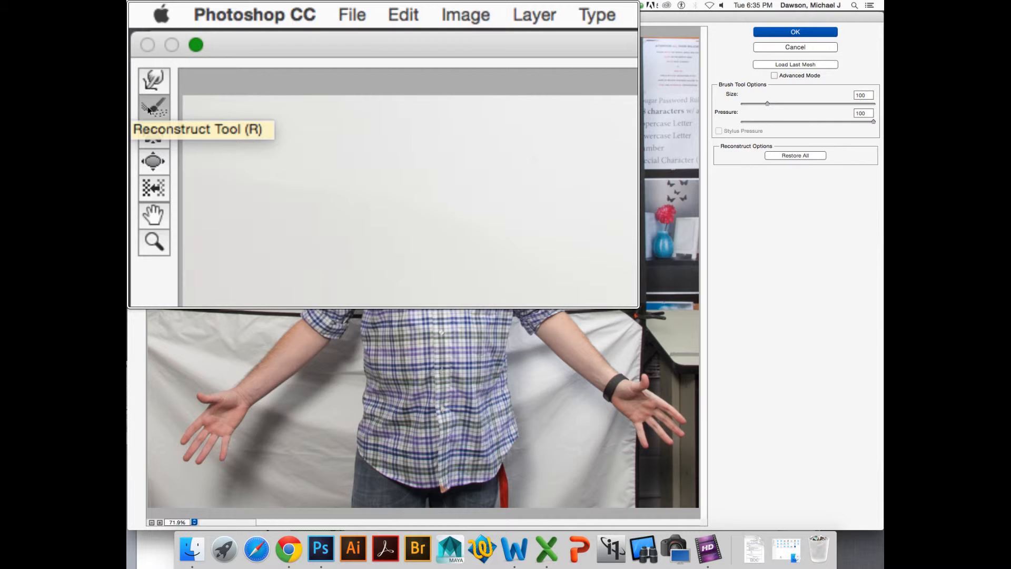
key(alt+super+8)
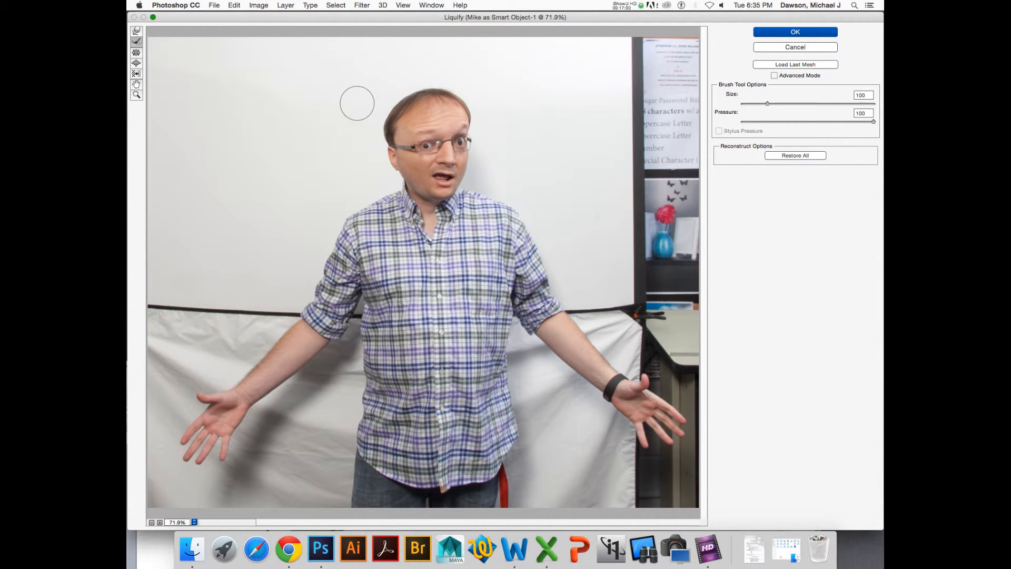
mouse_move(404, 120)
mouse_down()
mouse_move(399, 109)
mouse_move(446, 97)
mouse_move(469, 122)
mouse_move(464, 159)
mouse_up()
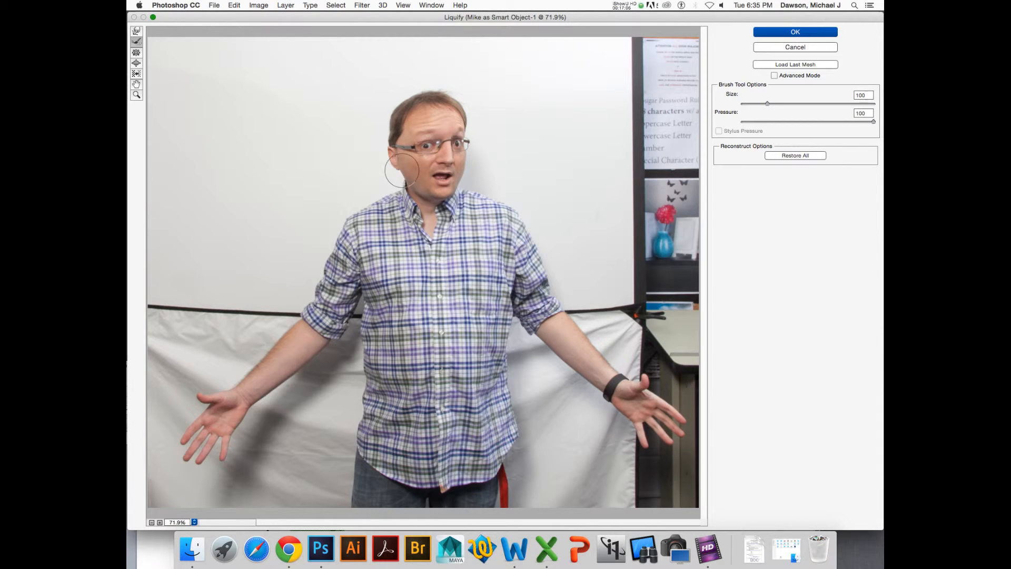
mouse_move(398, 152)
mouse_down()
mouse_move(404, 117)
mouse_move(432, 95)
mouse_move(454, 96)
mouse_move(471, 119)
mouse_move(443, 164)
mouse_move(466, 133)
mouse_up()
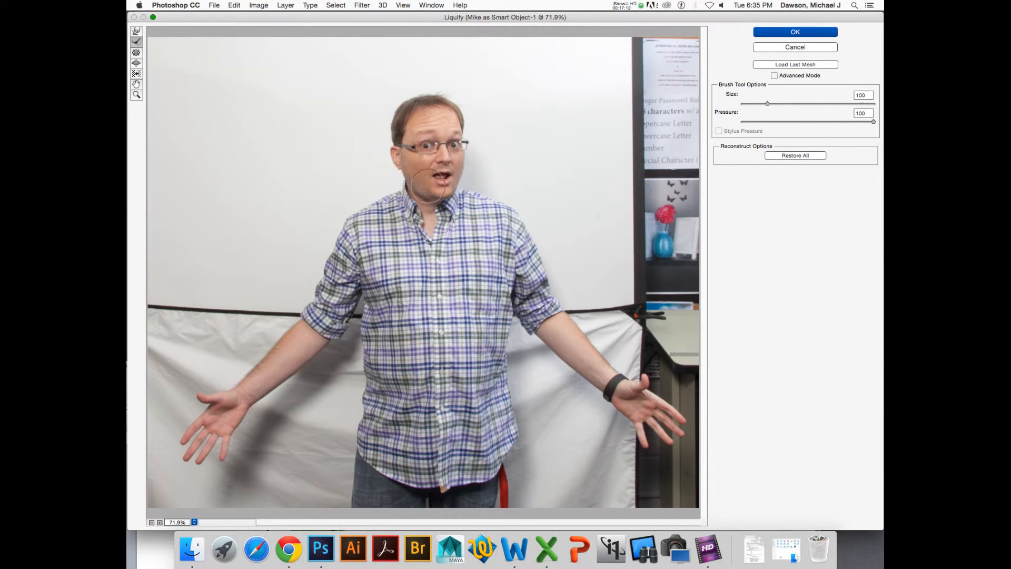
Switch to the Bloat tool and enlarge its brush to size 500 for the man's belly
click(137, 54)
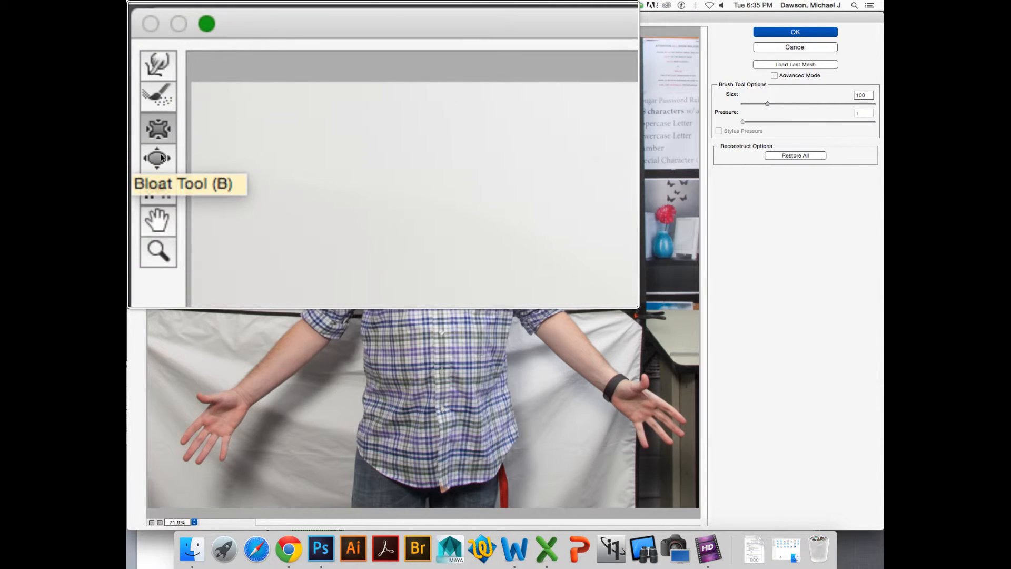
click(164, 158)
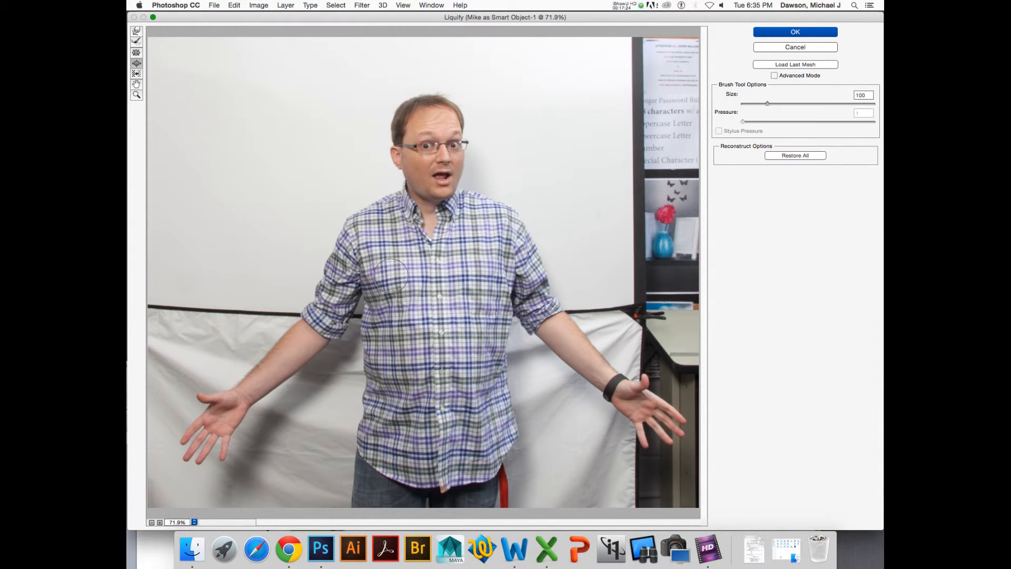
key(bracketright)
key(bracketright)
key(bracketright)
key(bracketright)
key(bracketright)
key(bracketleft)
key(bracketleft)
key(bracketleft)
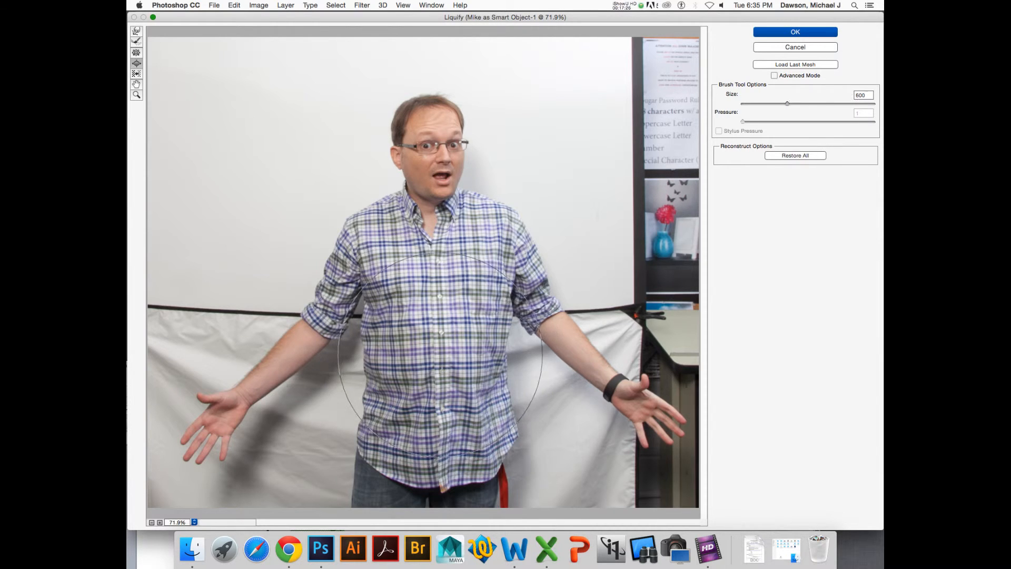
key(bracketright)
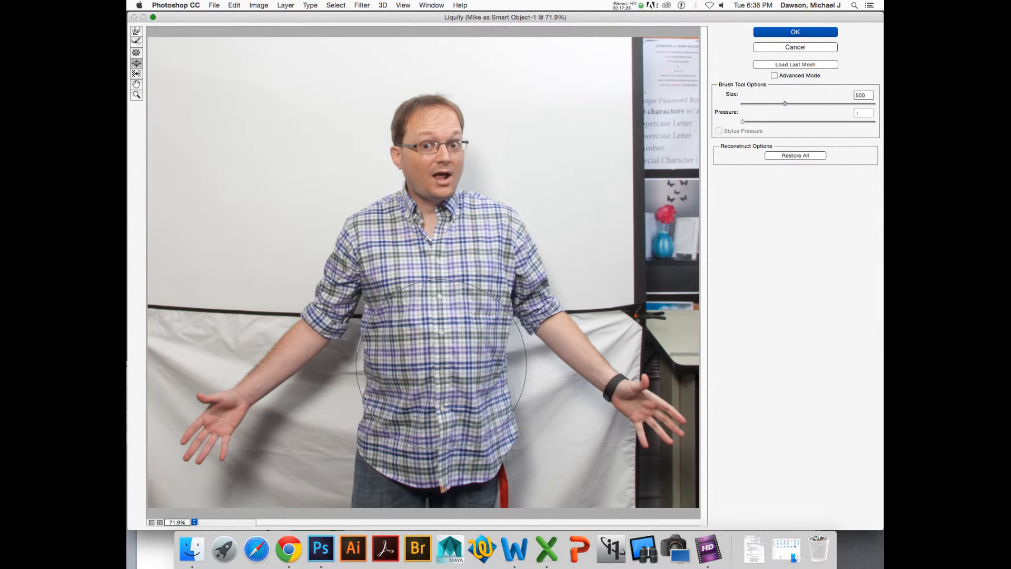
Bloat the man's belly with the brush at 500 and again at 800, and undo the last bloat
drag(440, 364, 436, 370)
key(bracketright)
key(bracketright)
key(bracketright)
click(438, 371)
click(438, 370)
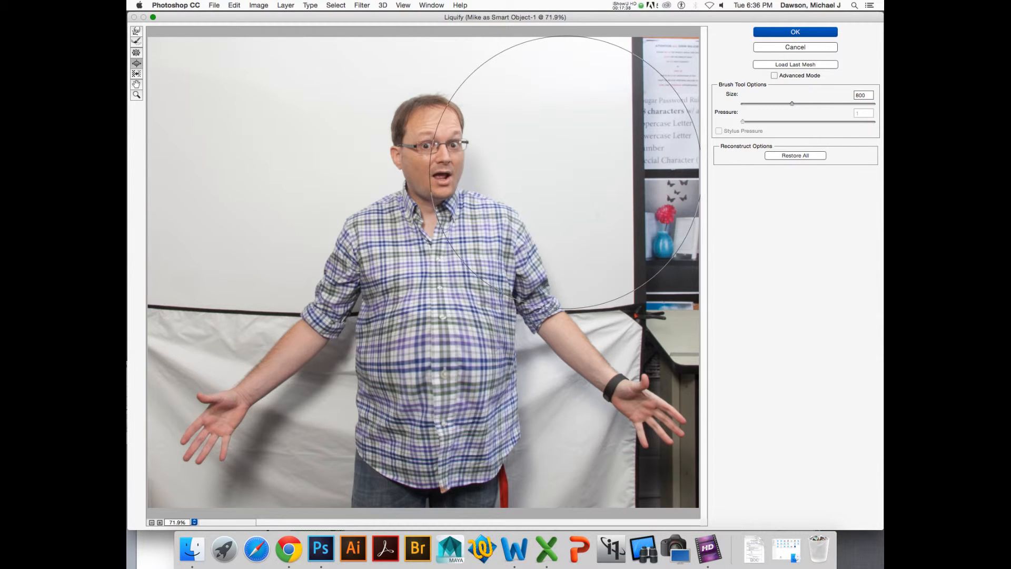
key(super+z)
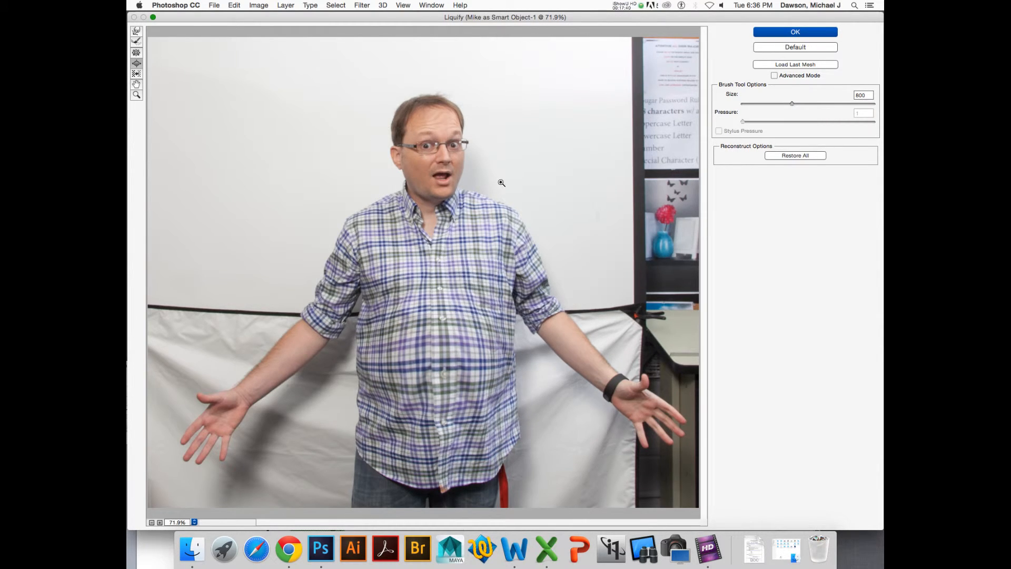
key(alt)
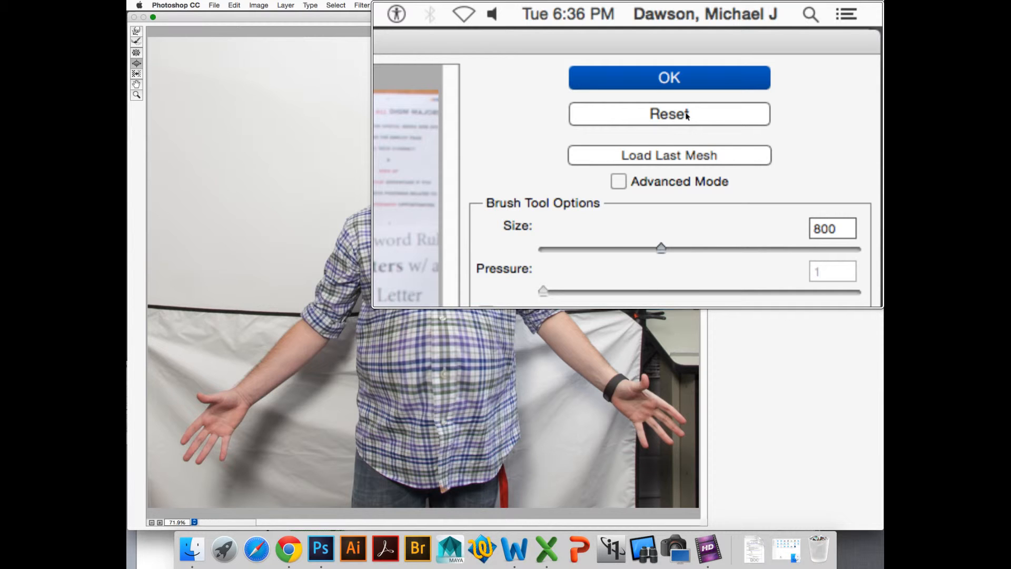
Reset the Liquify changes to the man's belly and leave the filter without applying it
click(687, 116)
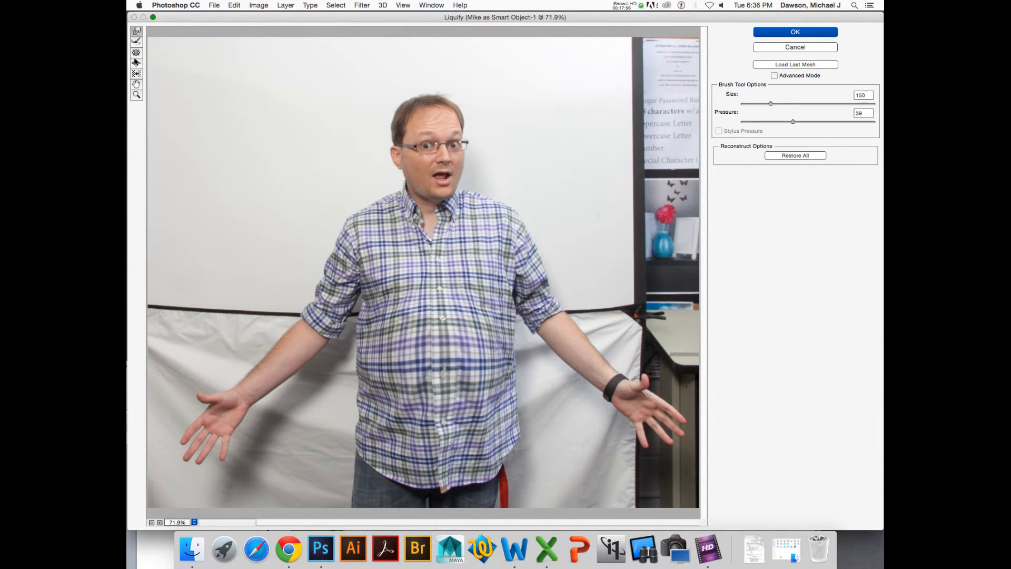
key(alt+super+8)
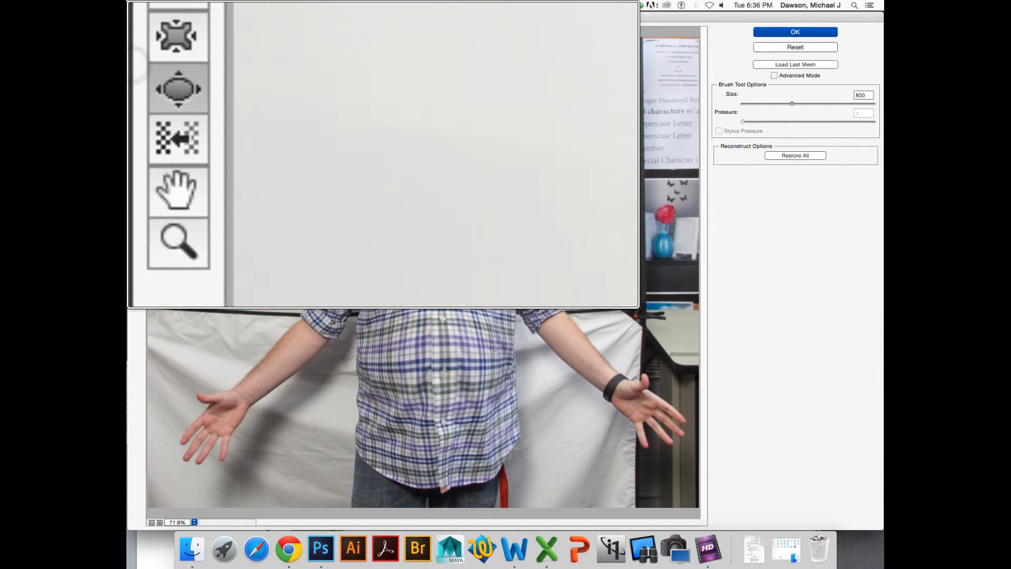
click(179, 139)
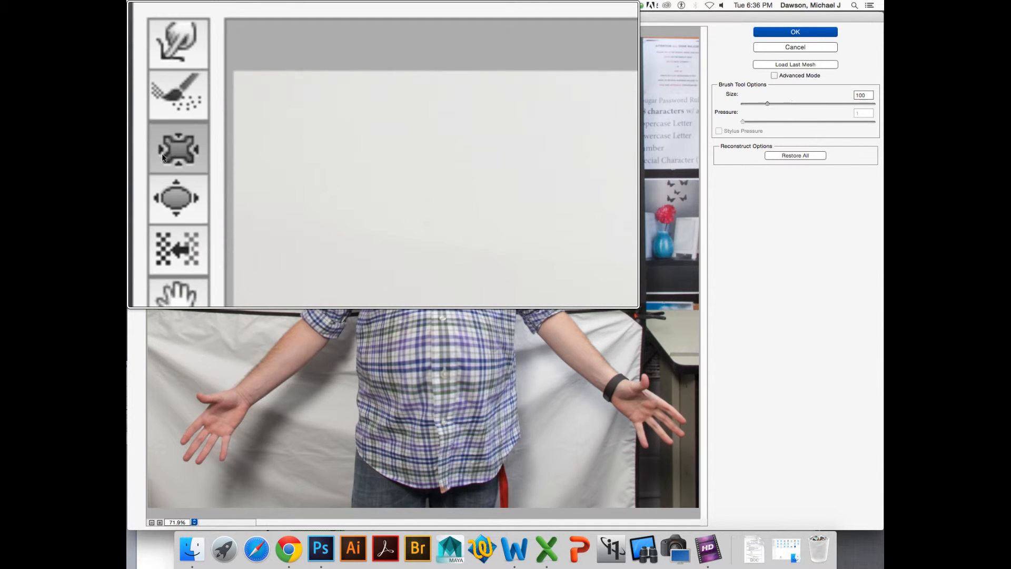
key(alt+super+8)
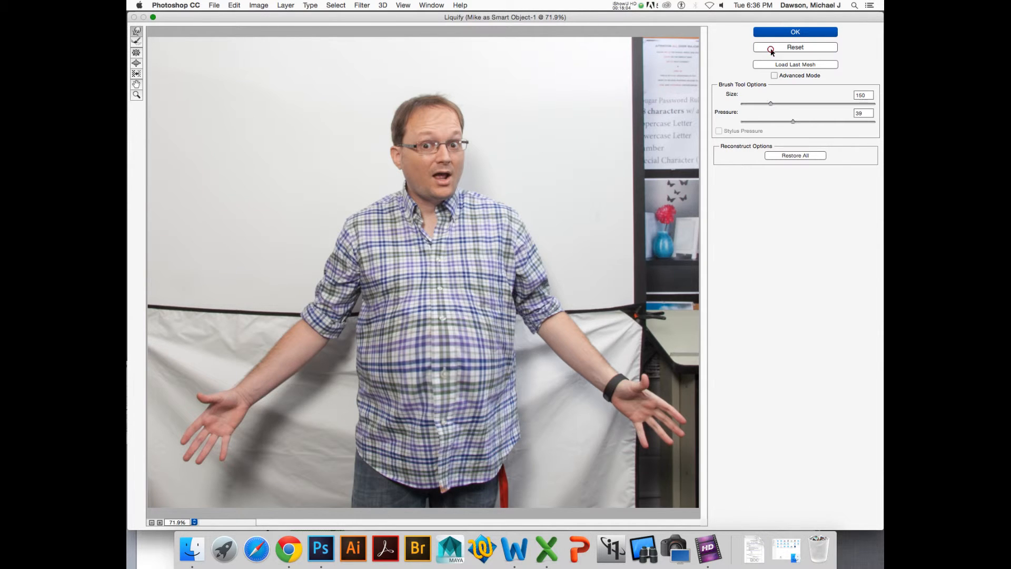
click(770, 51)
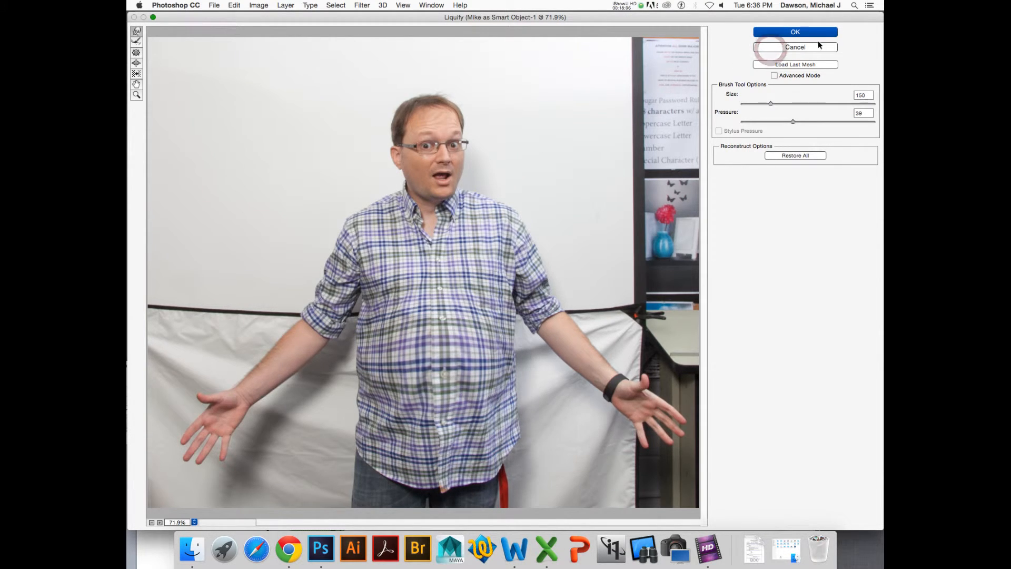
click(809, 47)
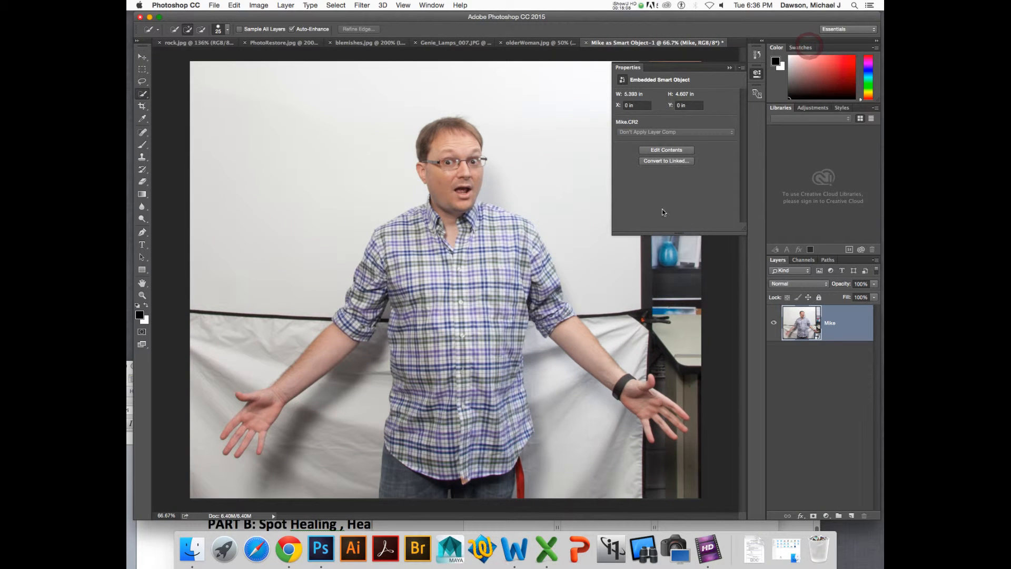
Reopen Liquify on the Mike smart object and choose the Pucker tool with its brush enlarged to size 700
click(335, 5)
mouse_move(362, 5)
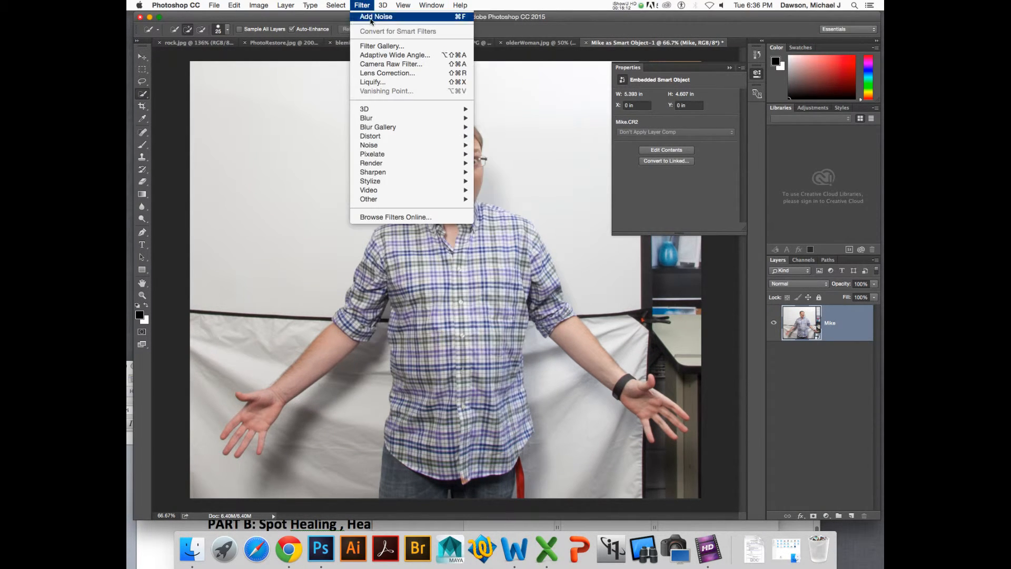
click(380, 83)
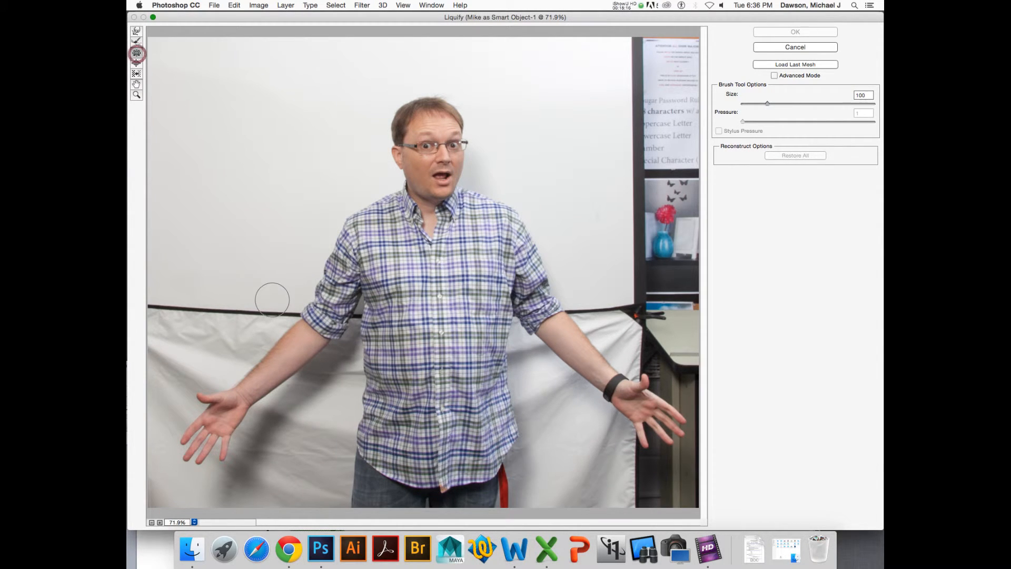
key(bracketright)
key(bracketright)
key(bracketright)
key(bracketright)
key(bracketright)
key(bracketright)
key(bracketright)
key(bracketright)
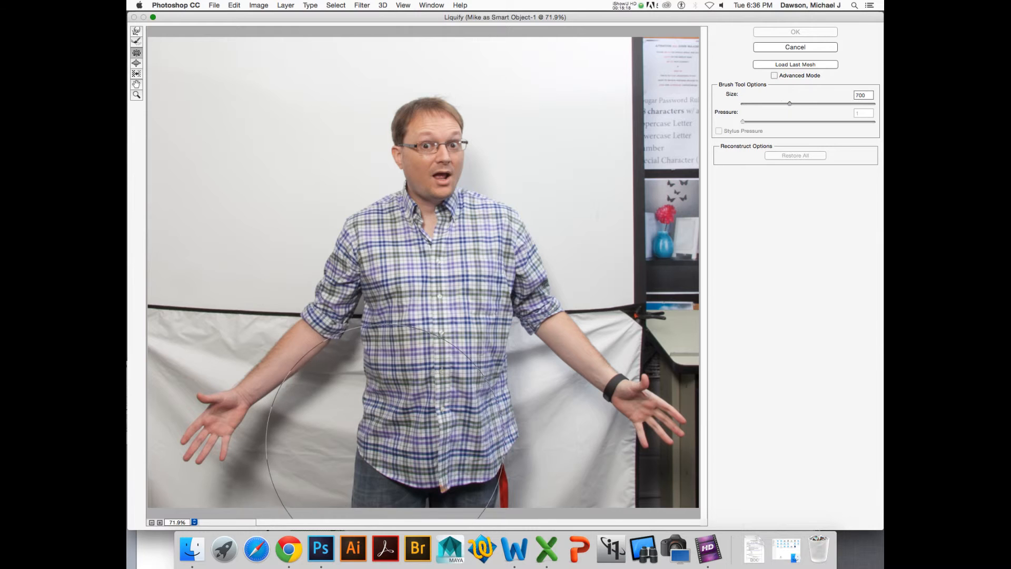
Pucker the man's hips and lower torso, starting with the brush at 400 and continuing with a larger one, into a genie-like taper
key(bracketleft)
key(bracketleft)
key(bracketleft)
drag(362, 456, 392, 458)
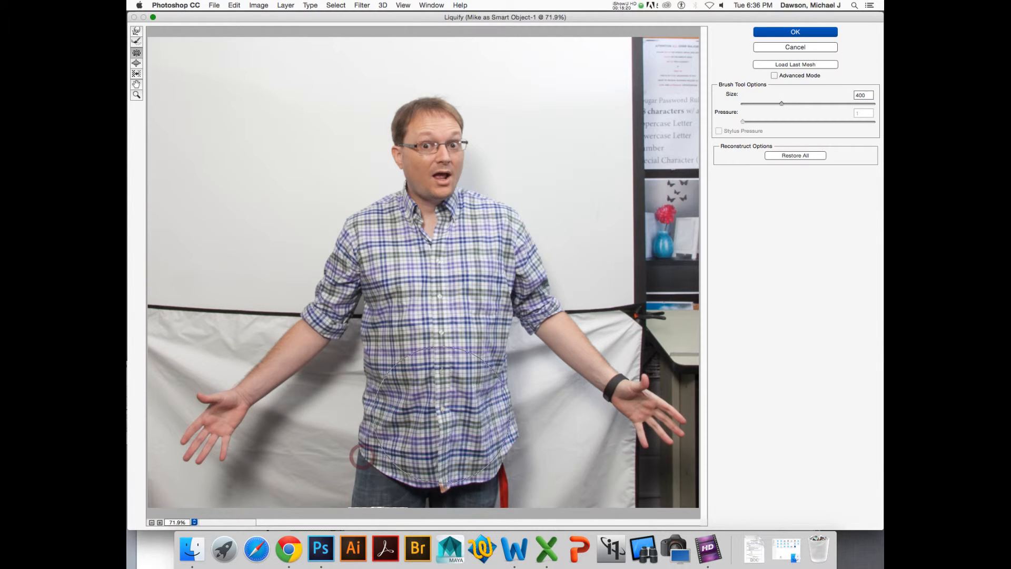
key(bracketright)
key(bracketright)
key(bracketright)
key(bracketright)
key(bracketright)
key(bracketright)
mouse_move(439, 416)
mouse_down()
mouse_move(421, 506)
mouse_move(438, 504)
mouse_move(442, 490)
mouse_move(429, 480)
mouse_move(446, 455)
mouse_move(495, 453)
mouse_move(421, 445)
mouse_move(436, 443)
mouse_move(400, 470)
mouse_move(424, 470)
mouse_move(404, 480)
mouse_move(438, 478)
mouse_move(426, 483)
mouse_move(437, 486)
mouse_move(449, 453)
mouse_move(447, 368)
mouse_up()
click(439, 465)
Pucker the lowest tip of the shirt with the brush at size 250 and apply the Liquify filter
key(bracketleft)
key(bracketleft)
key(bracketleft)
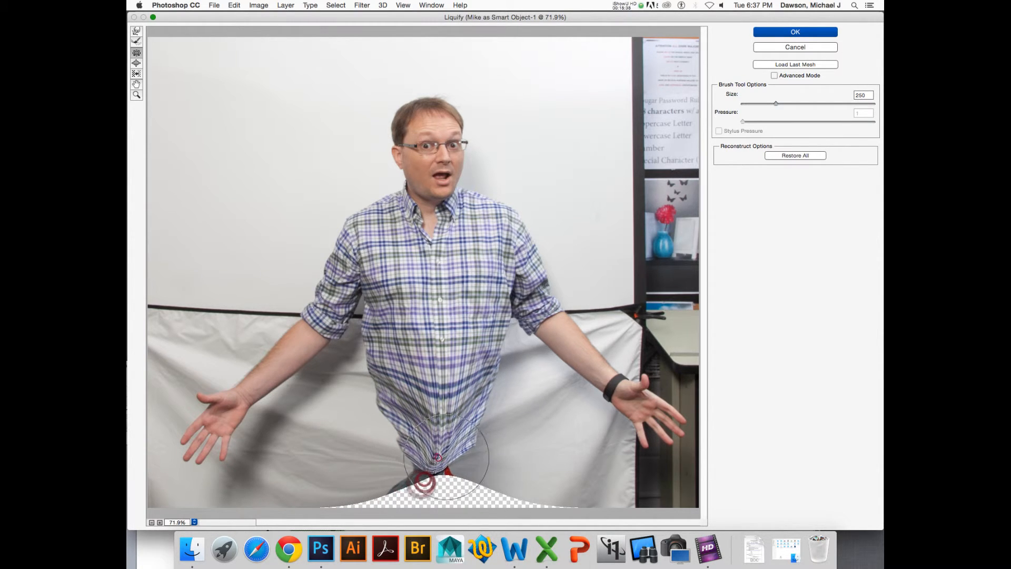
drag(446, 457, 456, 457)
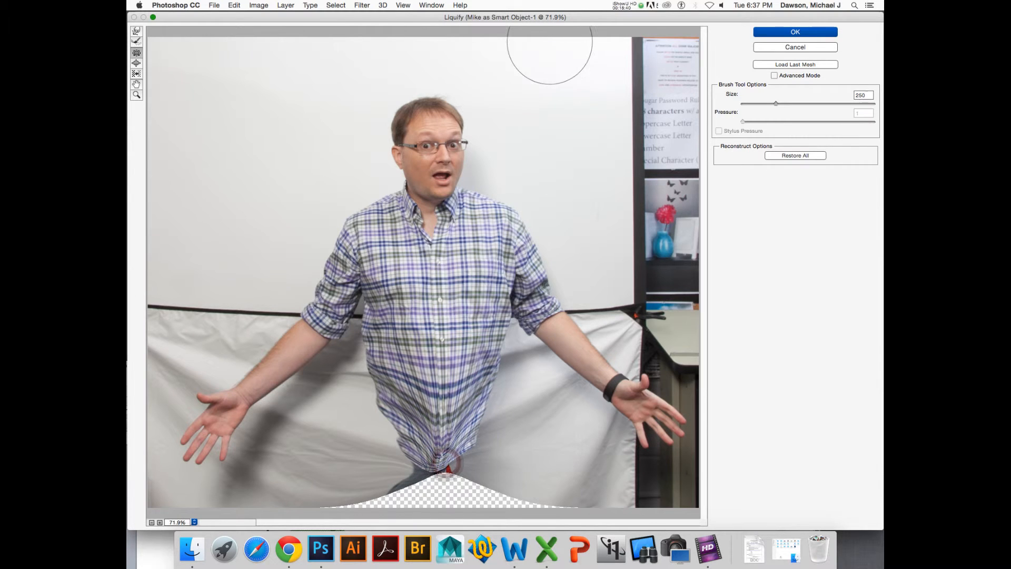
click(814, 34)
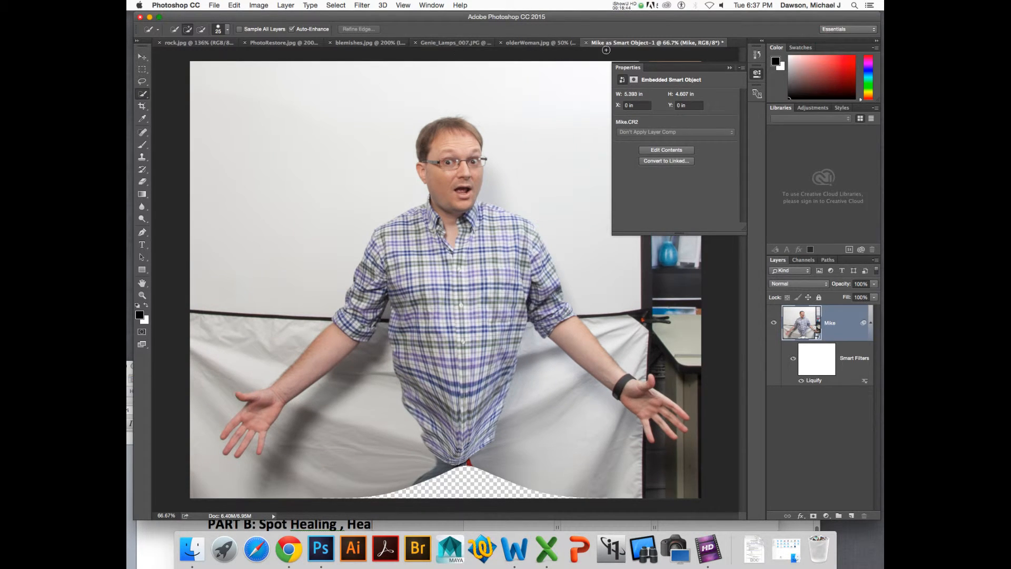
Switch to Genie_Lamps_007.JPG and merge the gold Color Fill layer into the lamp layer beneath it
click(308, 43)
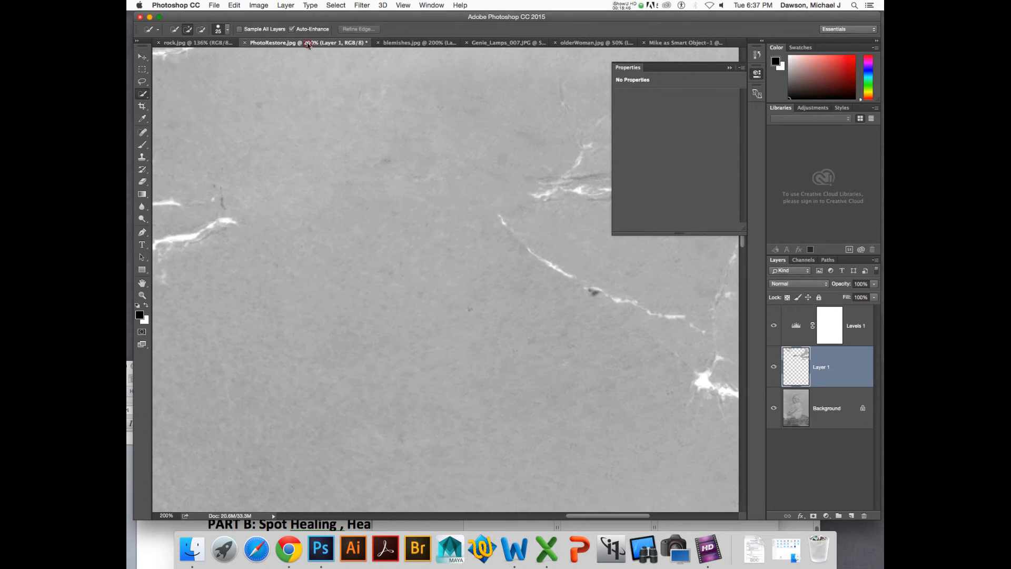
click(207, 42)
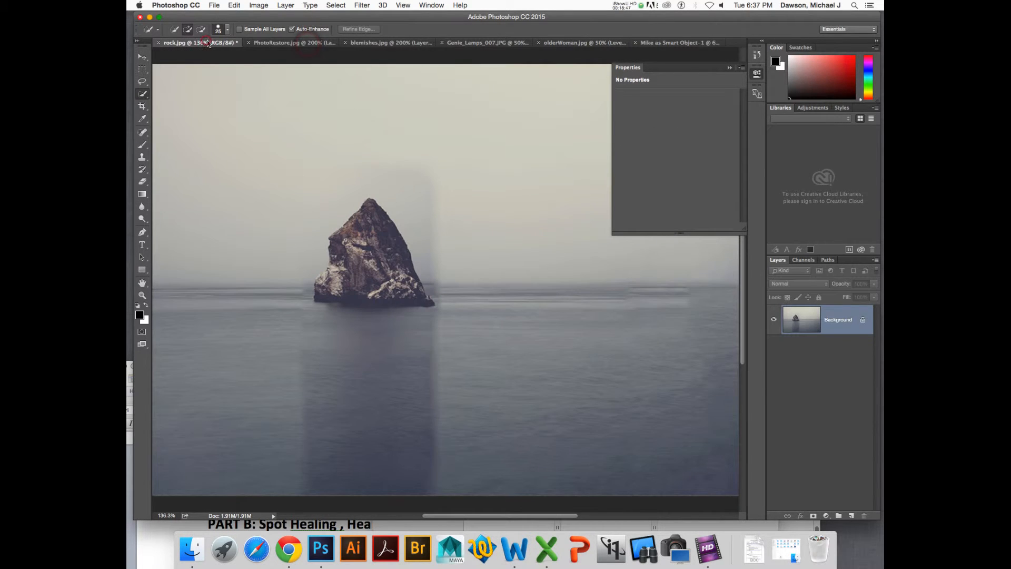
click(467, 43)
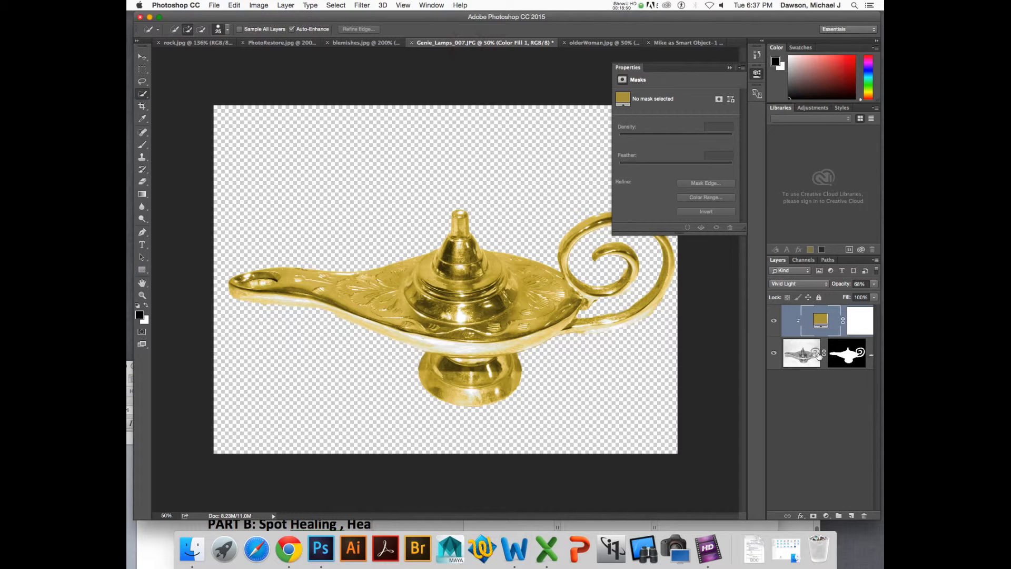
key(super+e)
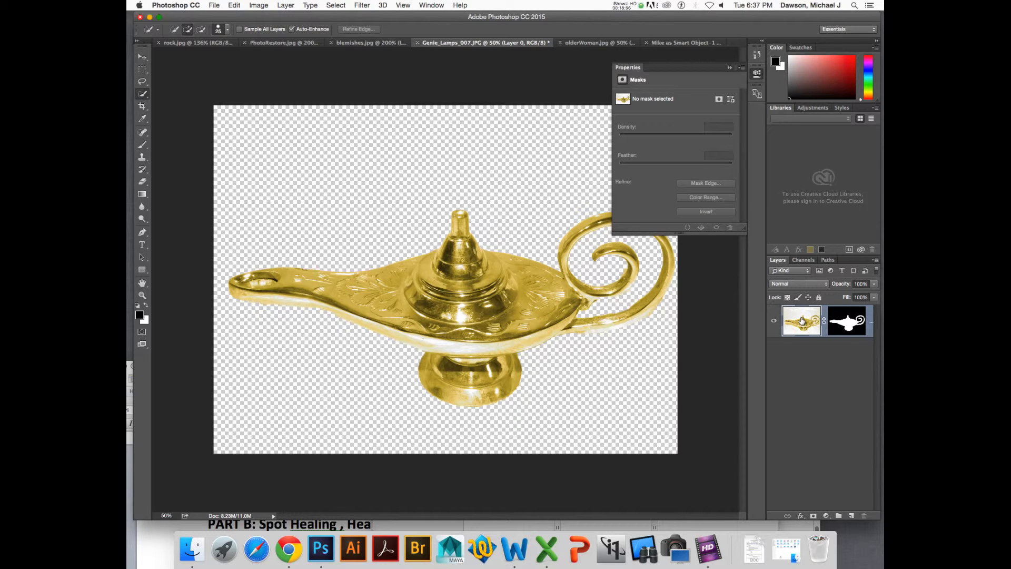
Float the lamp document in its own window and arrange it beside the Mike as Smart Object-1 document
drag(501, 42, 806, 159)
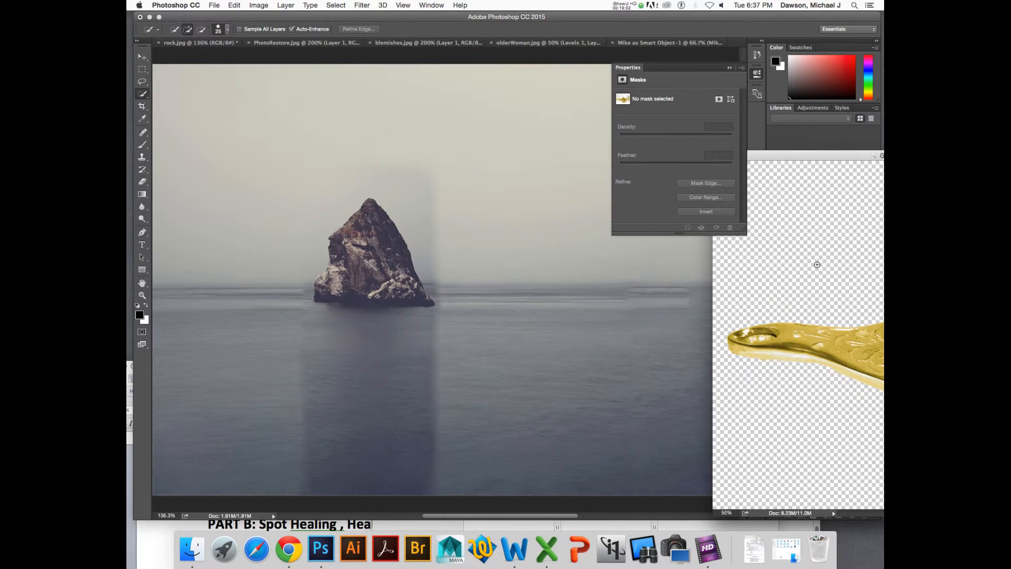
click(426, 46)
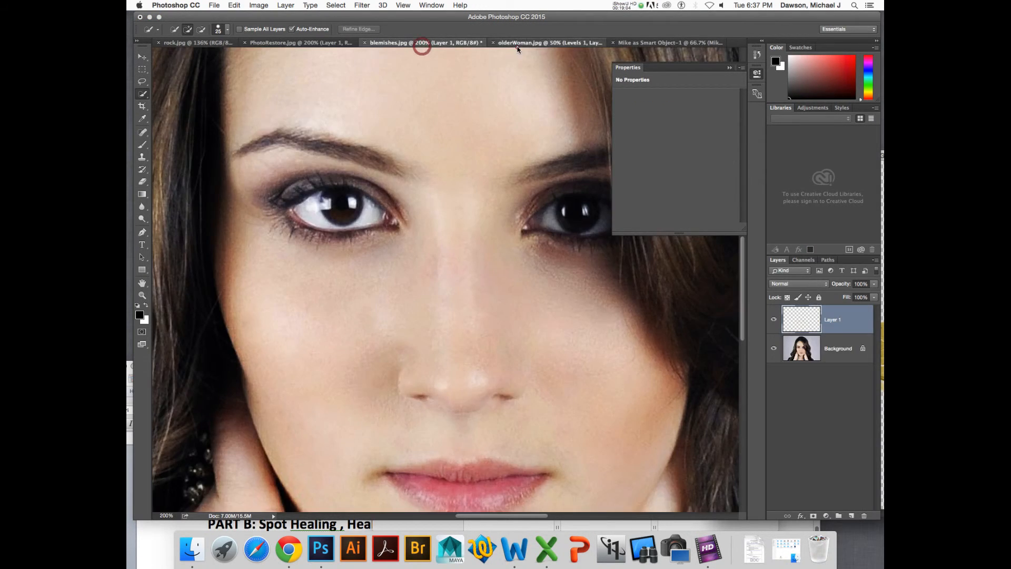
click(516, 46)
click(643, 44)
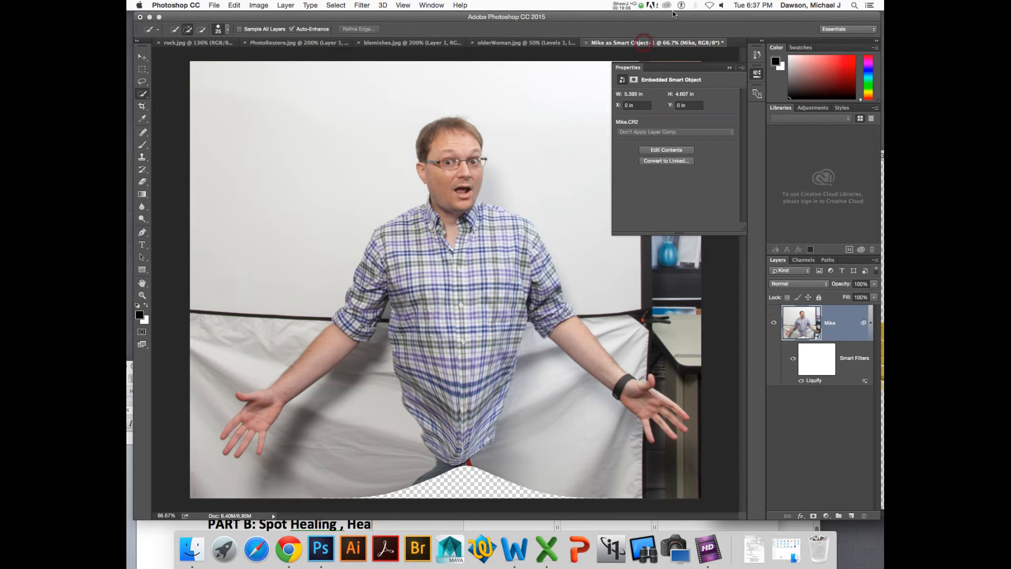
drag(675, 14, 546, 42)
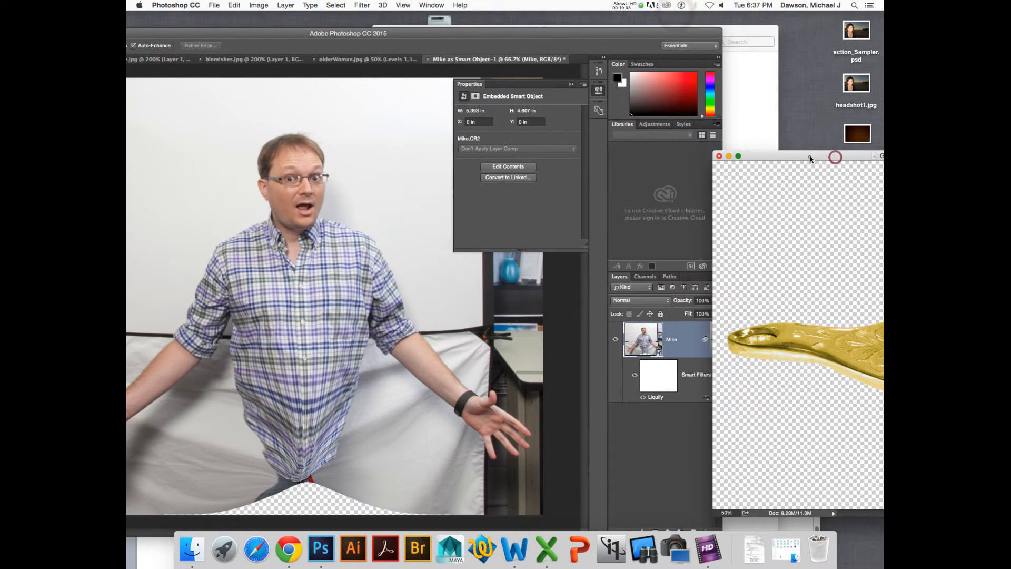
drag(835, 159, 782, 86)
Copy the gold lamp layer into the Mike document with the Move tool, accepting the color profile conversion
key(v)
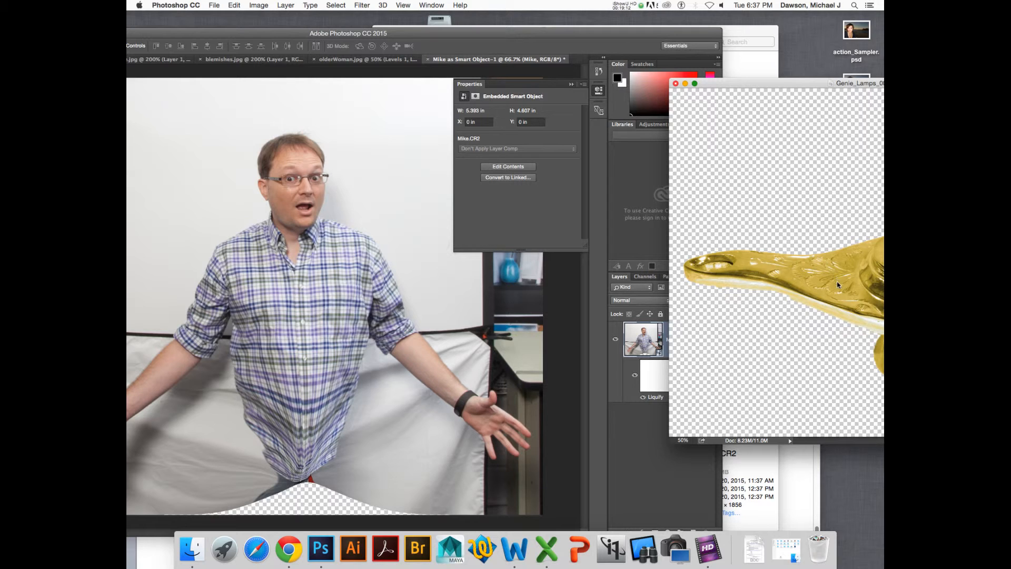
drag(858, 281, 470, 301)
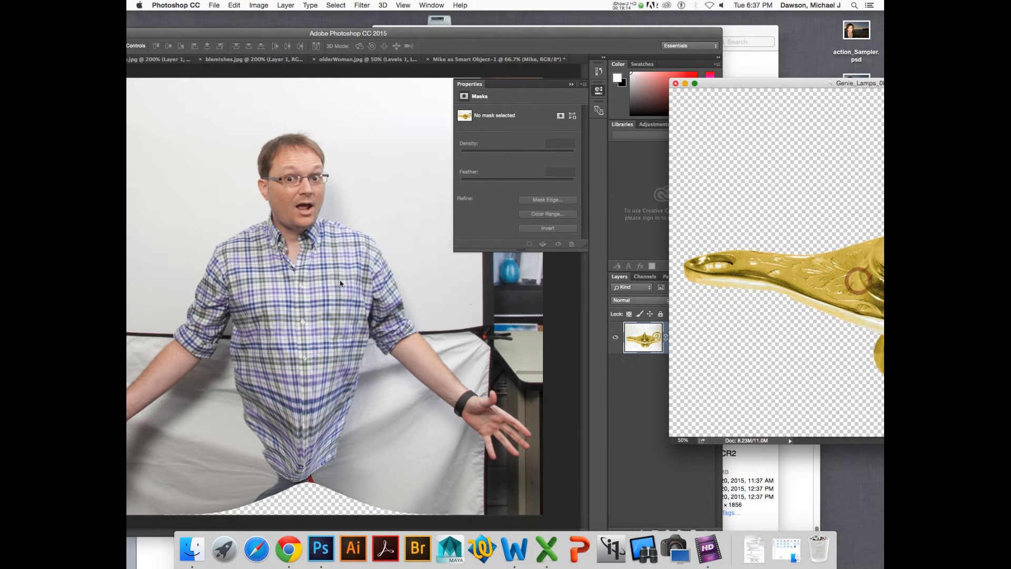
drag(340, 284, 285, 339)
drag(839, 292, 301, 368)
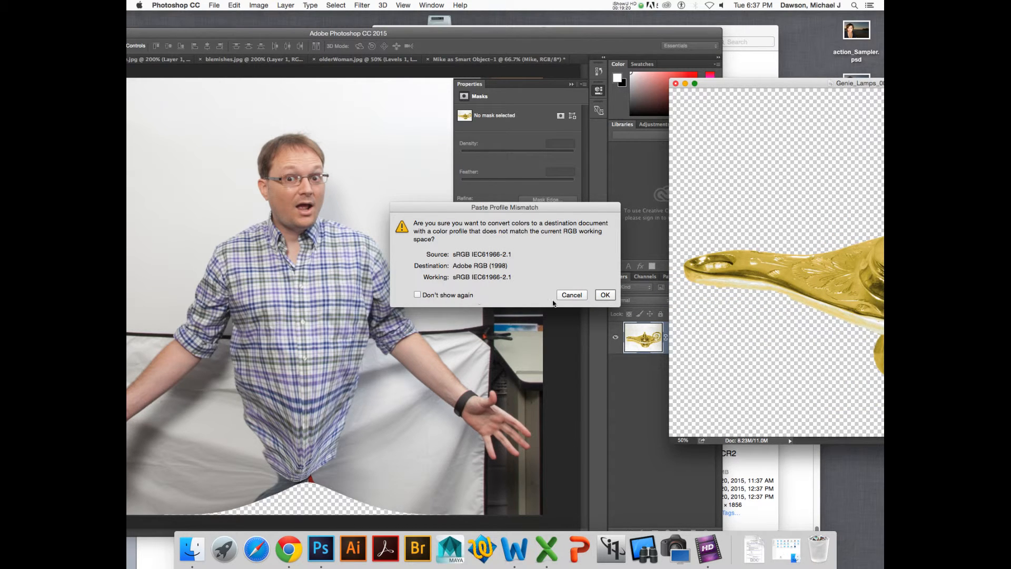
click(605, 295)
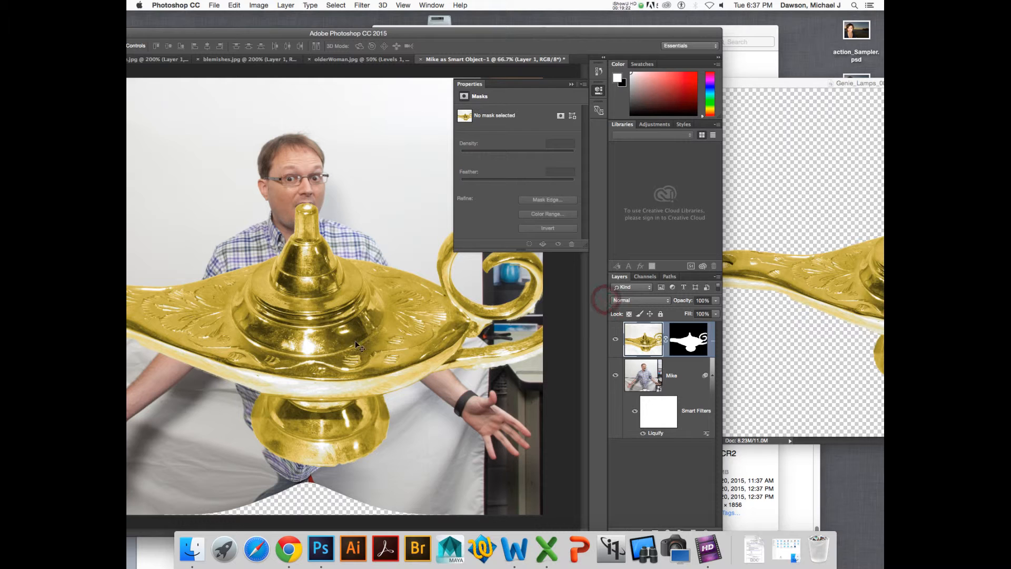
Scale the lamp to about 33% and place it at the bottom of the photo with its spout at the man's tapered waist
key(super+minus)
key(super+minus)
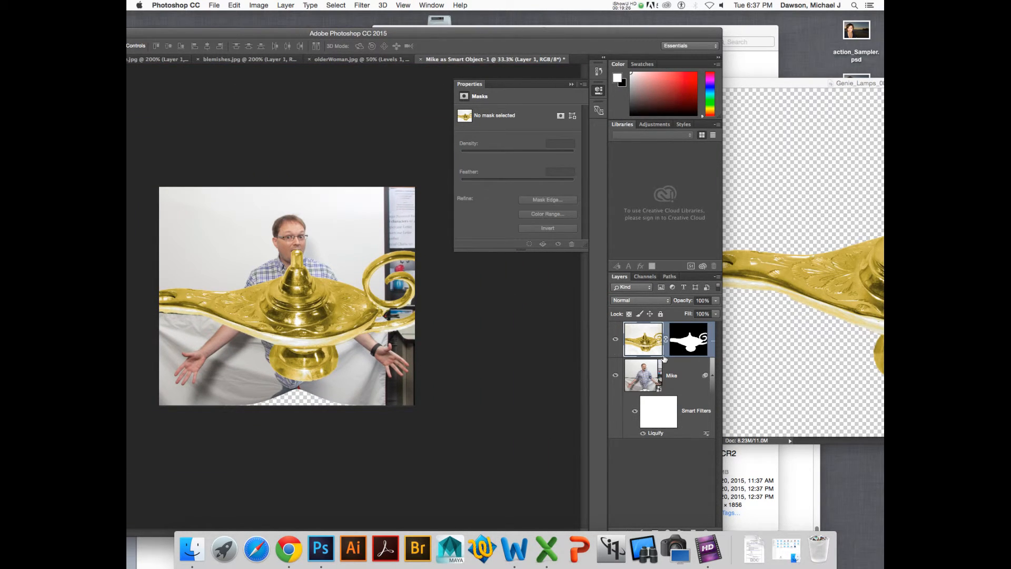
key(super+t)
drag(441, 180, 342, 254)
drag(310, 320, 364, 394)
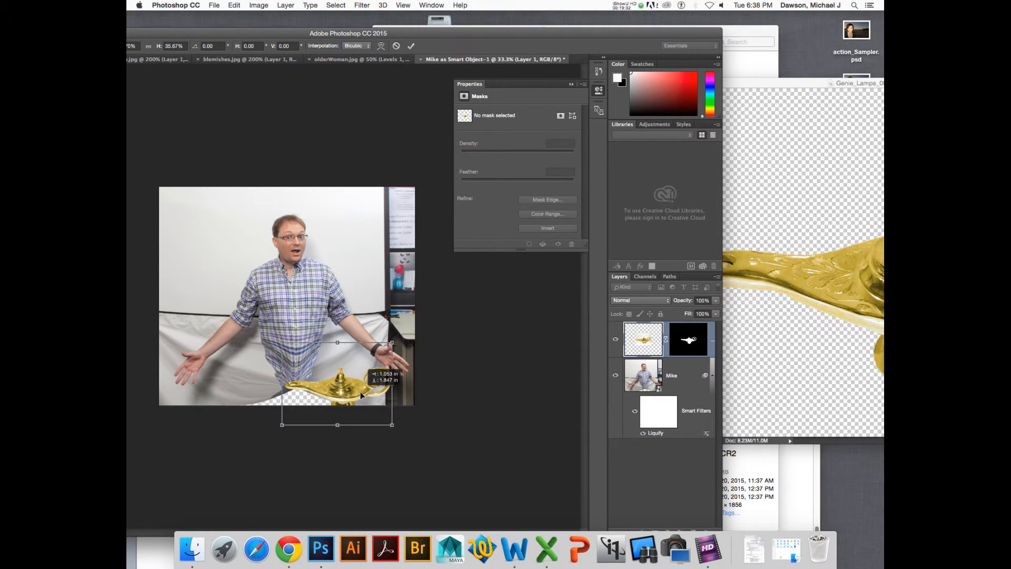
mouse_move(391, 343)
mouse_down()
mouse_move(415, 327)
mouse_move(388, 346)
mouse_up()
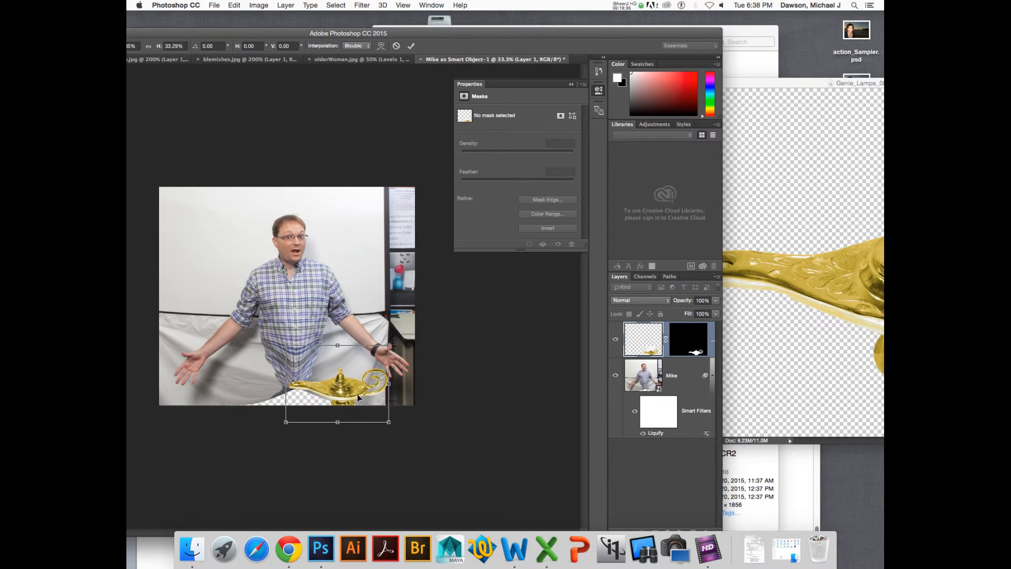
drag(357, 393, 354, 384)
key(Return)
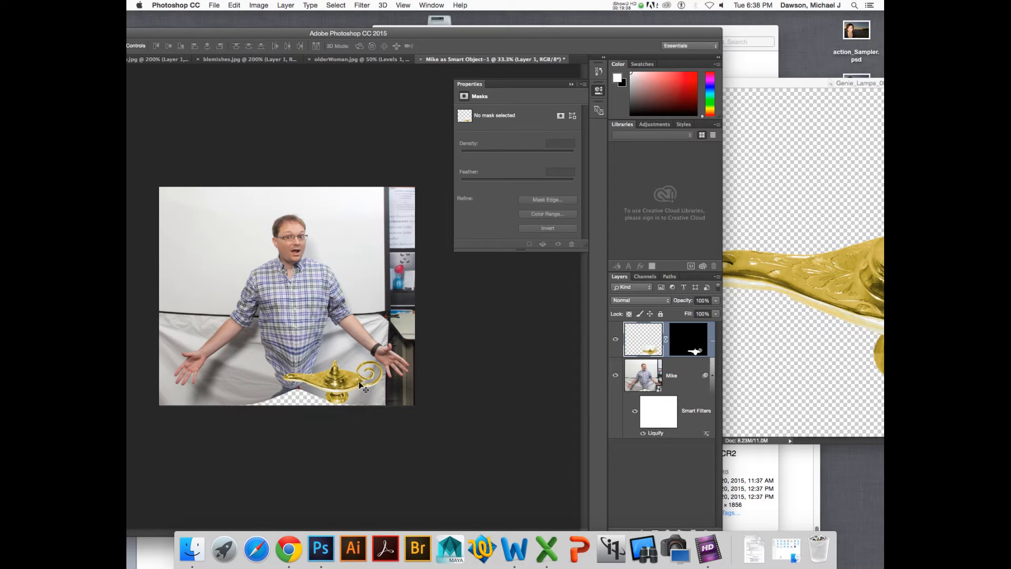
Reopen the Liquify smart filter, reshape the man's tapered waist and legs with Forward Warp at size 150 and pressure 39, and apply it
key(super+equal)
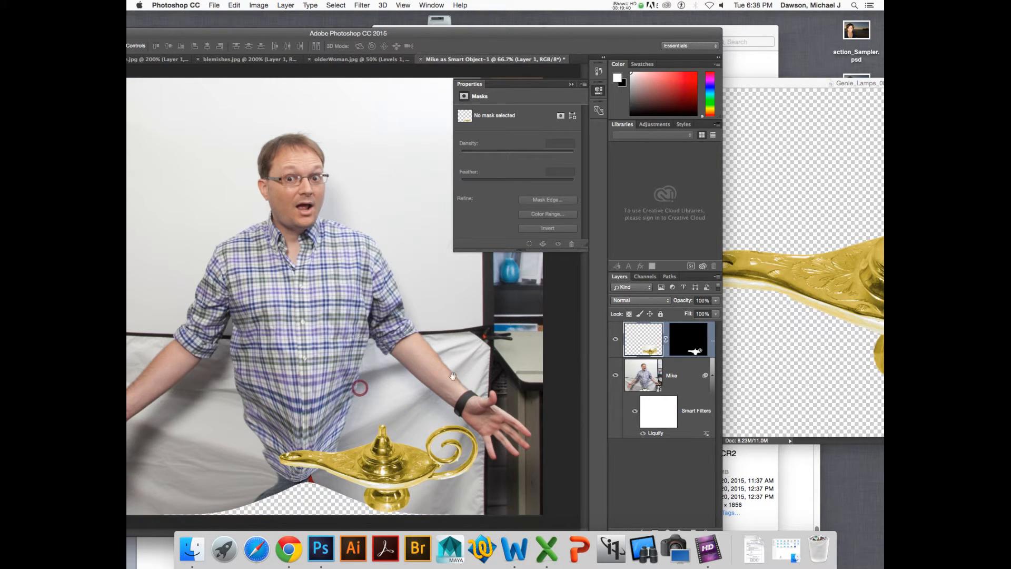
double_click(657, 433)
mouse_move(412, 478)
mouse_down()
mouse_move(424, 458)
mouse_move(396, 485)
mouse_move(448, 484)
mouse_move(464, 461)
mouse_move(430, 448)
mouse_move(443, 437)
mouse_move(405, 445)
mouse_move(416, 481)
mouse_move(425, 478)
mouse_move(388, 494)
mouse_move(453, 495)
mouse_move(473, 462)
mouse_move(477, 426)
mouse_up()
mouse_move(510, 385)
mouse_down()
mouse_move(496, 377)
mouse_move(491, 319)
mouse_move(484, 413)
mouse_move(466, 449)
mouse_up()
mouse_move(386, 460)
mouse_down()
mouse_move(403, 460)
mouse_move(371, 407)
mouse_move(389, 414)
mouse_move(405, 457)
mouse_up()
drag(408, 459, 417, 460)
drag(363, 379, 368, 375)
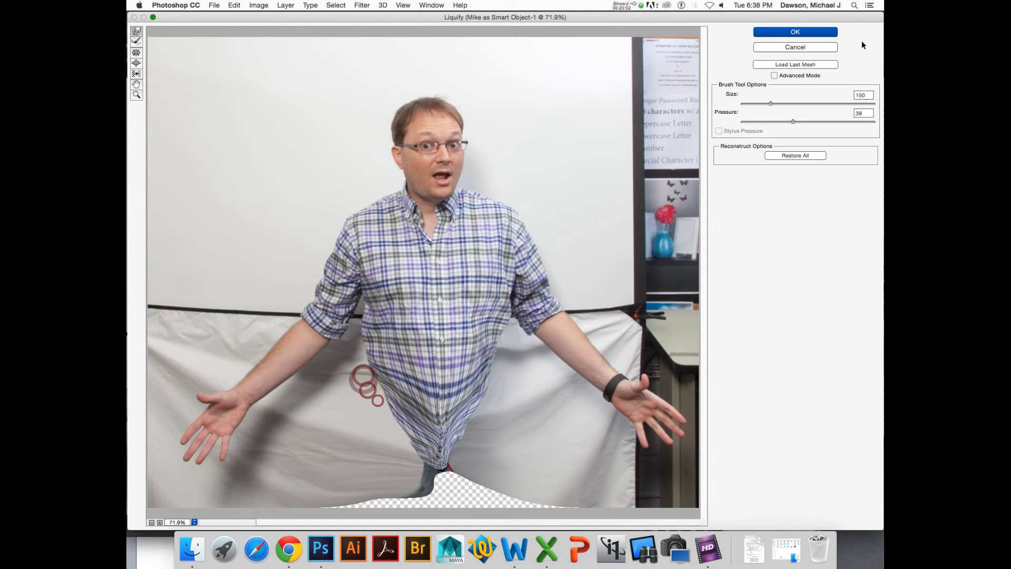
click(798, 32)
Close the Genie_Lamps_007.JPG document without saving its changes
click(684, 360)
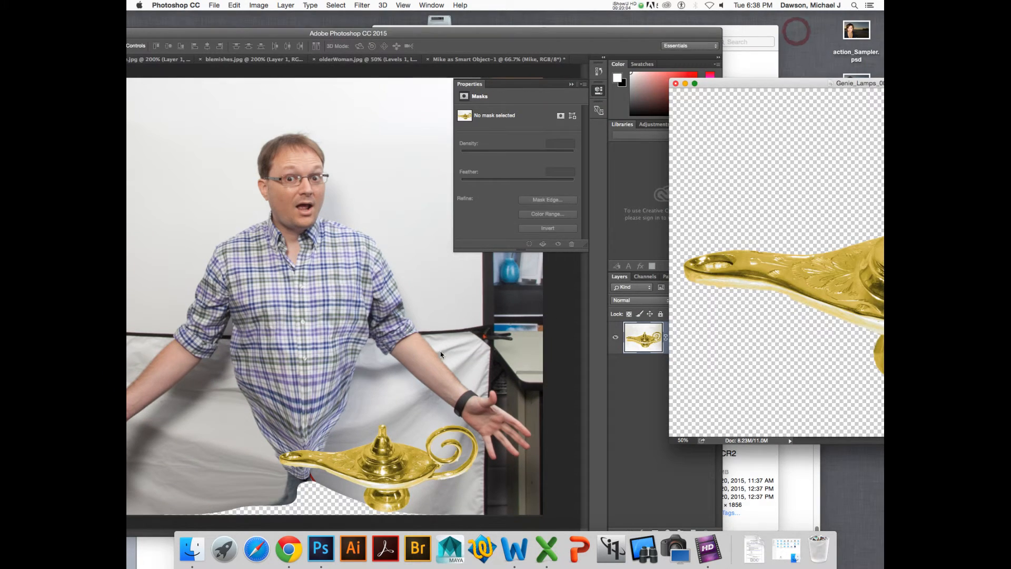
click(647, 374)
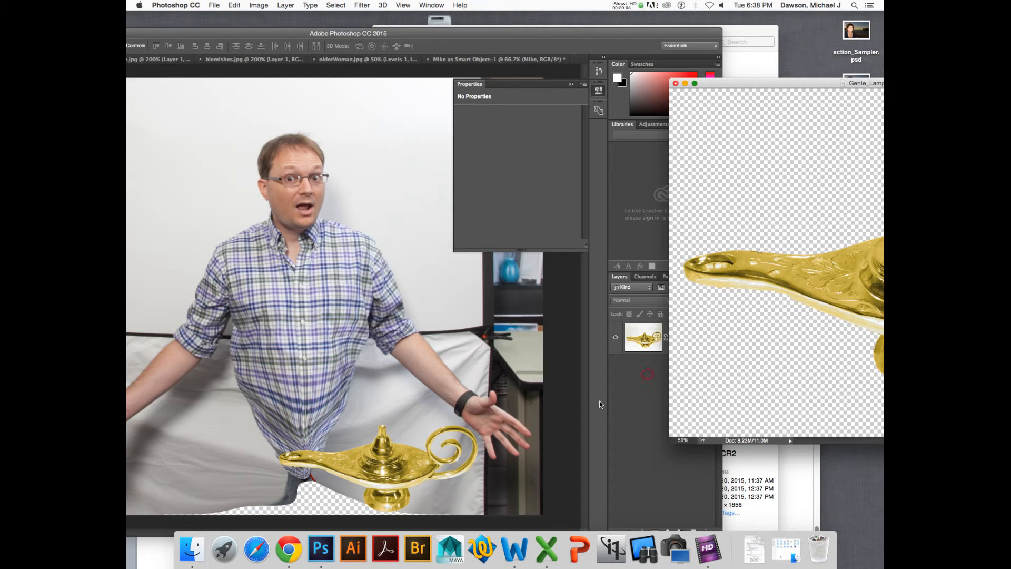
click(738, 131)
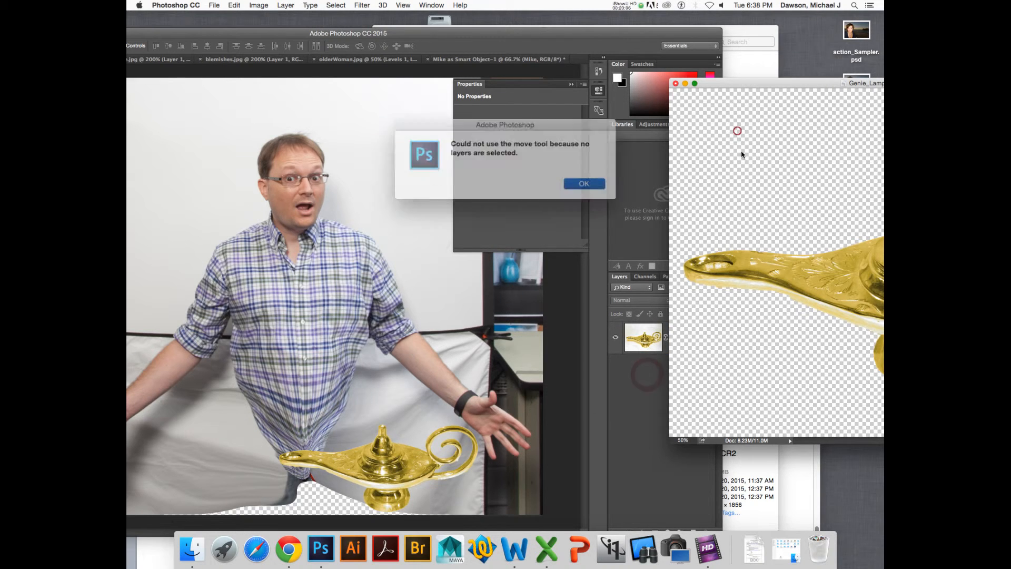
click(588, 184)
key(super+w)
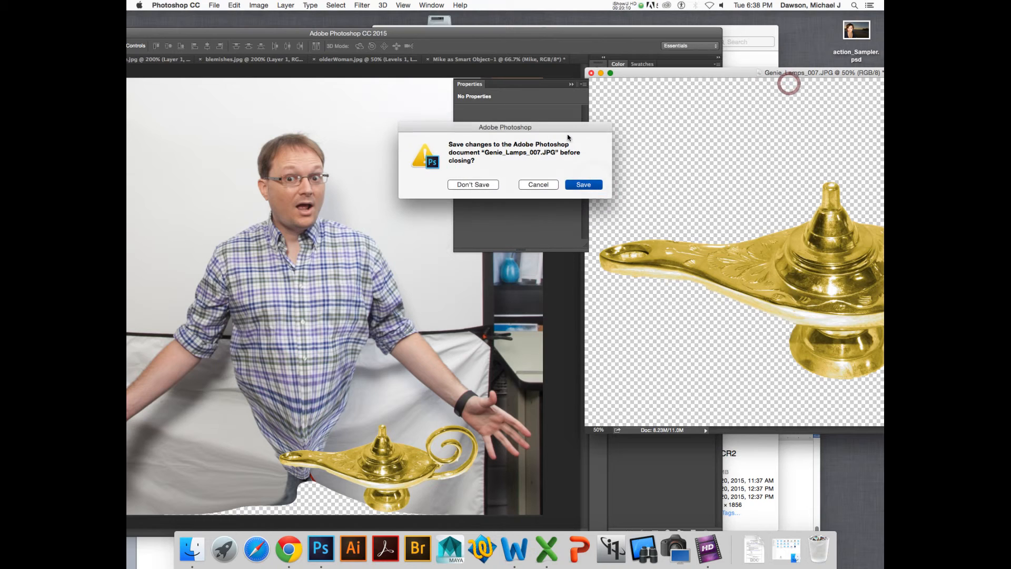
click(462, 187)
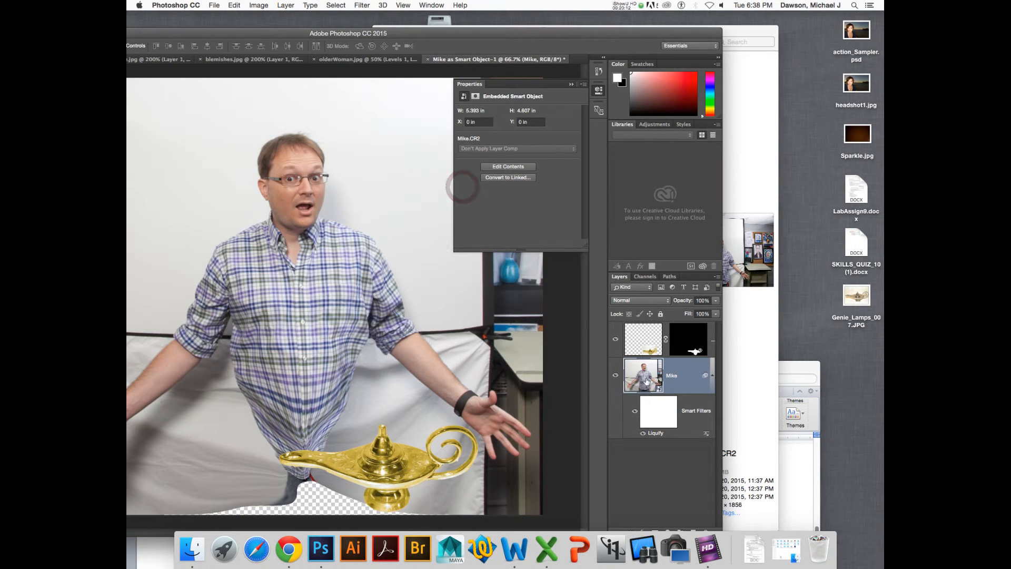
Move the Mike layer up and slightly left to about X -0.1 in, Y -0.28 in, raising the tapered waist above the lamp's spout
click(647, 343)
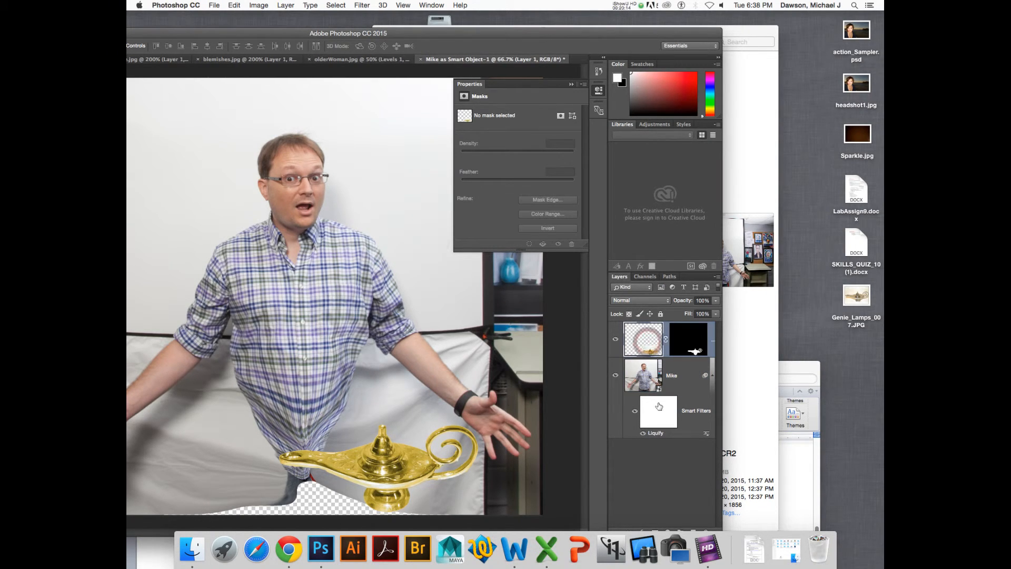
click(643, 375)
drag(369, 352, 354, 319)
Paint black on the lamp's layer mask with the Brush to hide the spout's back rim below the tapered shirt
click(641, 348)
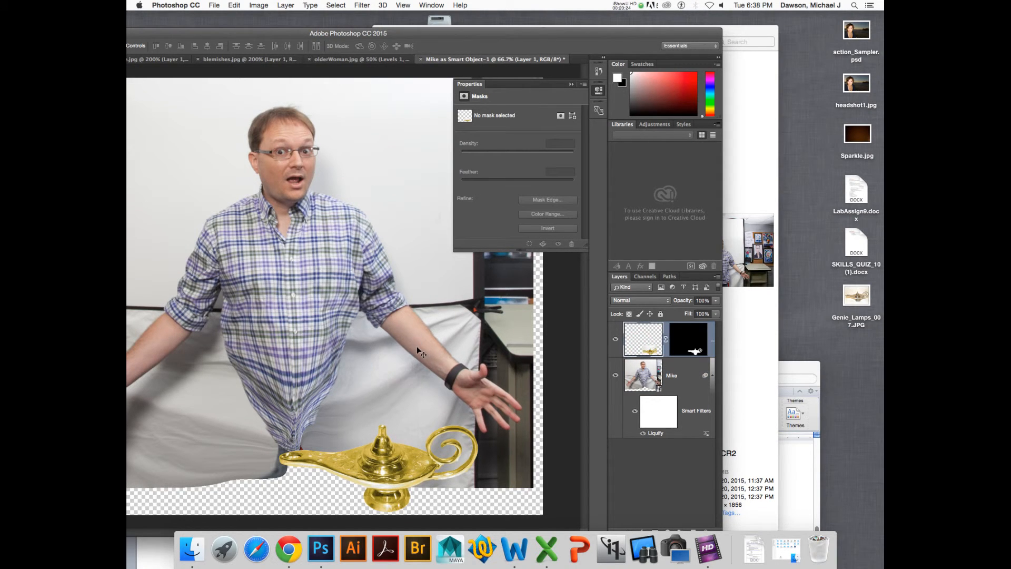
click(691, 341)
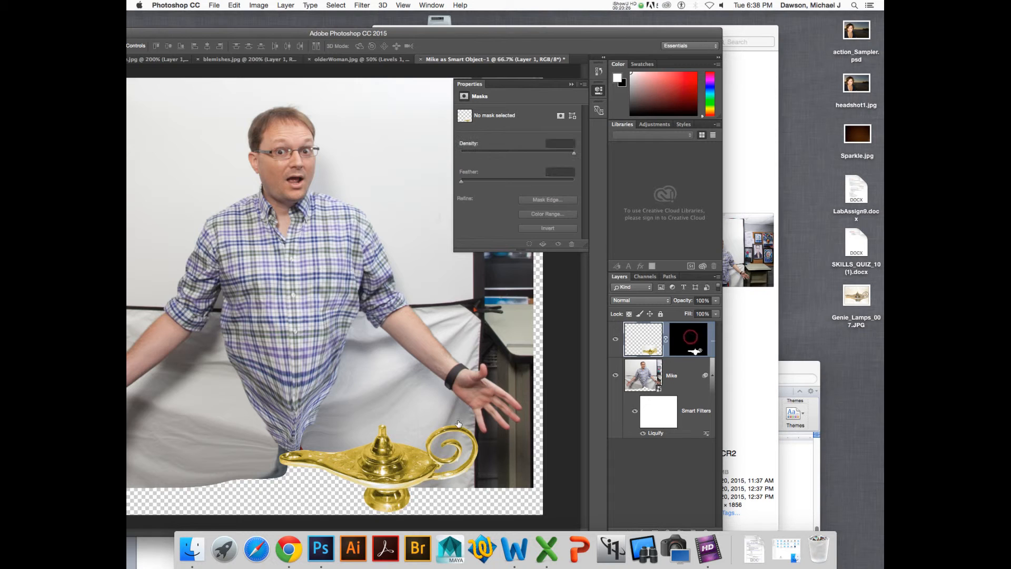
key(z)
drag(284, 449, 348, 473)
key(b)
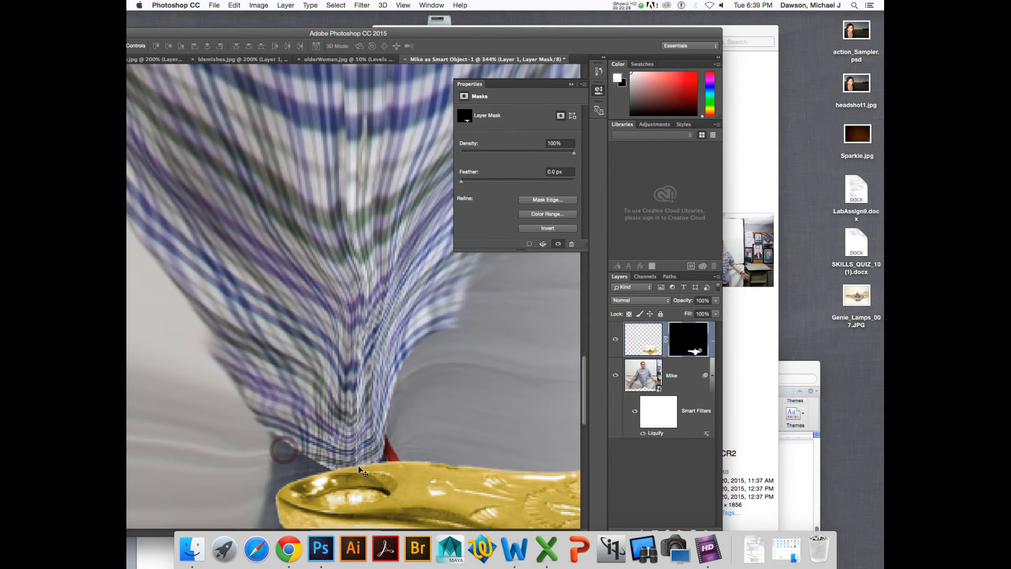
click(353, 465)
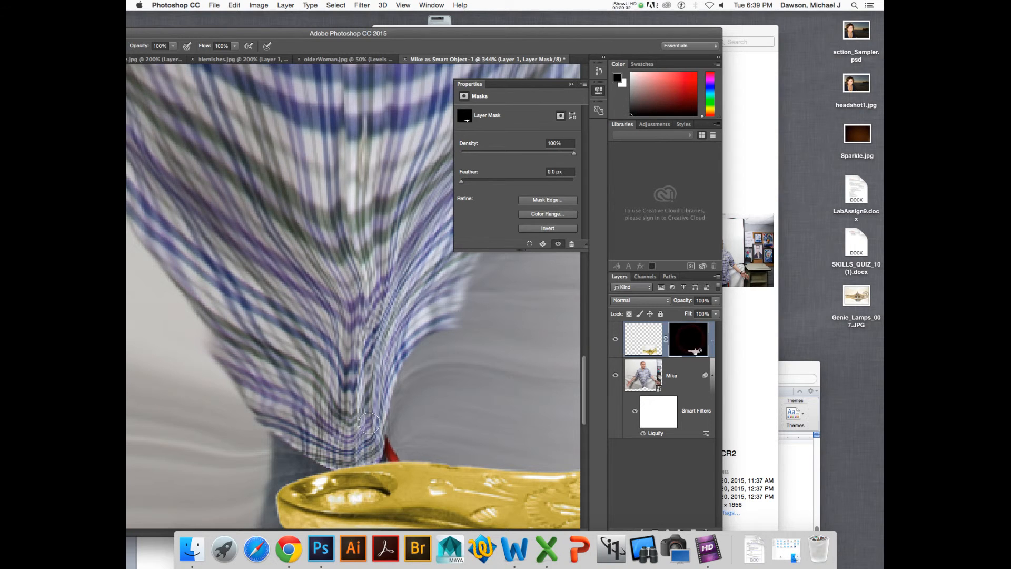
key(f)
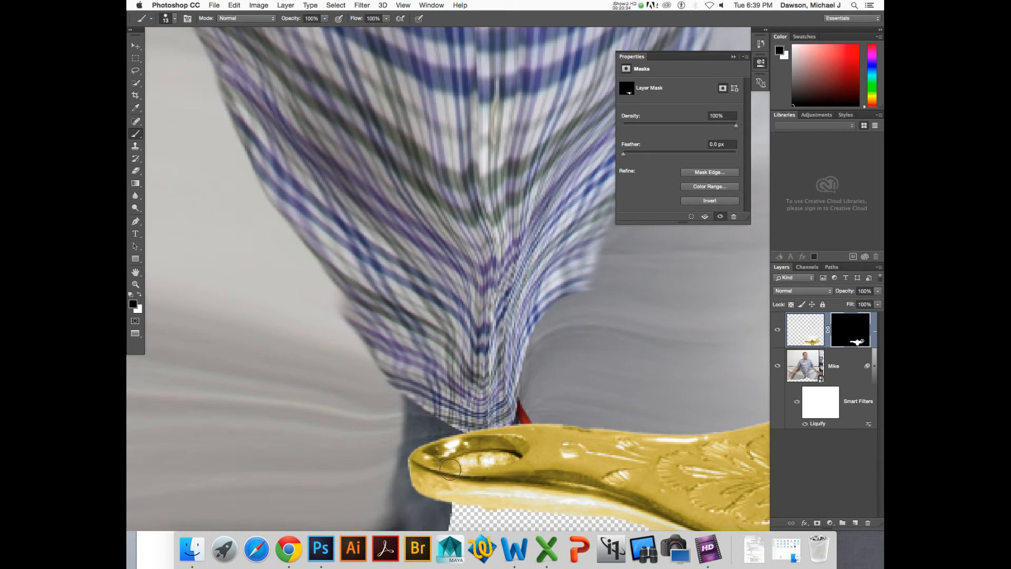
drag(467, 429, 503, 419)
Set the brush to 25 px with 0% hardness and target the lamp's layer mask again
right_click(477, 396)
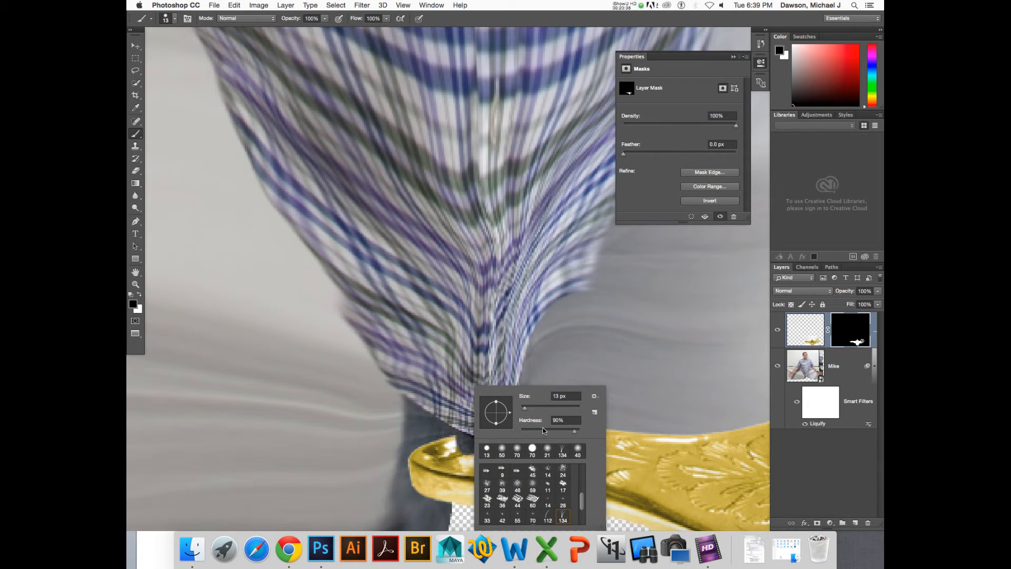
key(Return)
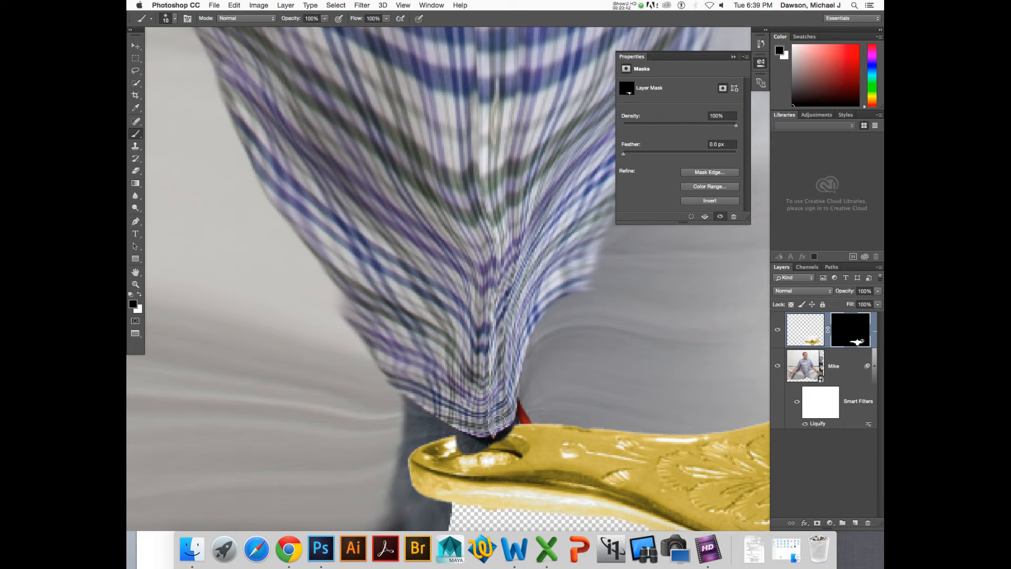
click(492, 428)
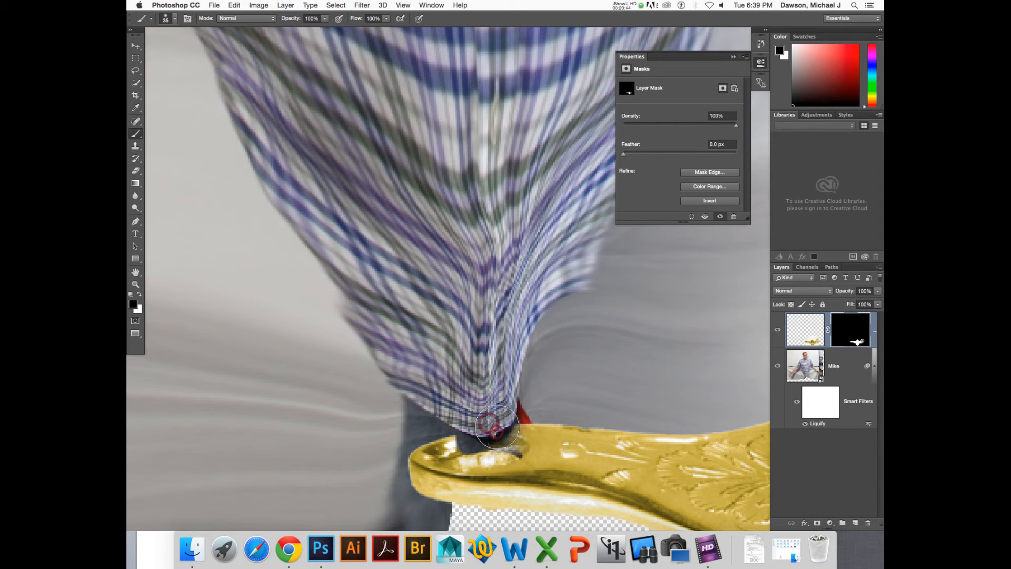
key(bracketleft)
right_click(515, 369)
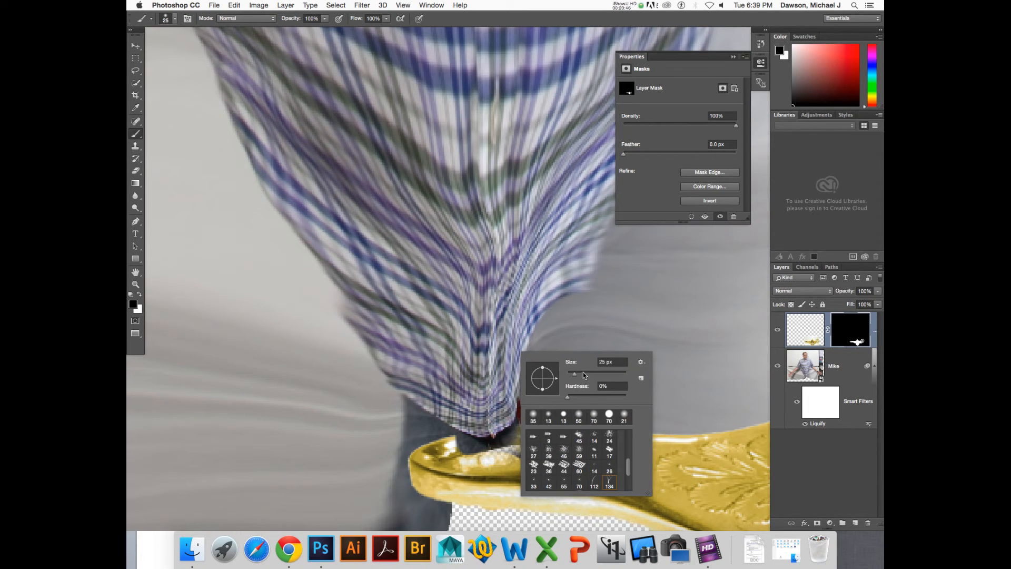
mouse_move(840, 332)
mouse_down()
mouse_move(502, 437)
mouse_move(836, 351)
mouse_move(842, 340)
mouse_up()
click(843, 340)
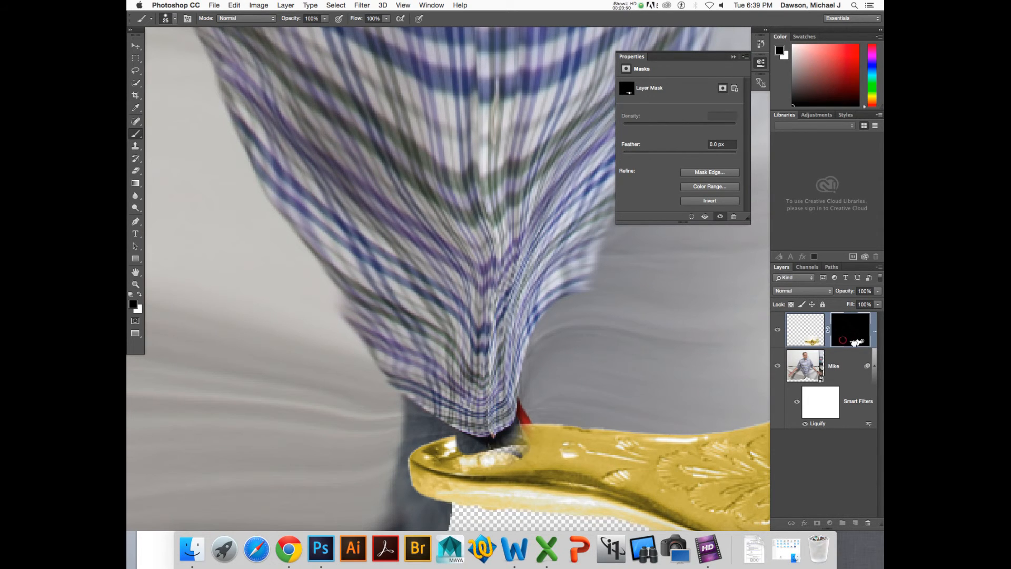
Paint black on the lamp's mask to hide the rest of the spout's opening and back rim, leaving its front edge
key(bracketleft)
click(511, 441)
key(bracketright)
click(514, 440)
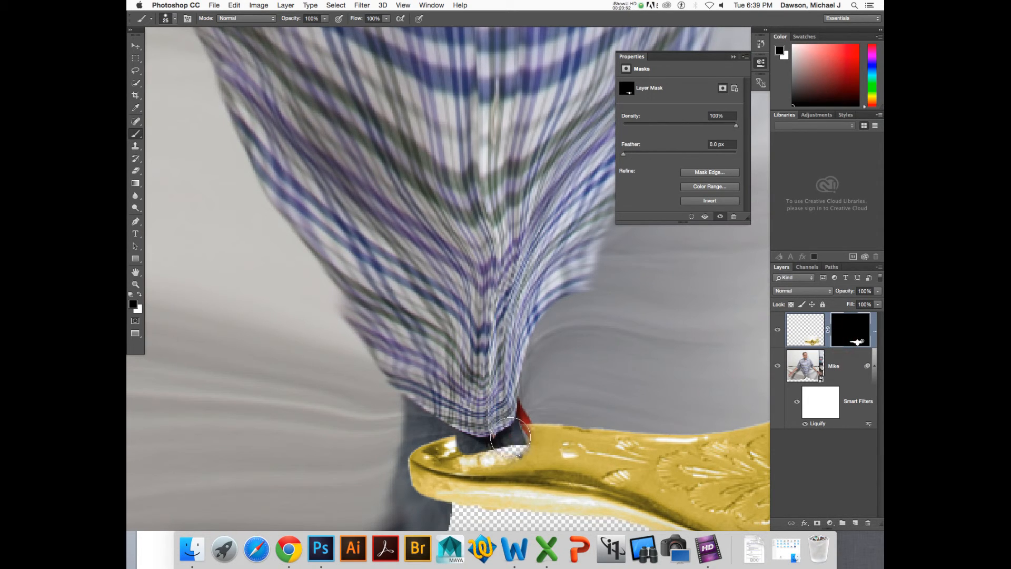
click(511, 440)
mouse_move(511, 439)
mouse_down()
mouse_move(417, 438)
mouse_move(484, 446)
mouse_up()
click(418, 439)
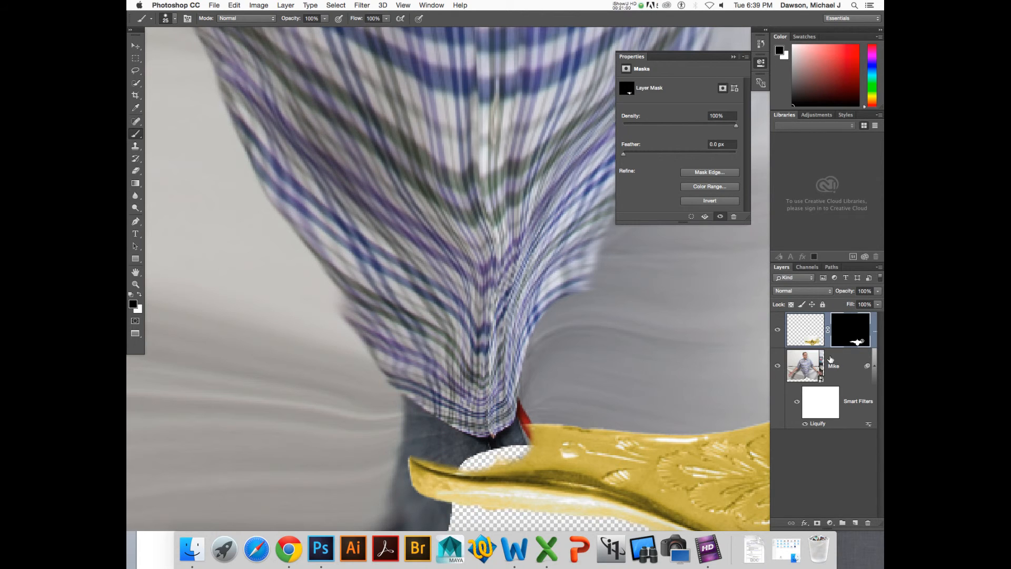
Move the Mike layer down to about X -0.09 in, Y -0.24 in so the waist sinks into the spout
click(809, 363)
key(v)
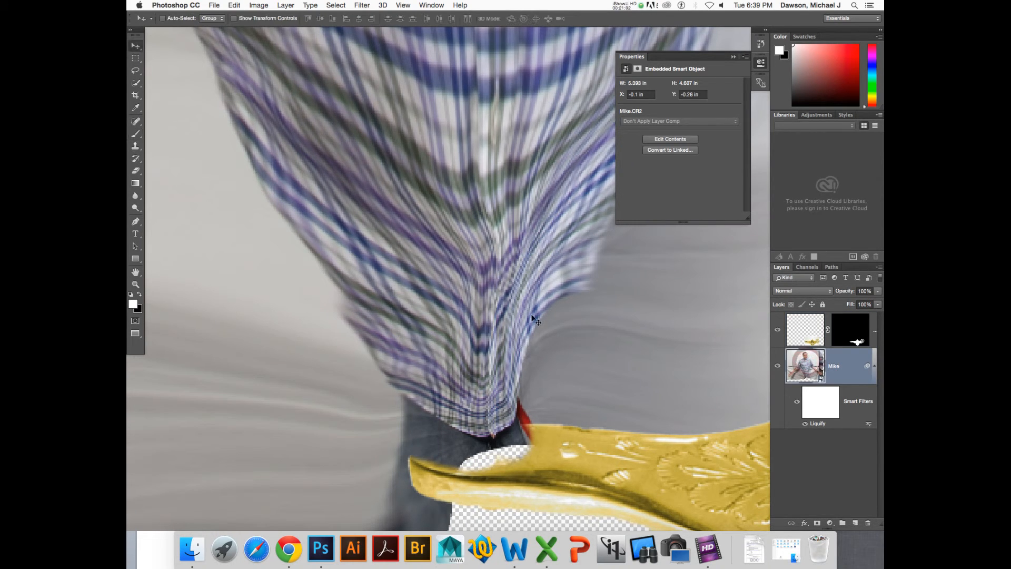
drag(530, 308, 530, 329)
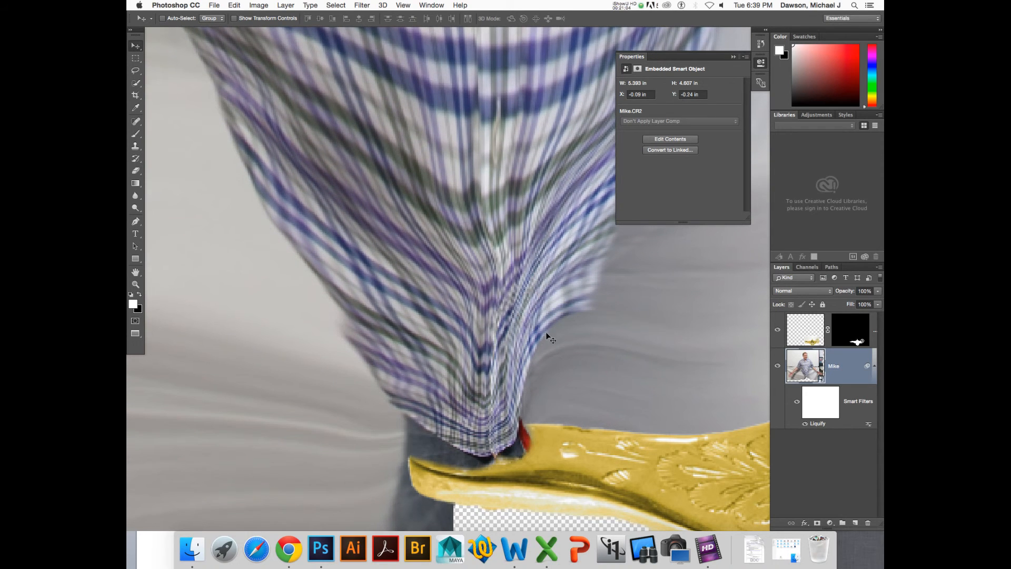
Paint white on the lamp's layer mask to restore the curled rim at the left tip of the spout
click(857, 339)
key(b)
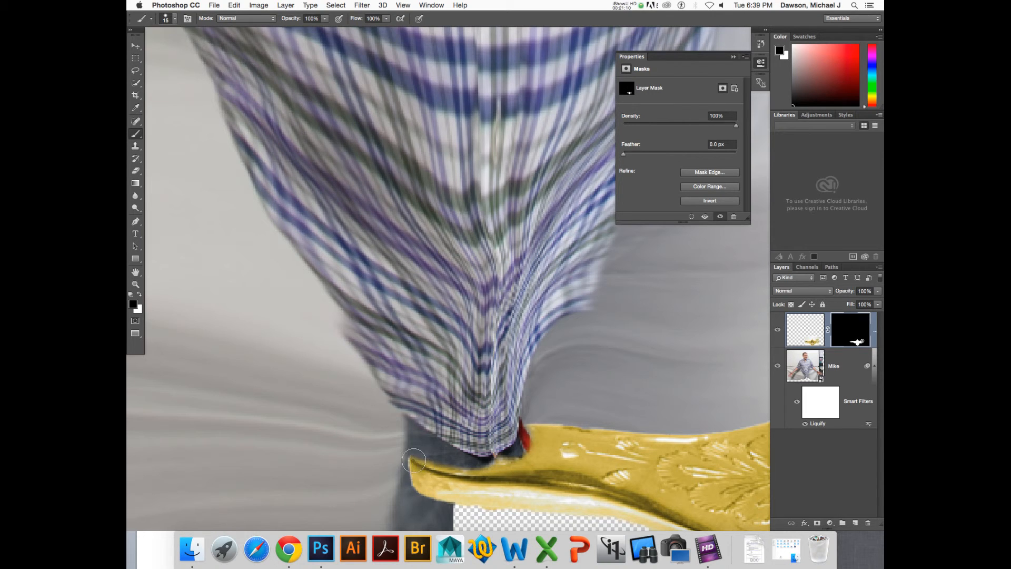
key(x)
drag(410, 458, 426, 464)
key(super+z)
key(super+z)
key(x)
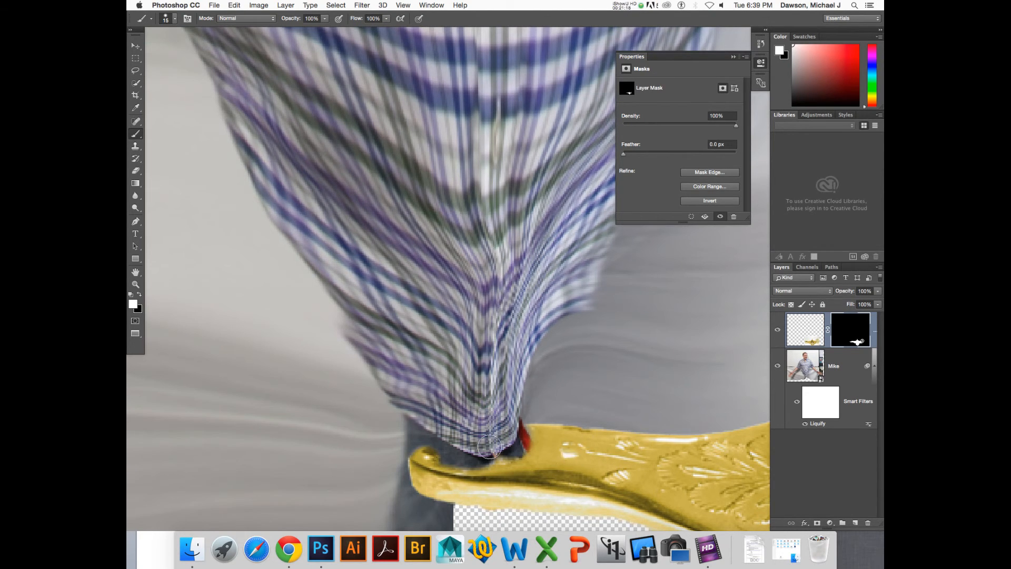
Select the lamp layer and activate the Type tool with the whole composition in view
click(809, 371)
key(super+0)
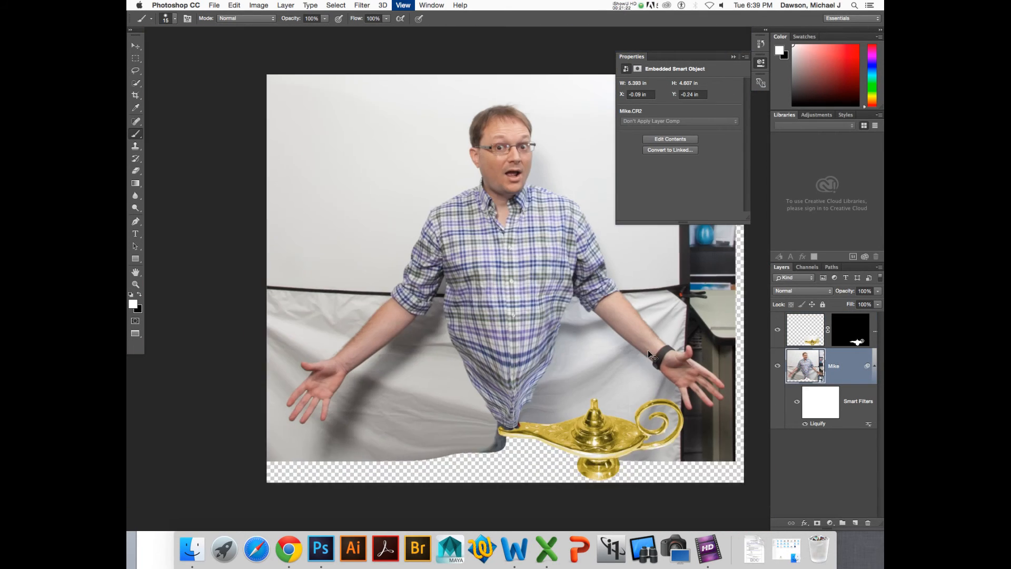
key(super+minus)
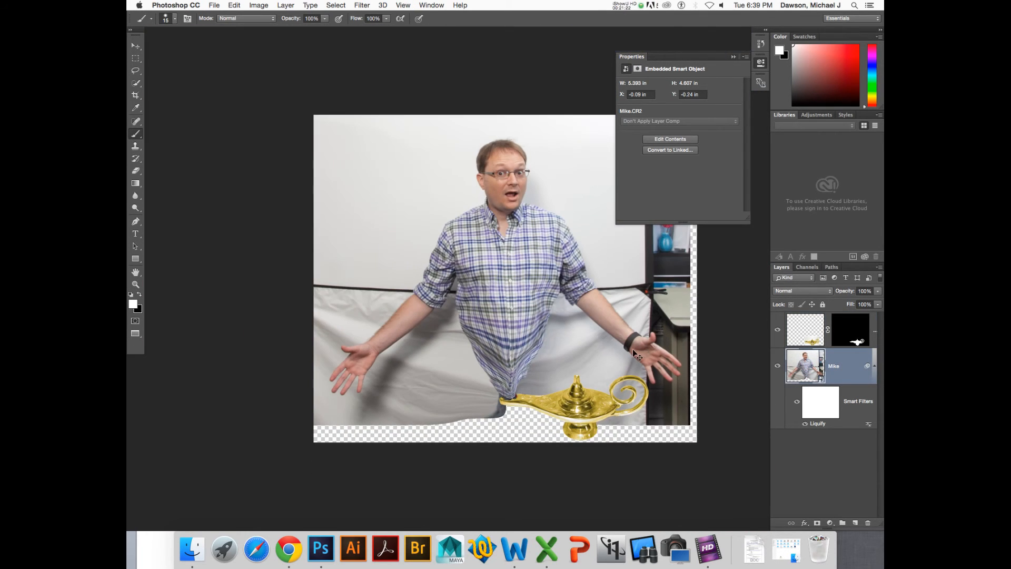
click(811, 335)
key(t)
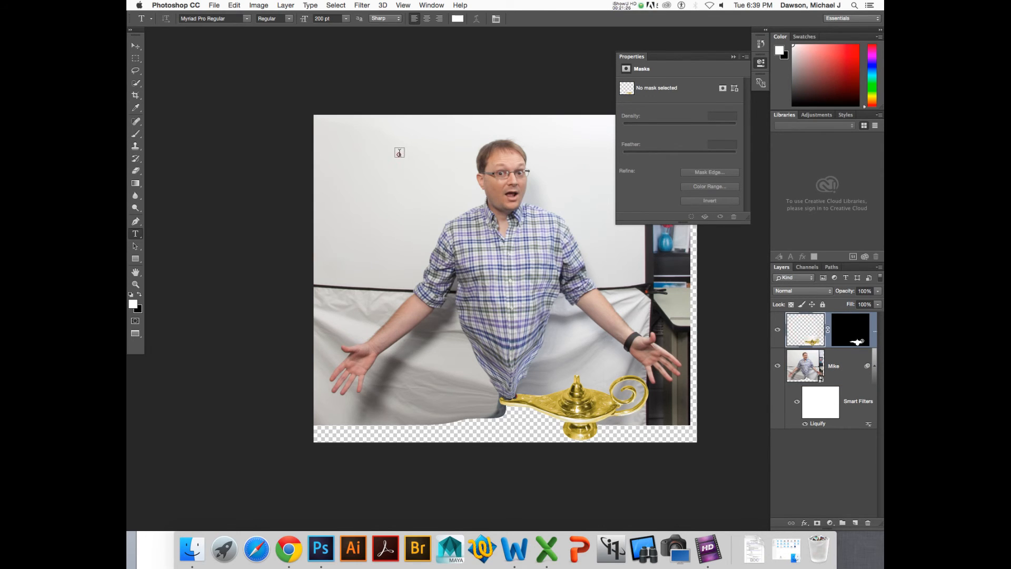
click(398, 154)
text(Ph)
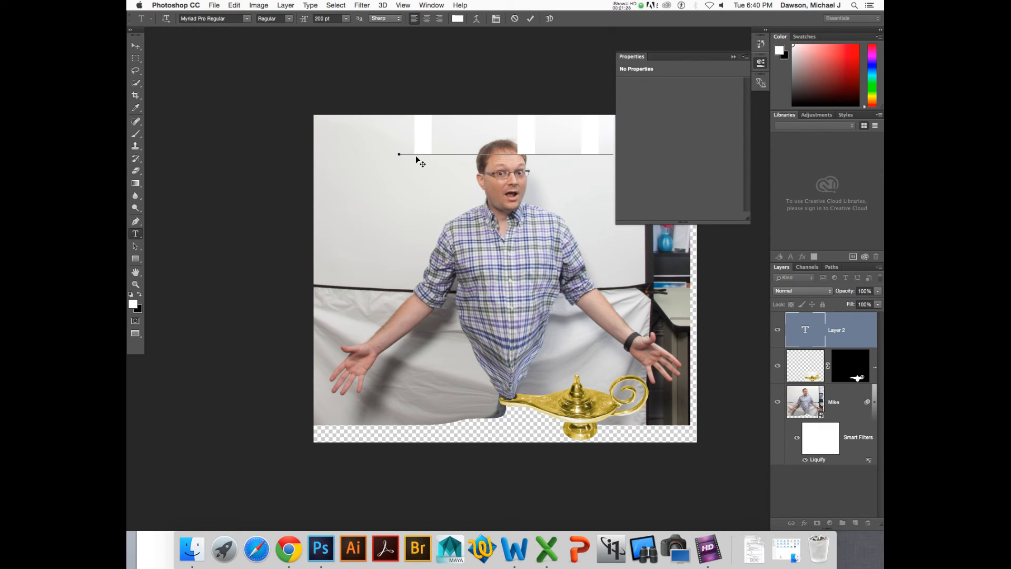
key(BackSpace)
key(BackSpace)
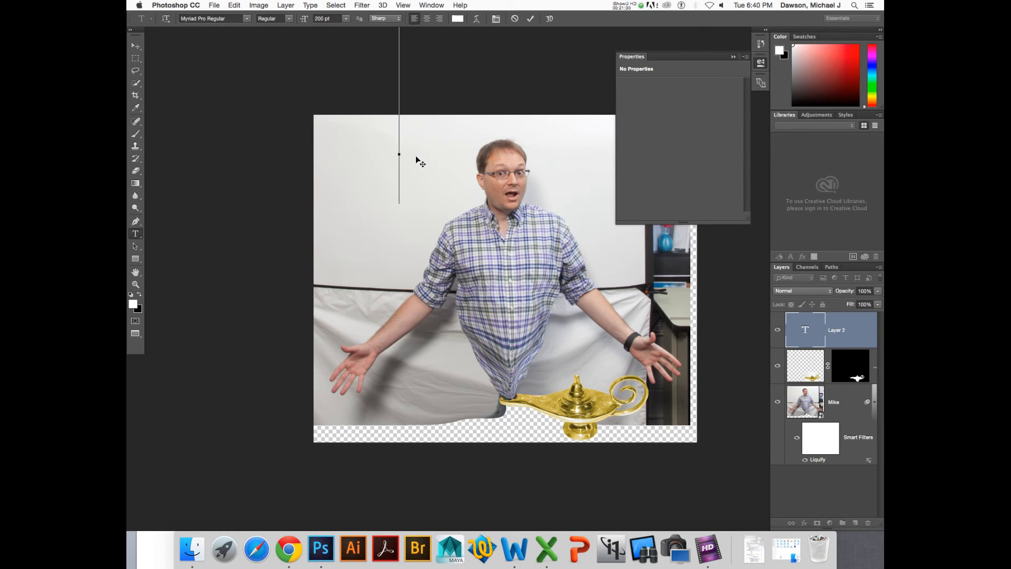
key(Escape)
Reset the Type tool to its defaults and add the text "Photoshop Genie" on the wall left of the man's head
right_click(151, 18)
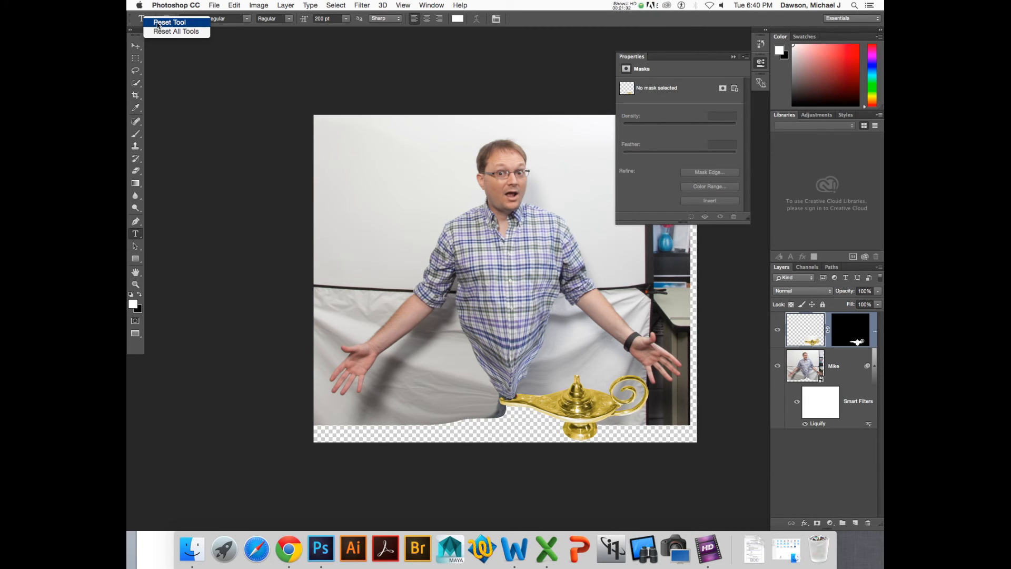
click(157, 24)
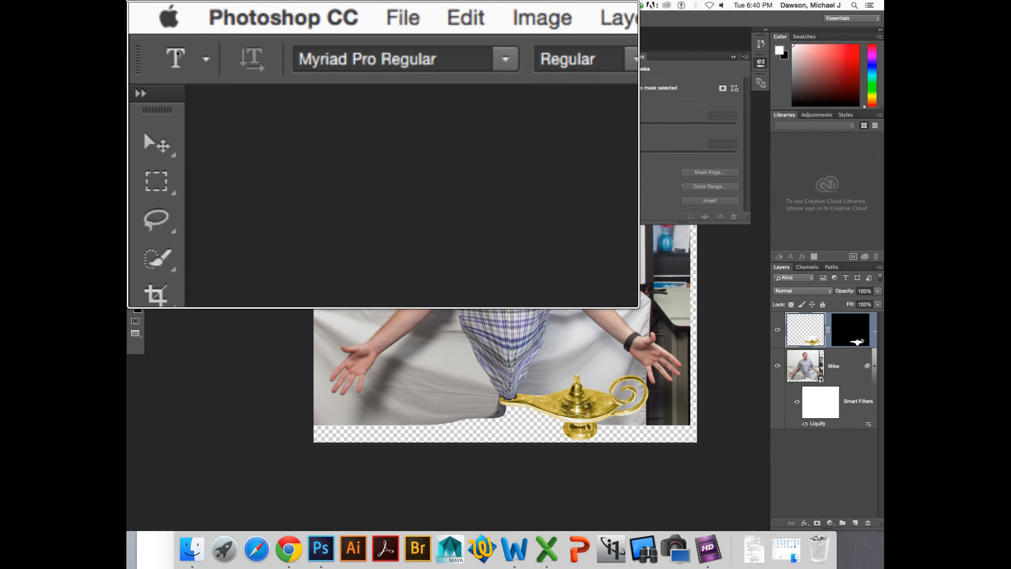
right_click(151, 19)
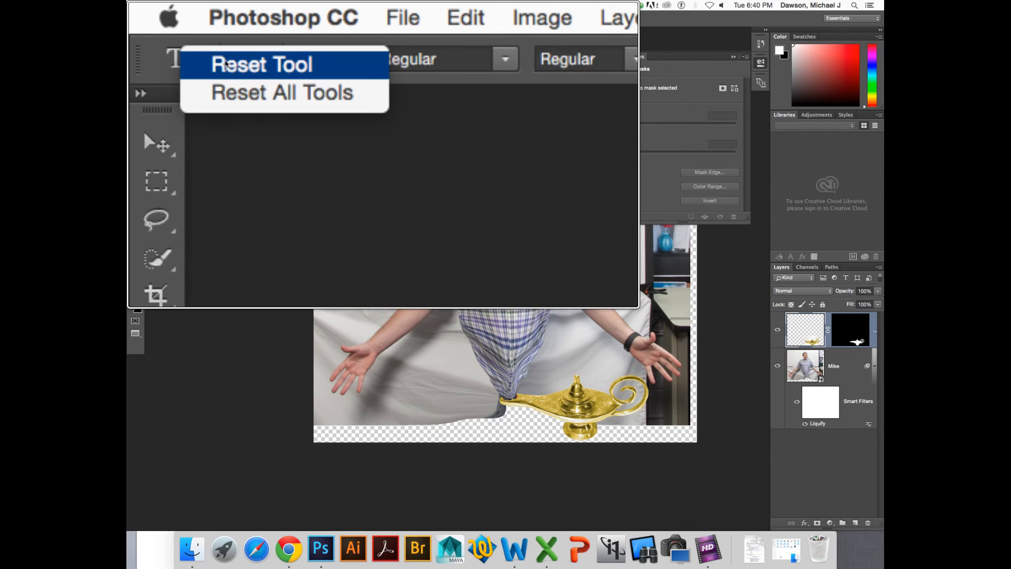
click(347, 174)
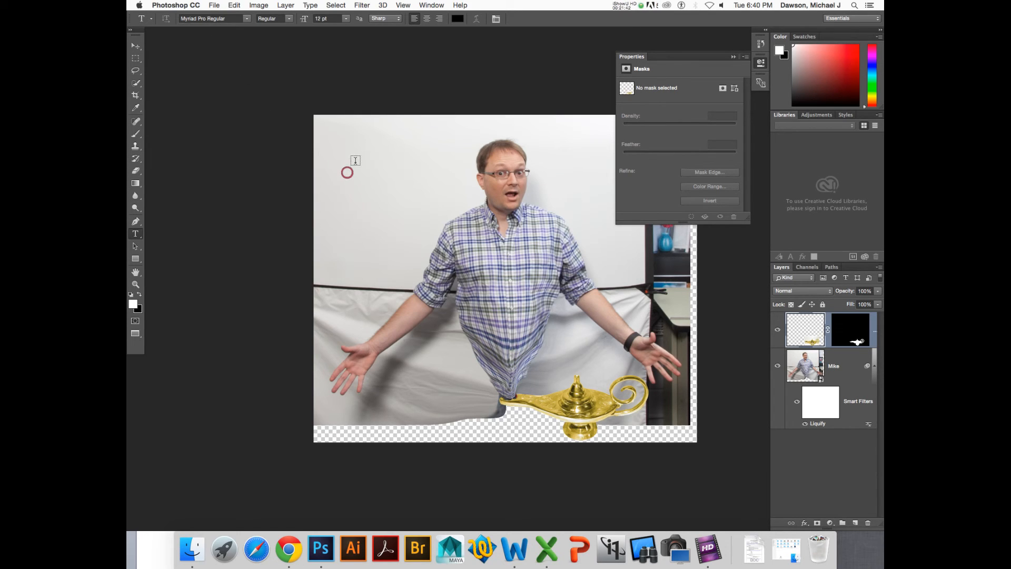
click(354, 164)
text(T)
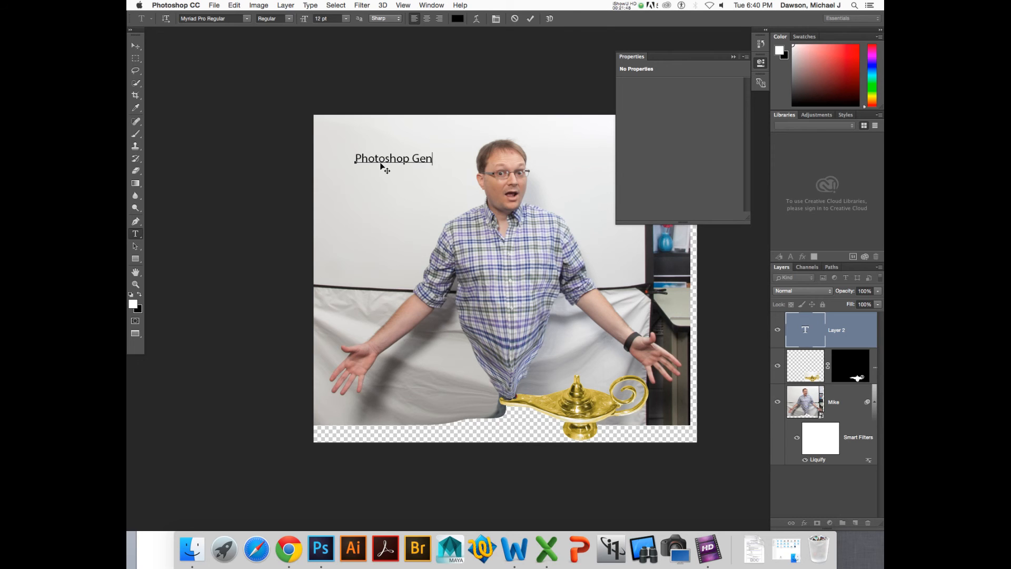
Set the font of the whole "Photoshop Genie" title to Scary Halloween Font Bold
key(super+a)
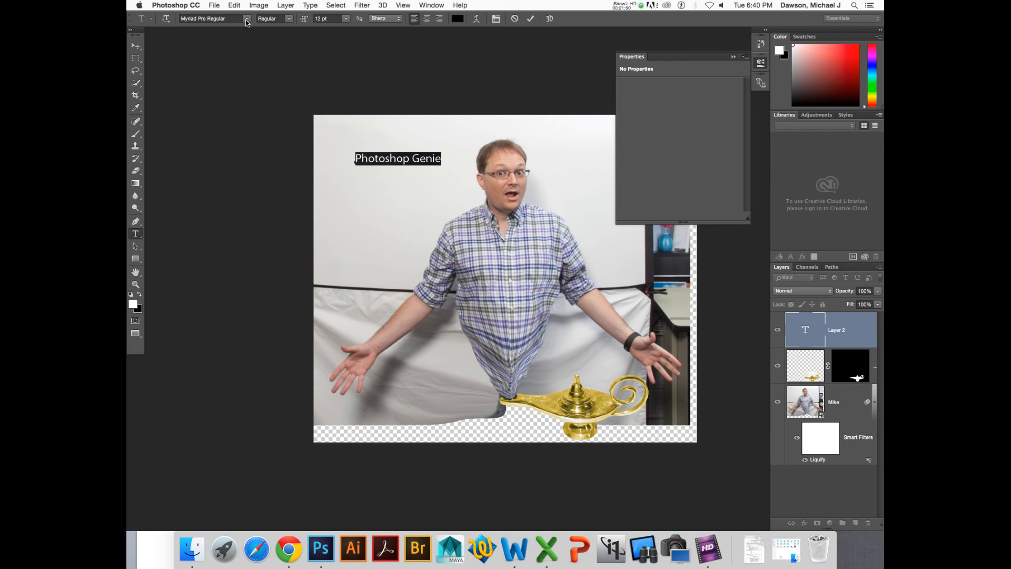
click(245, 19)
scroll(284, 122, up, 5)
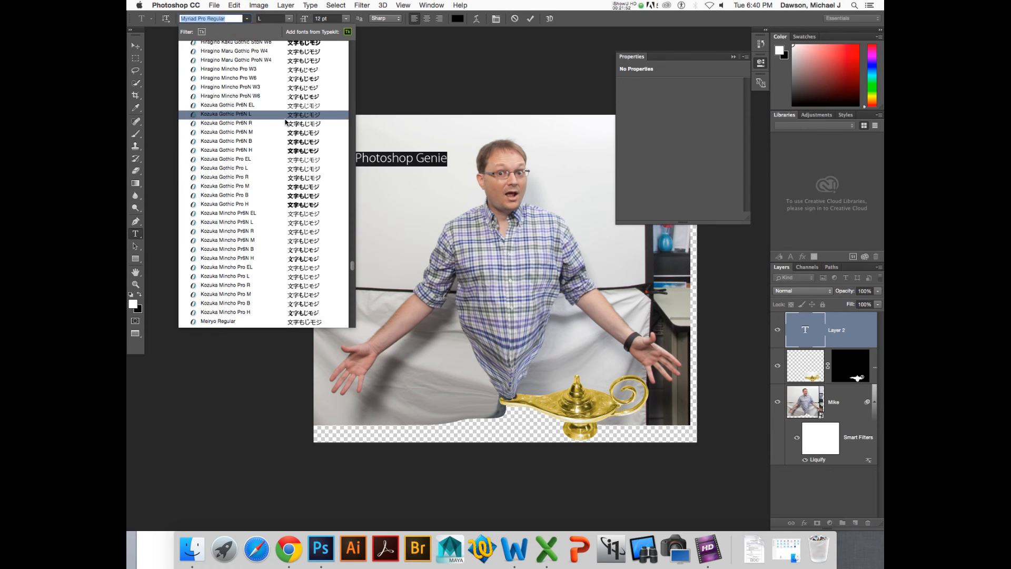
scroll(285, 122, down, 10)
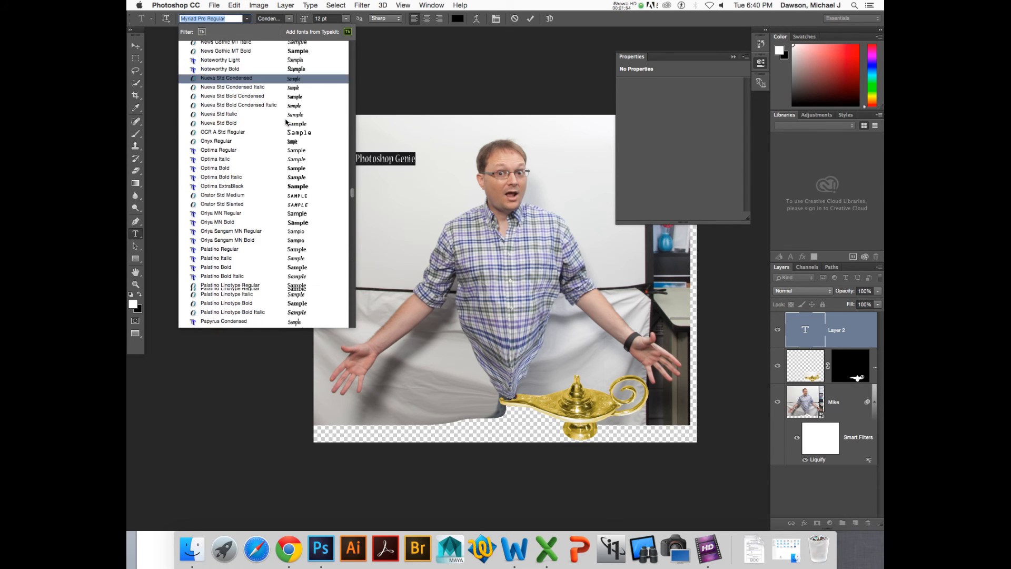
scroll(285, 122, down, 10)
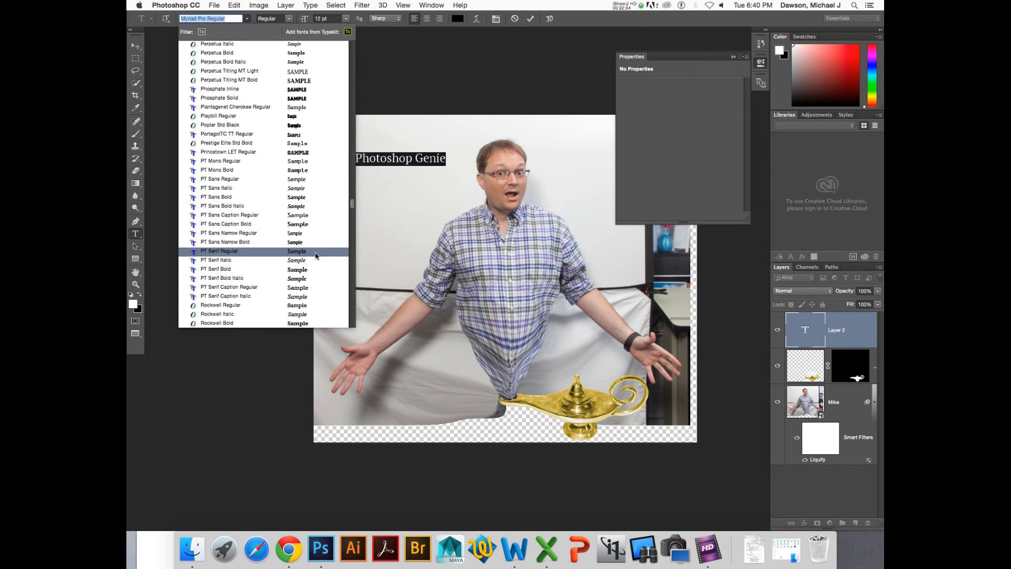
scroll(316, 256, down, 2)
scroll(316, 256, down, 2)
scroll(315, 253, down, 3)
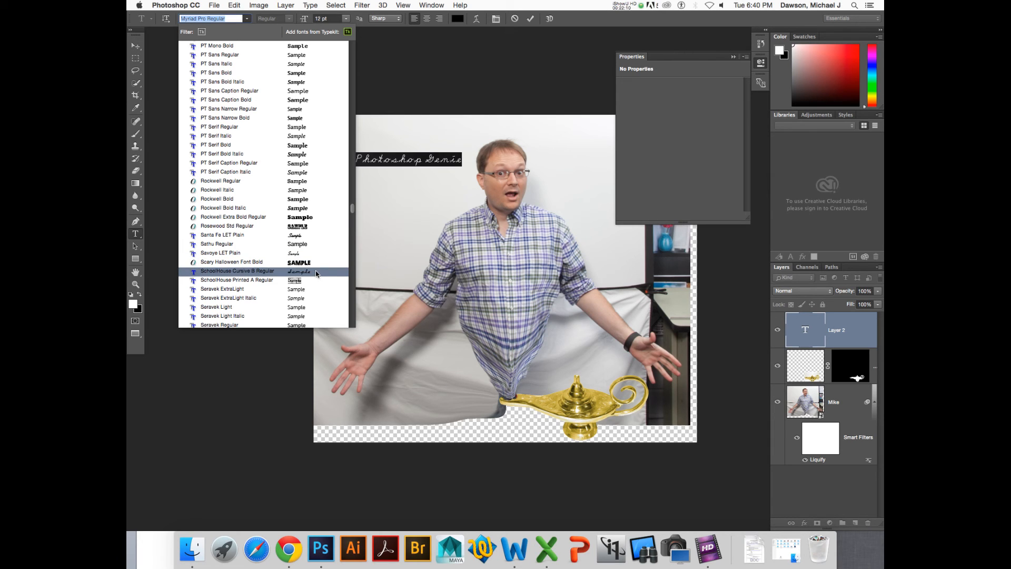
click(317, 262)
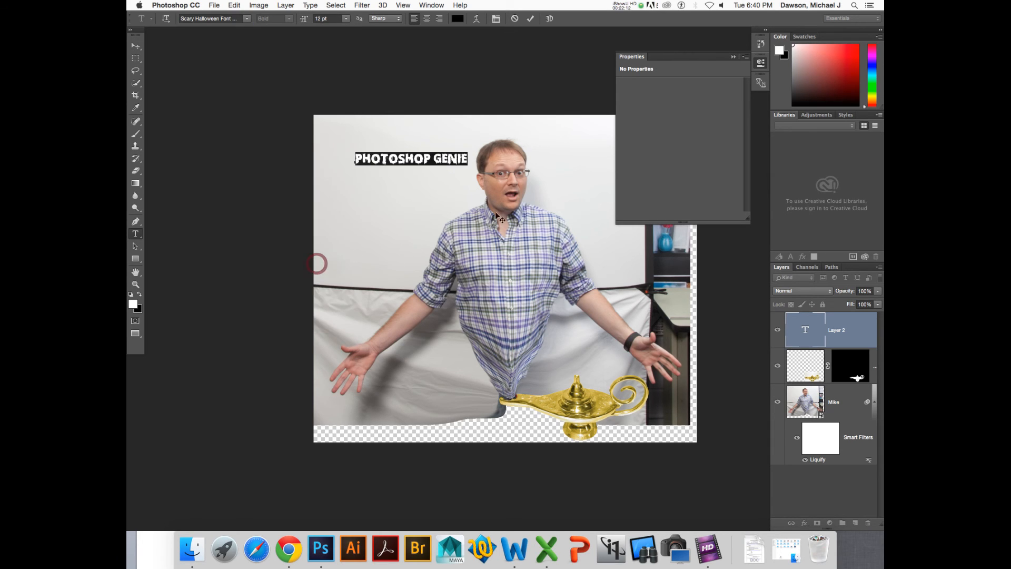
Scale the title proportionally to about 212.5% and place it across the top of the photo over the man's head
click(136, 46)
key(super+t)
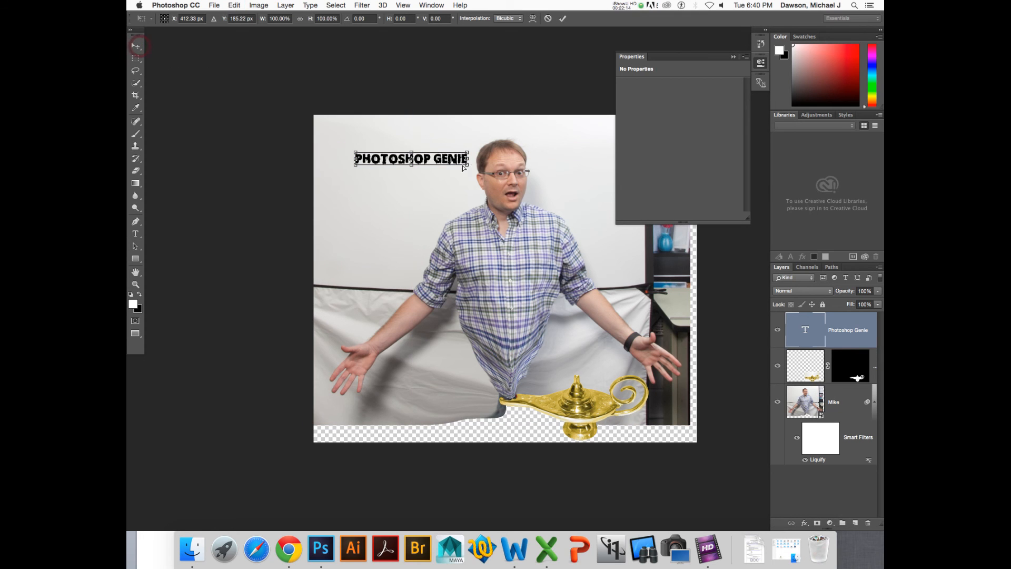
mouse_move(468, 152)
mouse_down()
mouse_move(535, 110)
mouse_move(567, 144)
mouse_move(456, 161)
mouse_up()
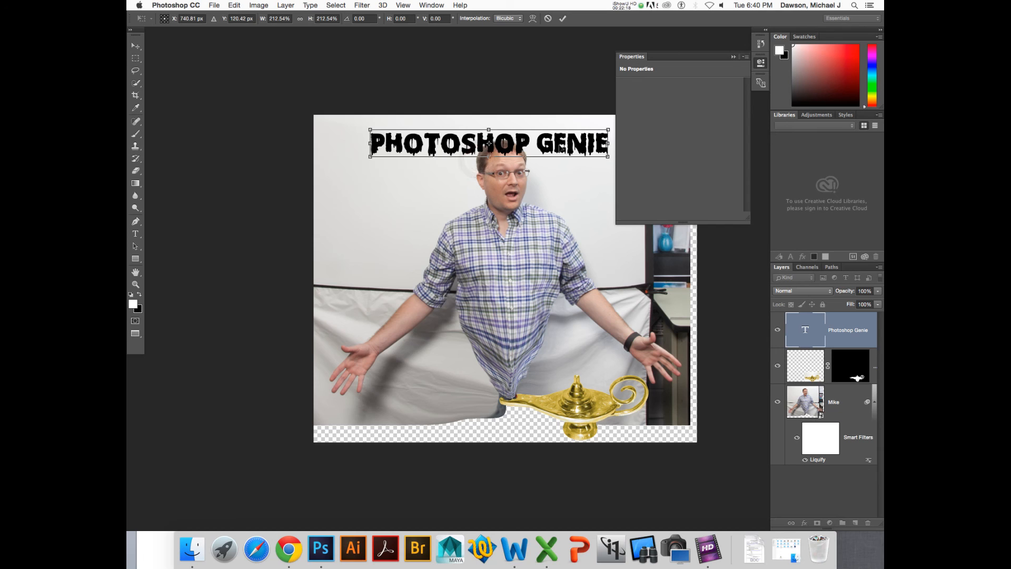
key(Return)
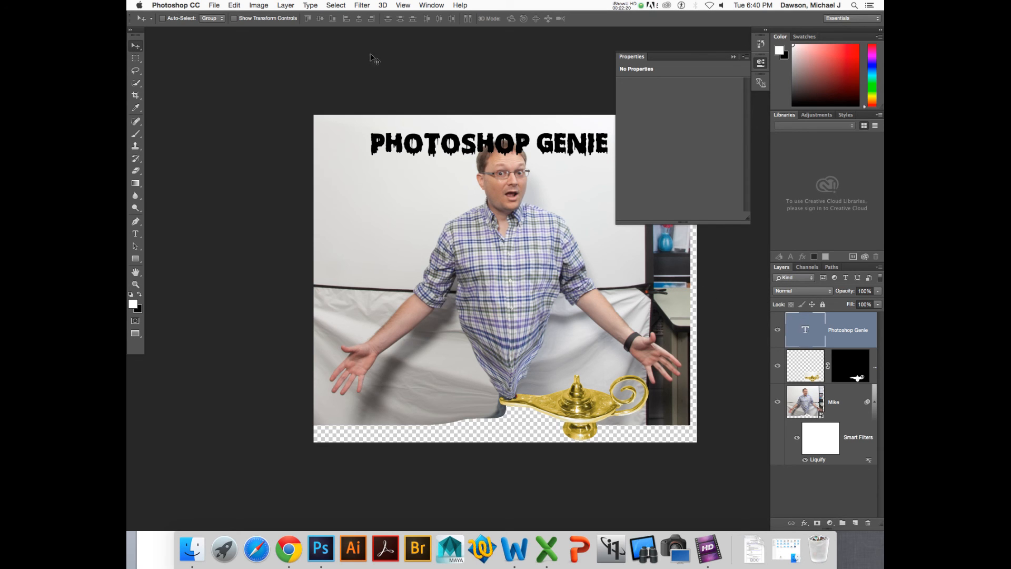
Convert the Photoshop Genie text layer into a smart object for re-editable smart filters
right_click(826, 333)
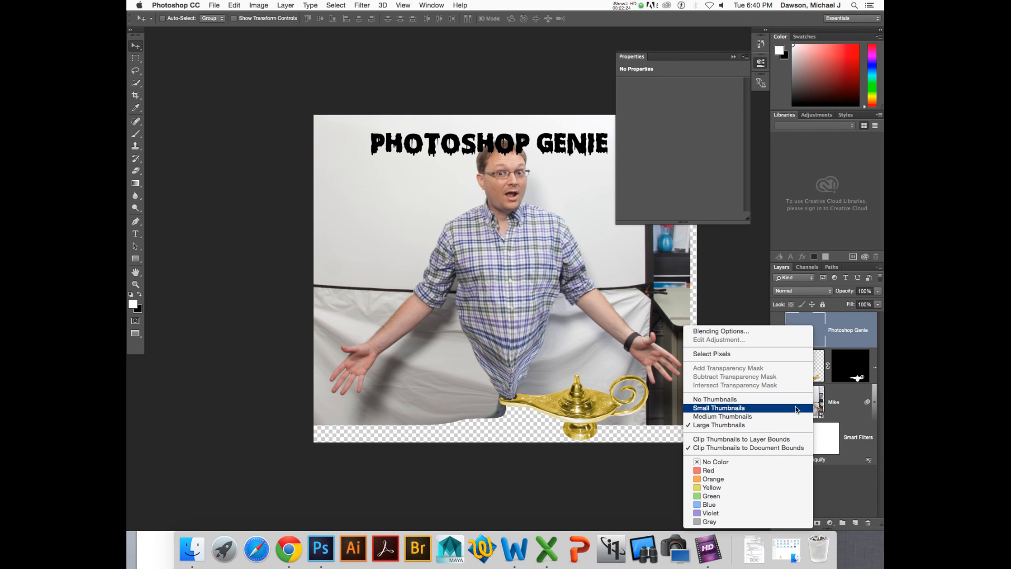
click(444, 5)
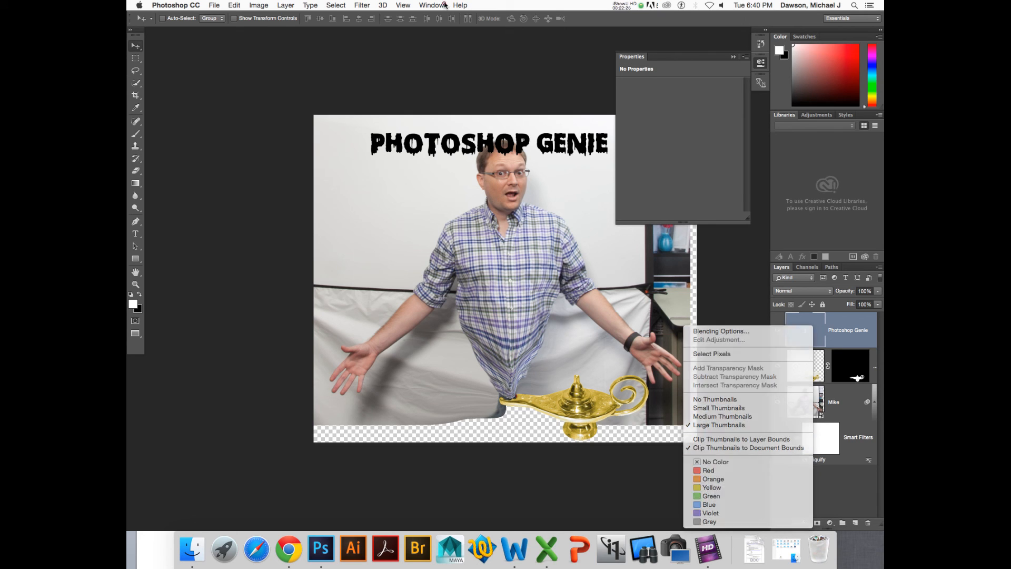
click(369, 5)
click(389, 33)
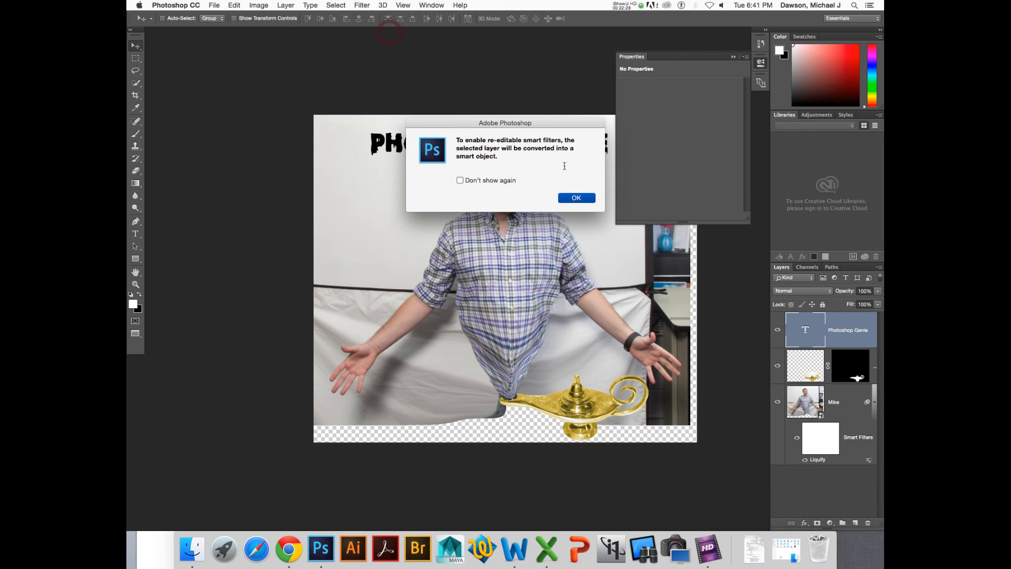
click(577, 198)
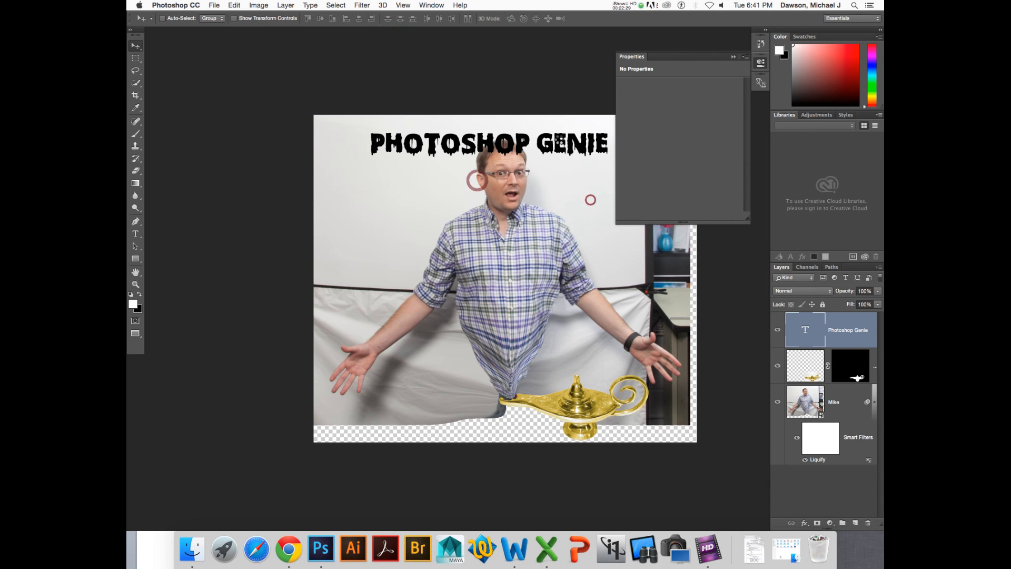
Look over the available filter categories, including Distort, and hide all panels to view the whole composition
click(362, 5)
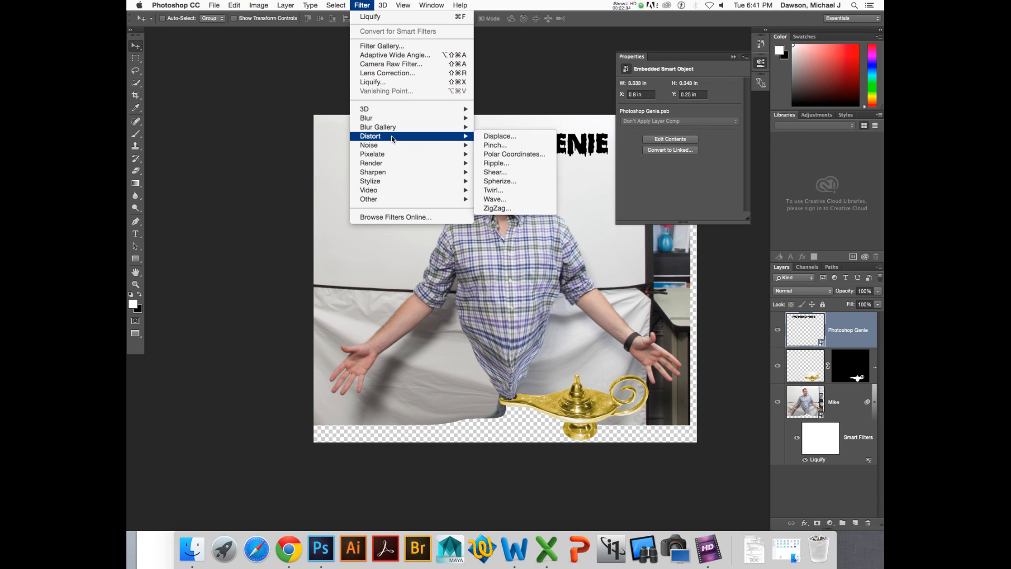
mouse_move(392, 147)
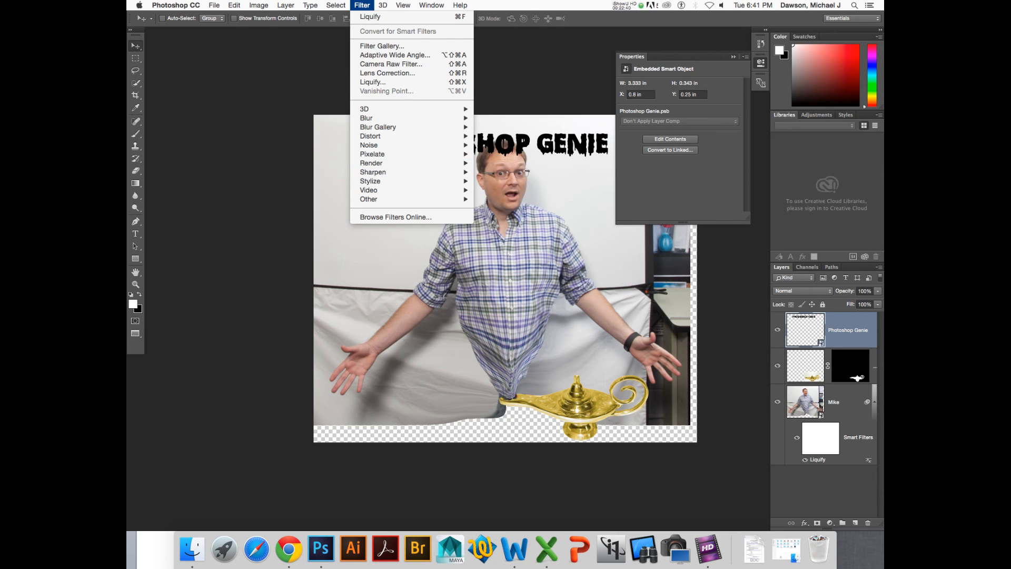
key(Escape)
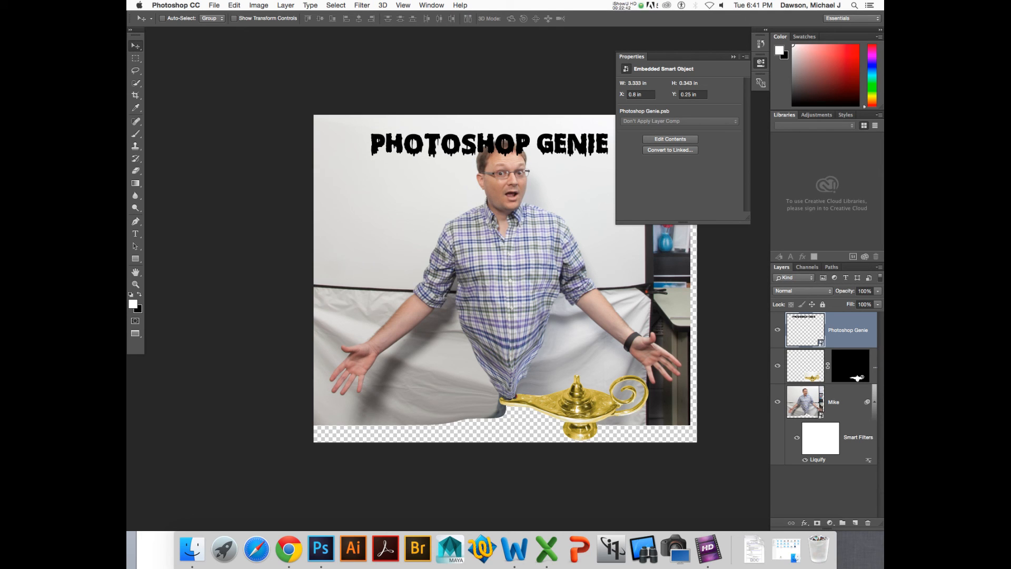
key(Tab)
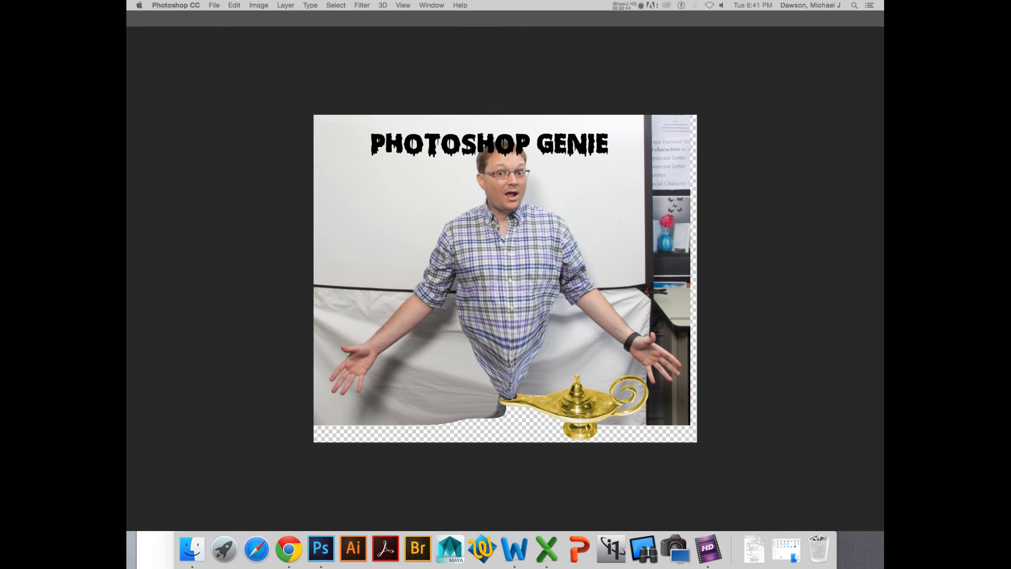